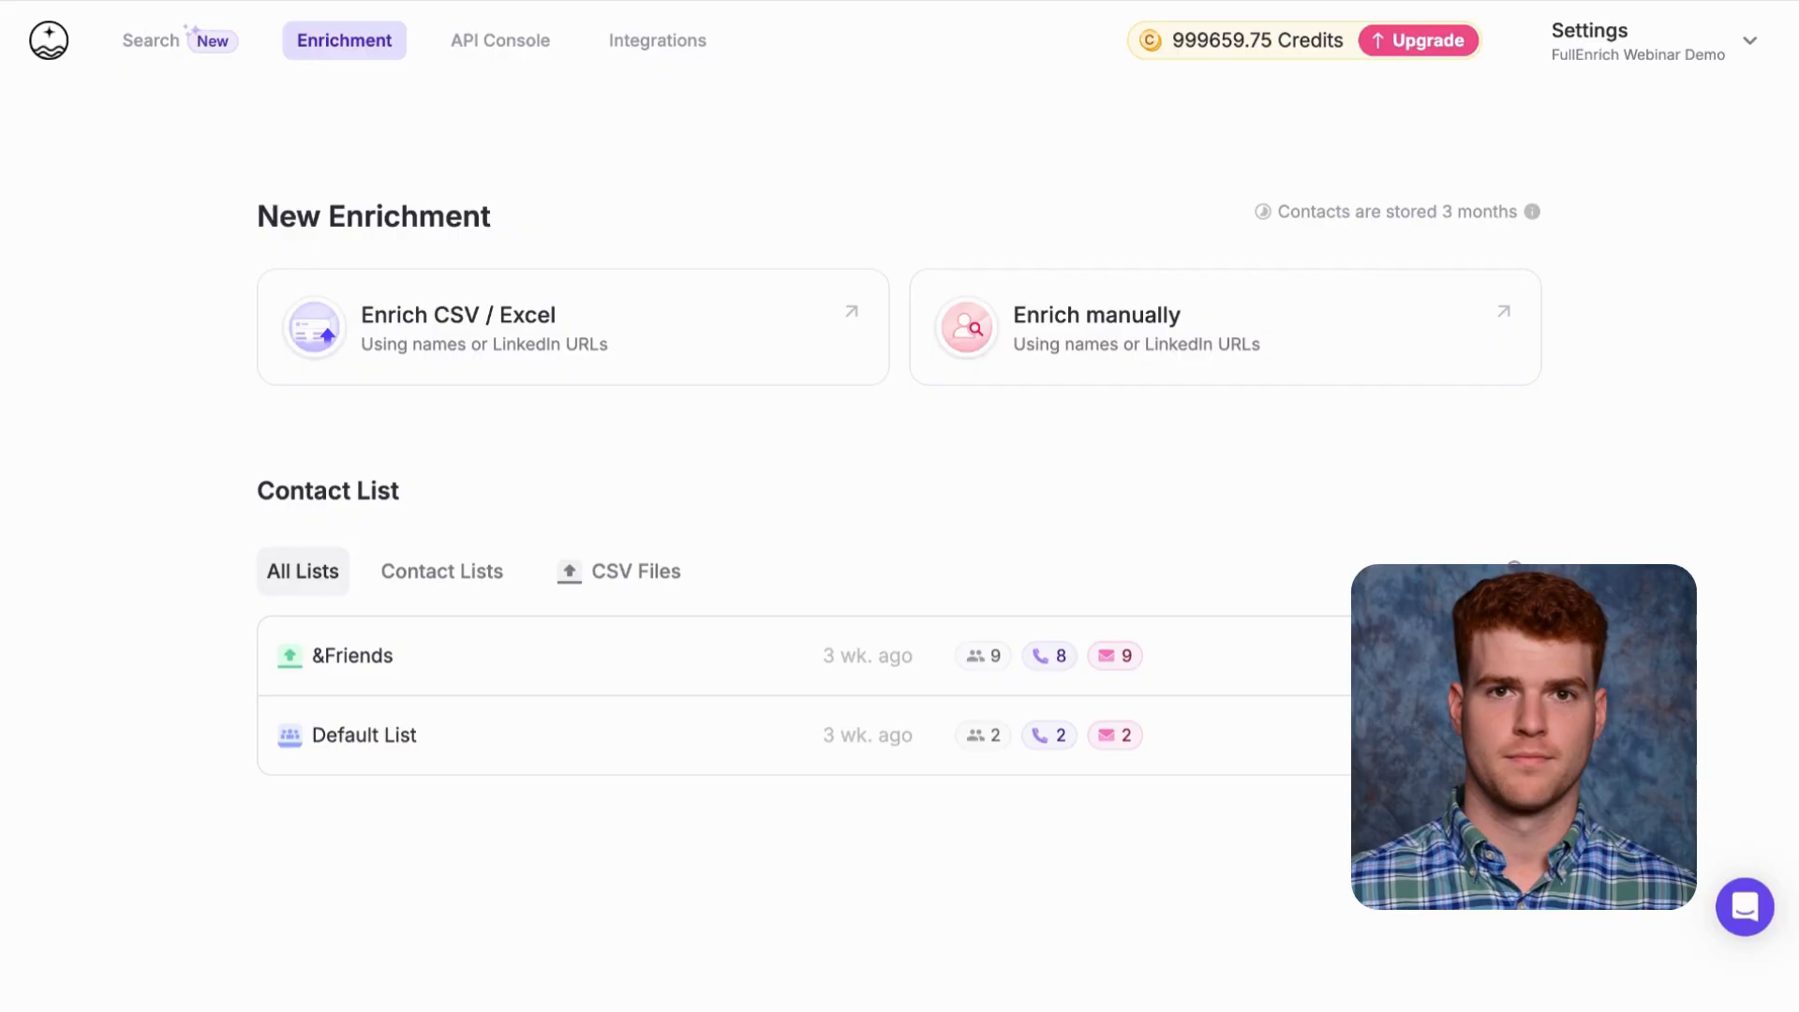
Manually enrich one contact for phone and work email from a pasted LinkedIn profile URL, saving to Default List
click(178, 54)
click(373, 58)
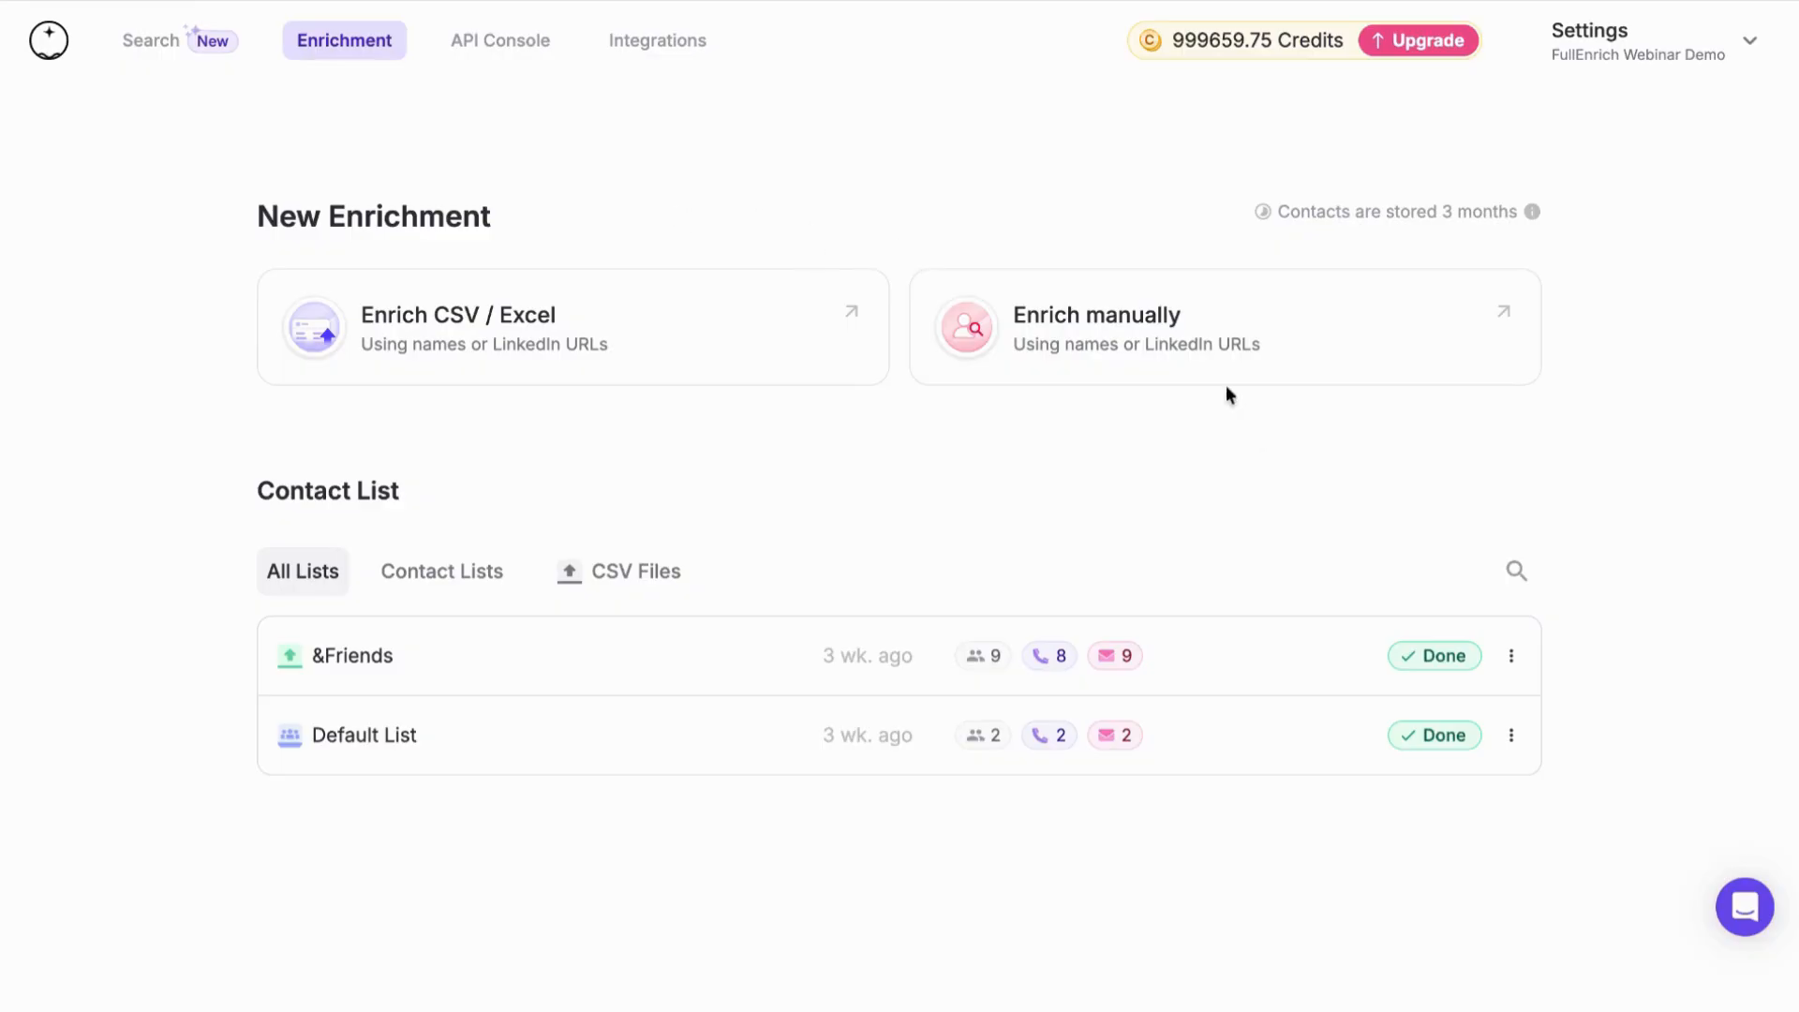
click(1007, 312)
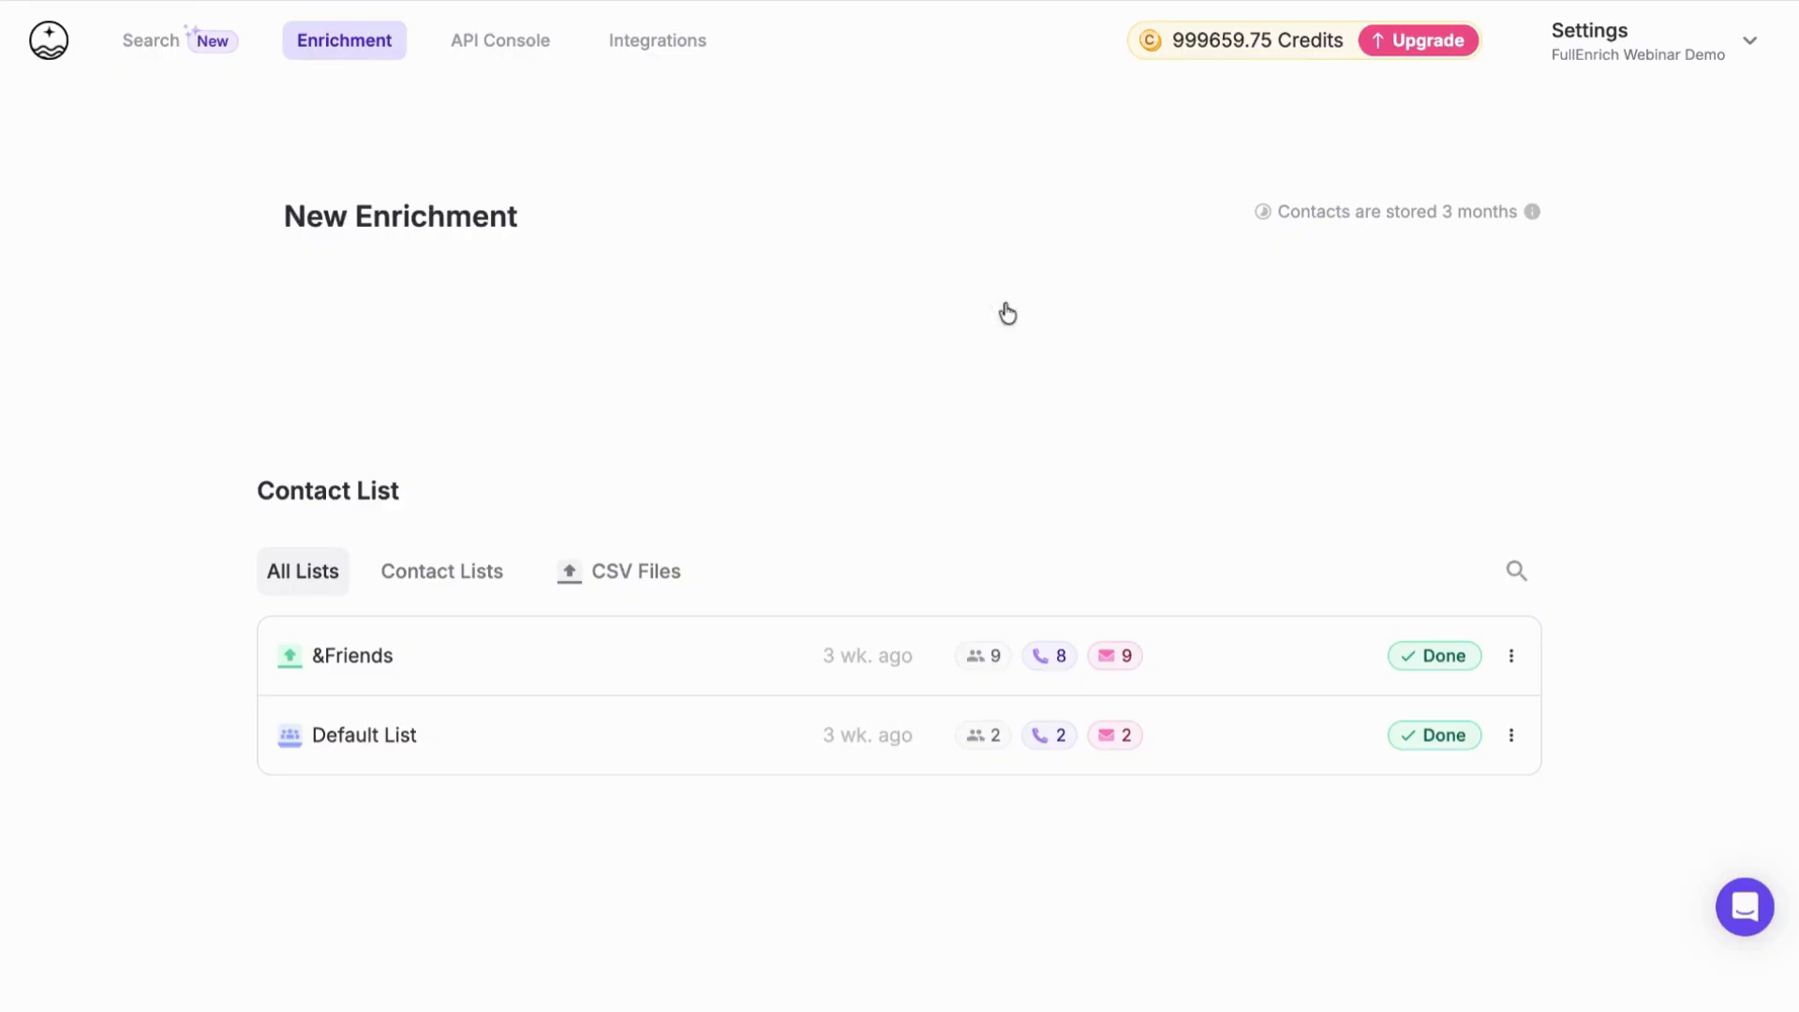
click(434, 626)
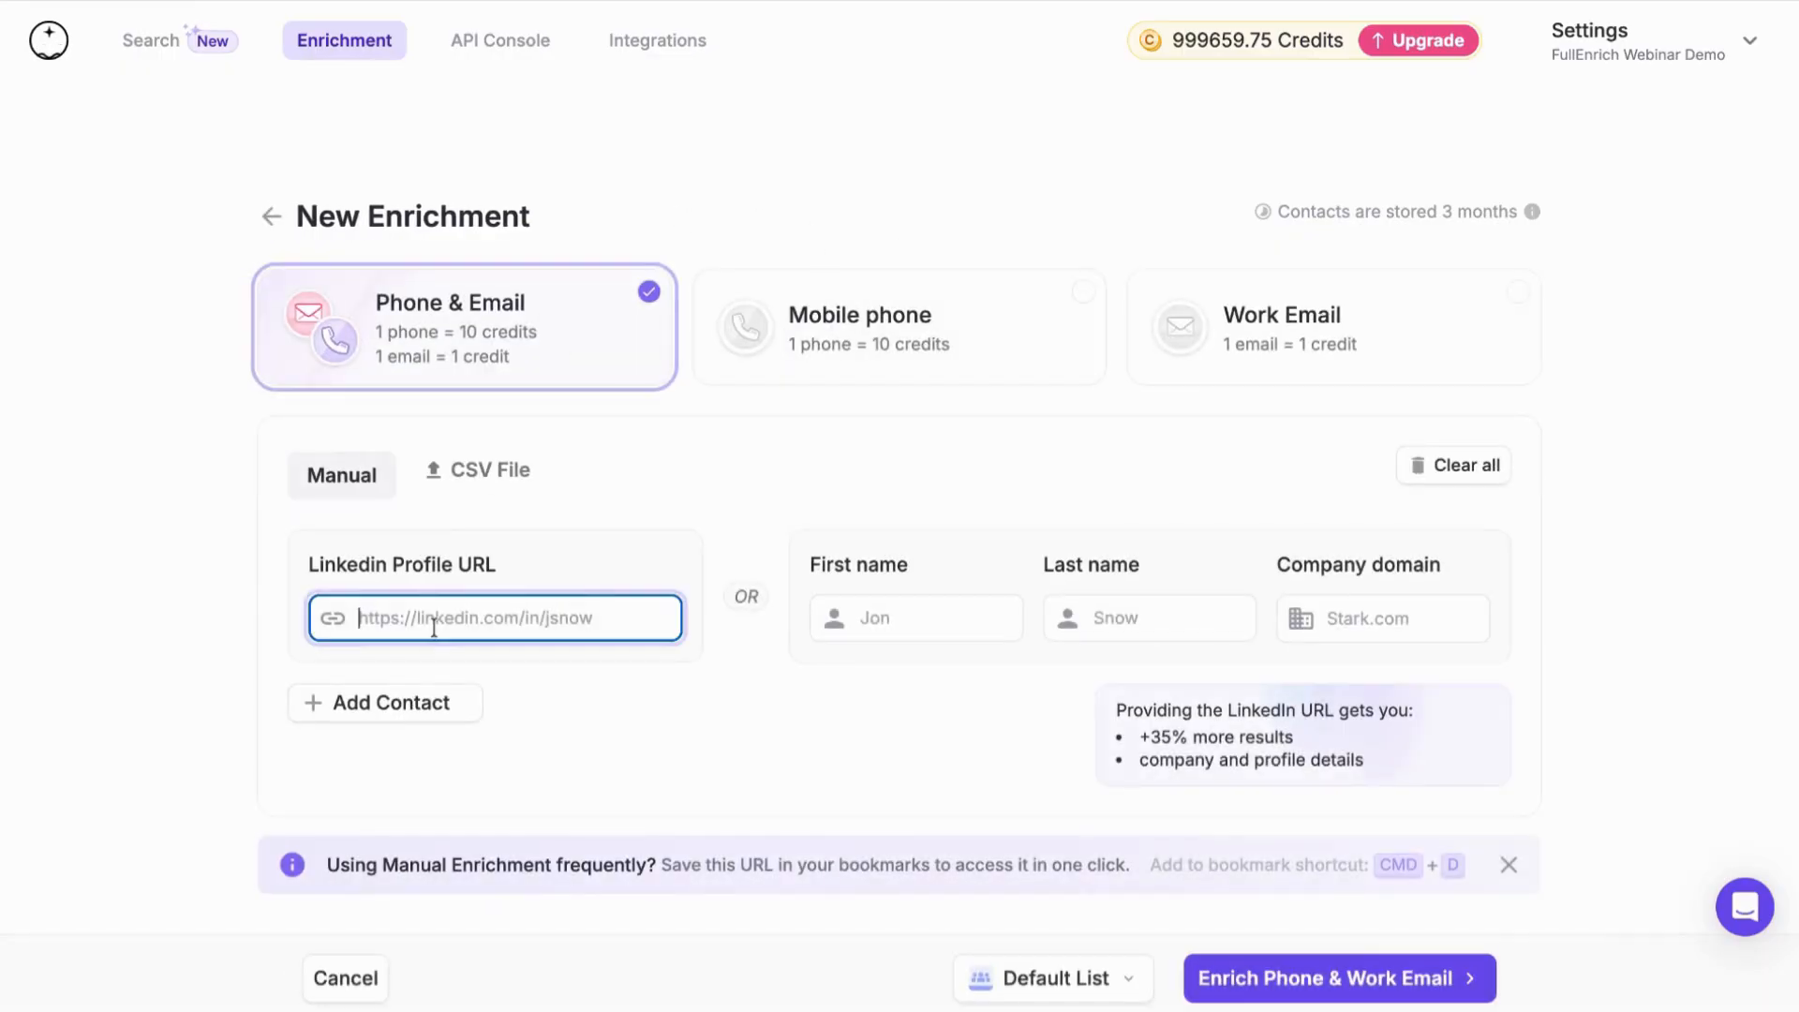
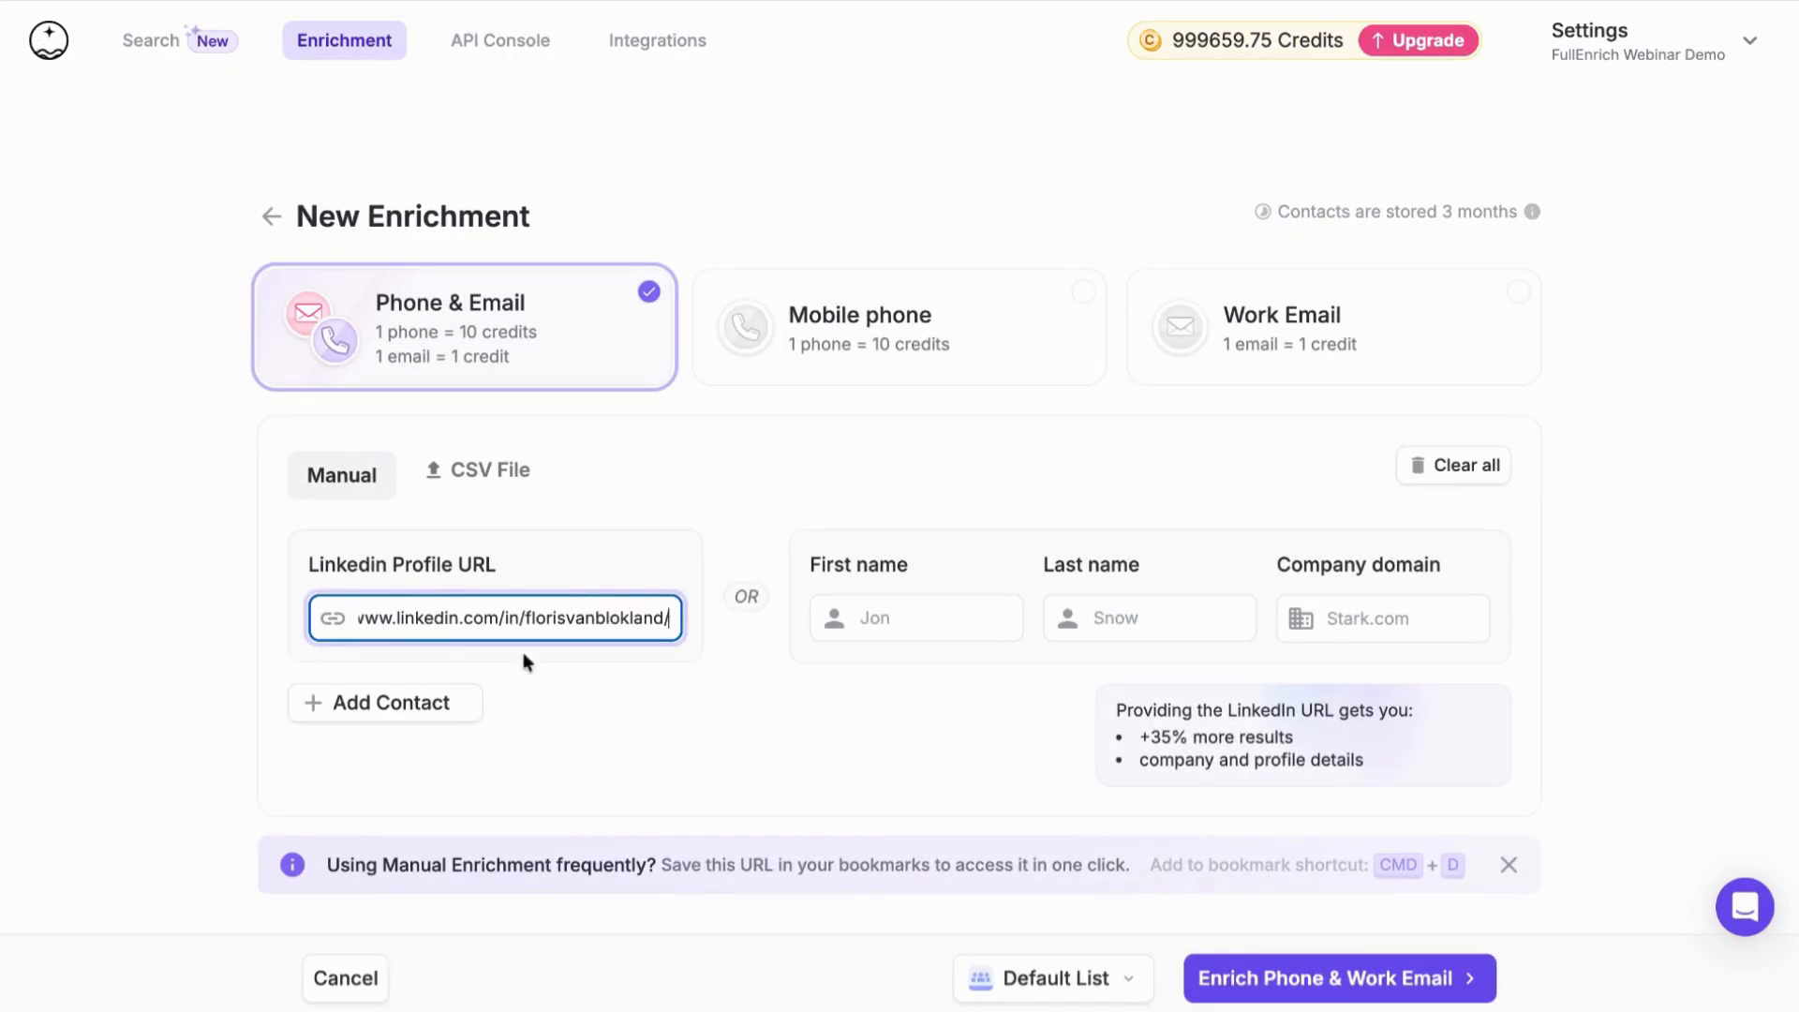
click(1328, 974)
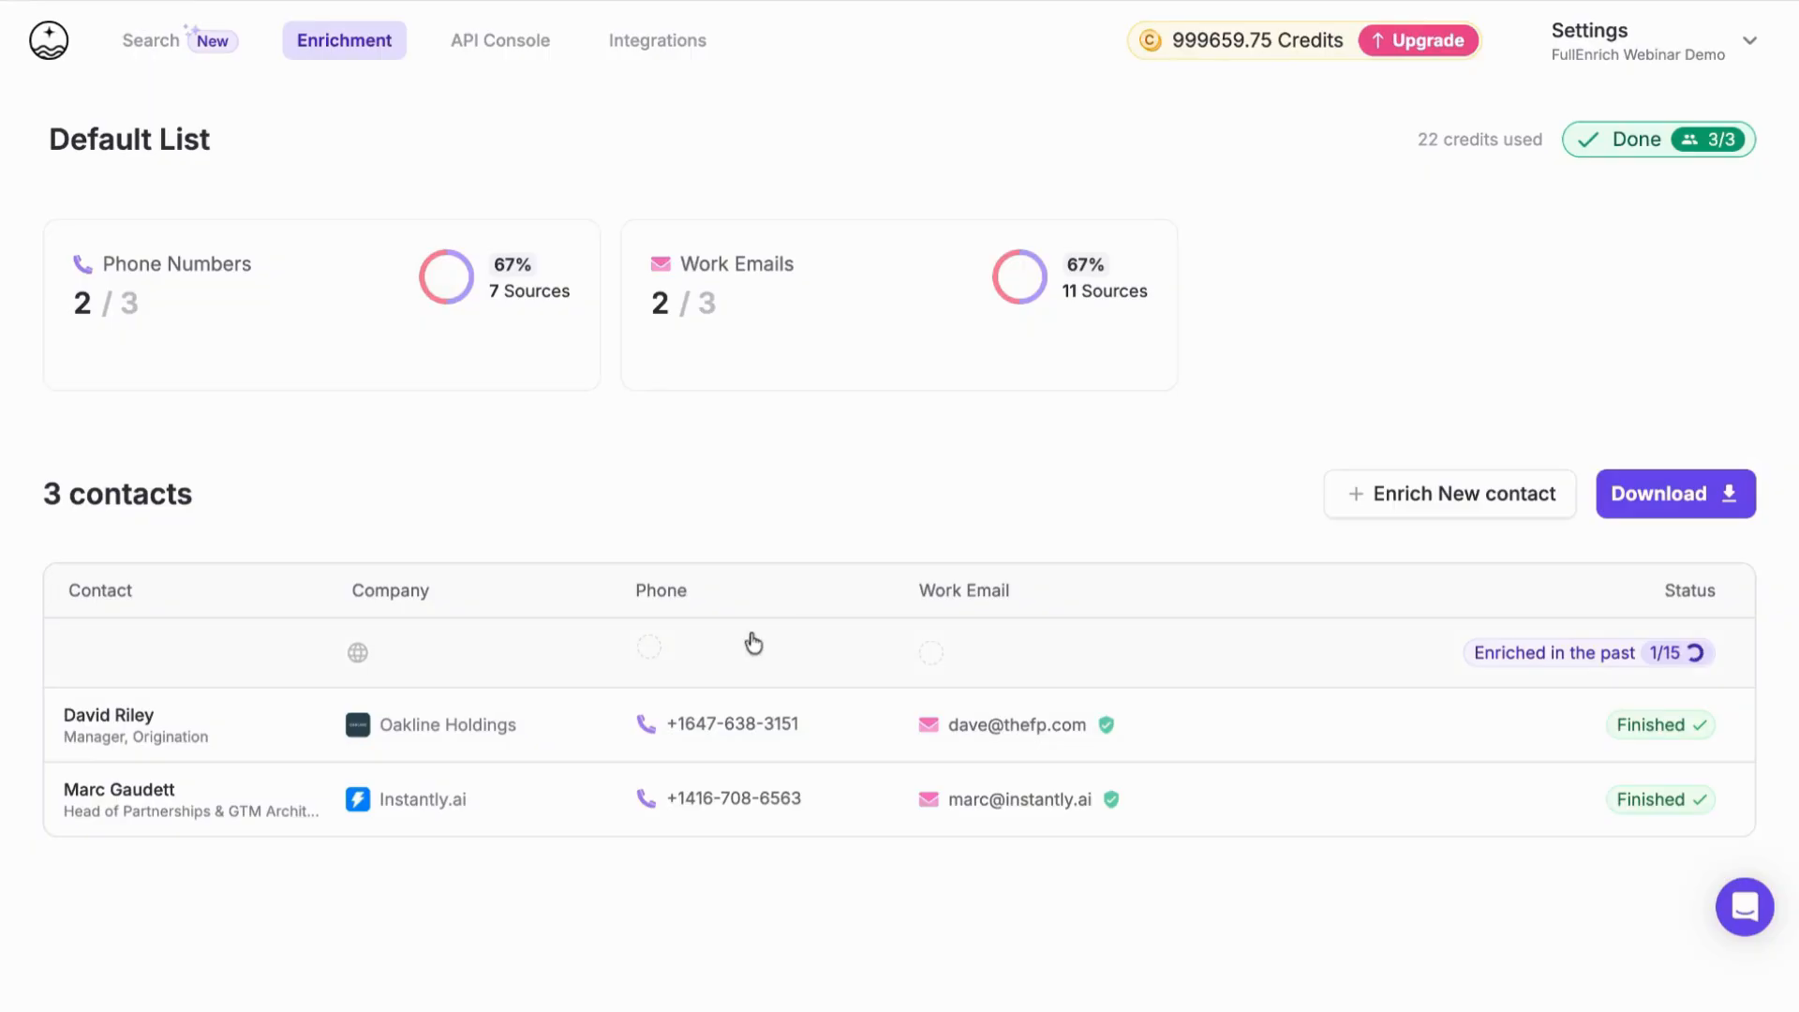
Examine the newly added contact's provider-by-provider enrichment progress and found contact details, and close the details
click(750, 643)
scroll(1644, 604, down, 3)
scroll(1644, 604, down, 3)
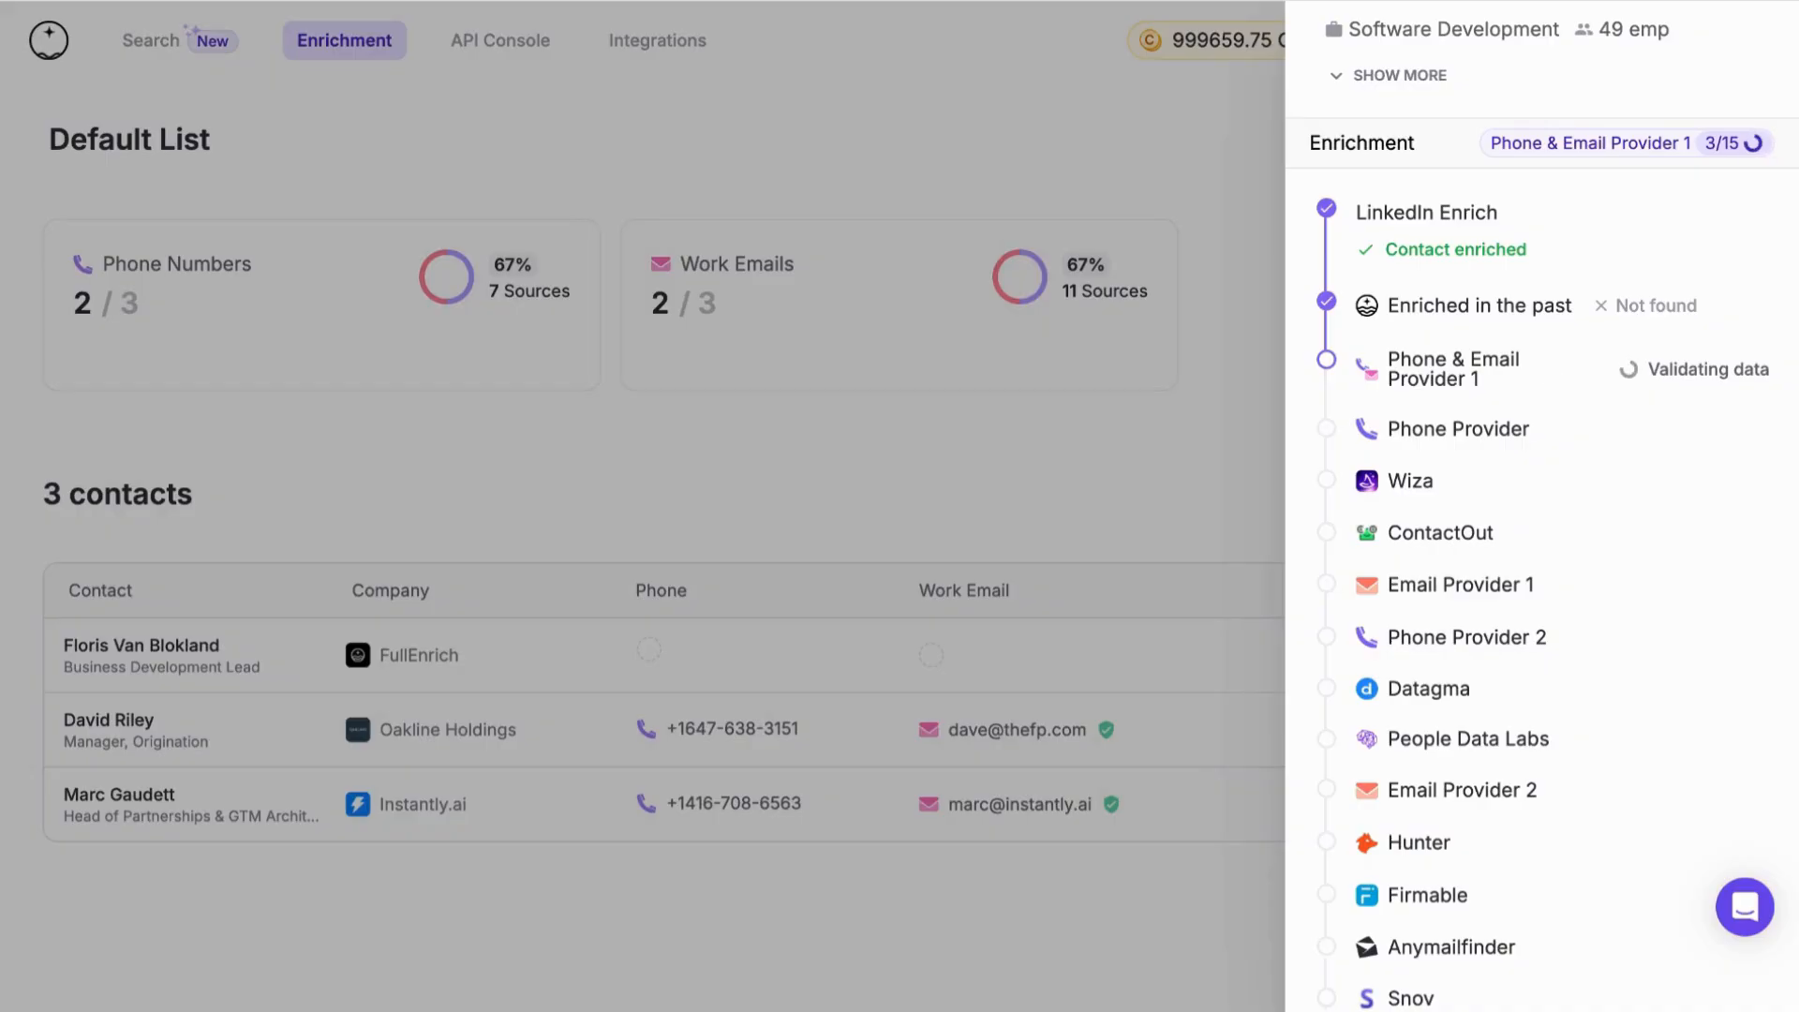
scroll(1548, 367, down, 1)
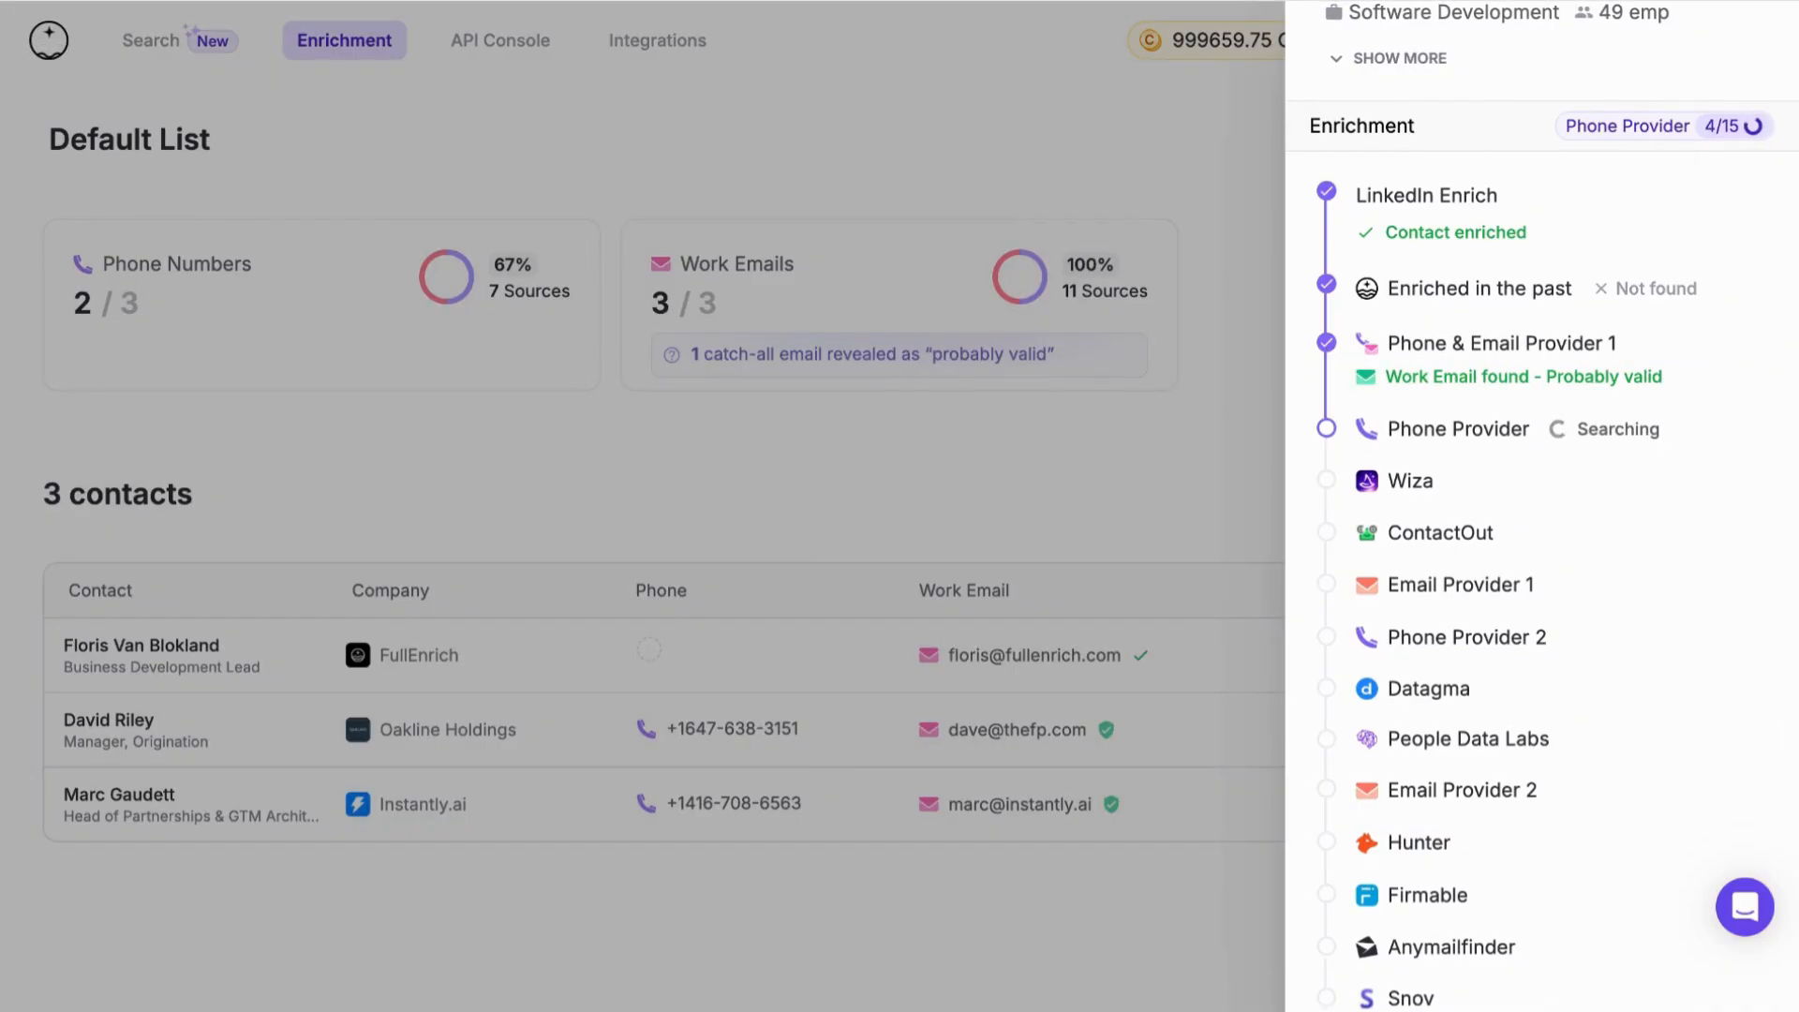
scroll(1509, 637, down, 1)
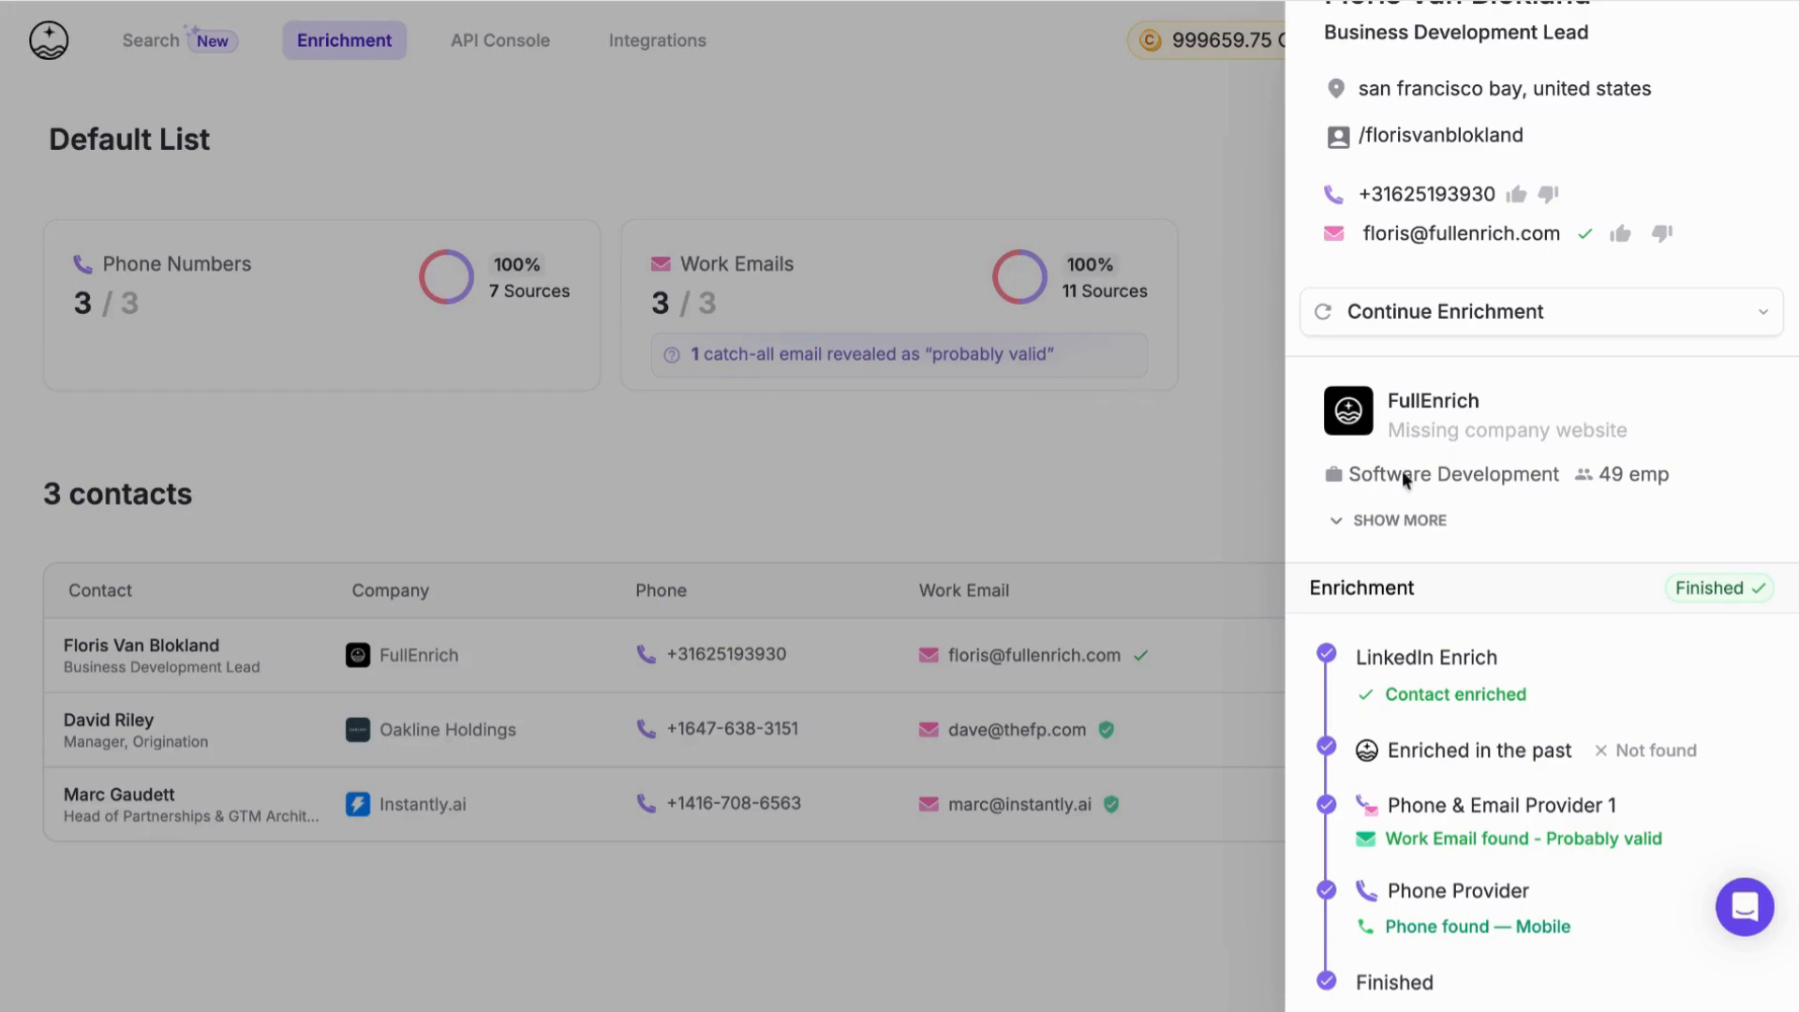
click(381, 431)
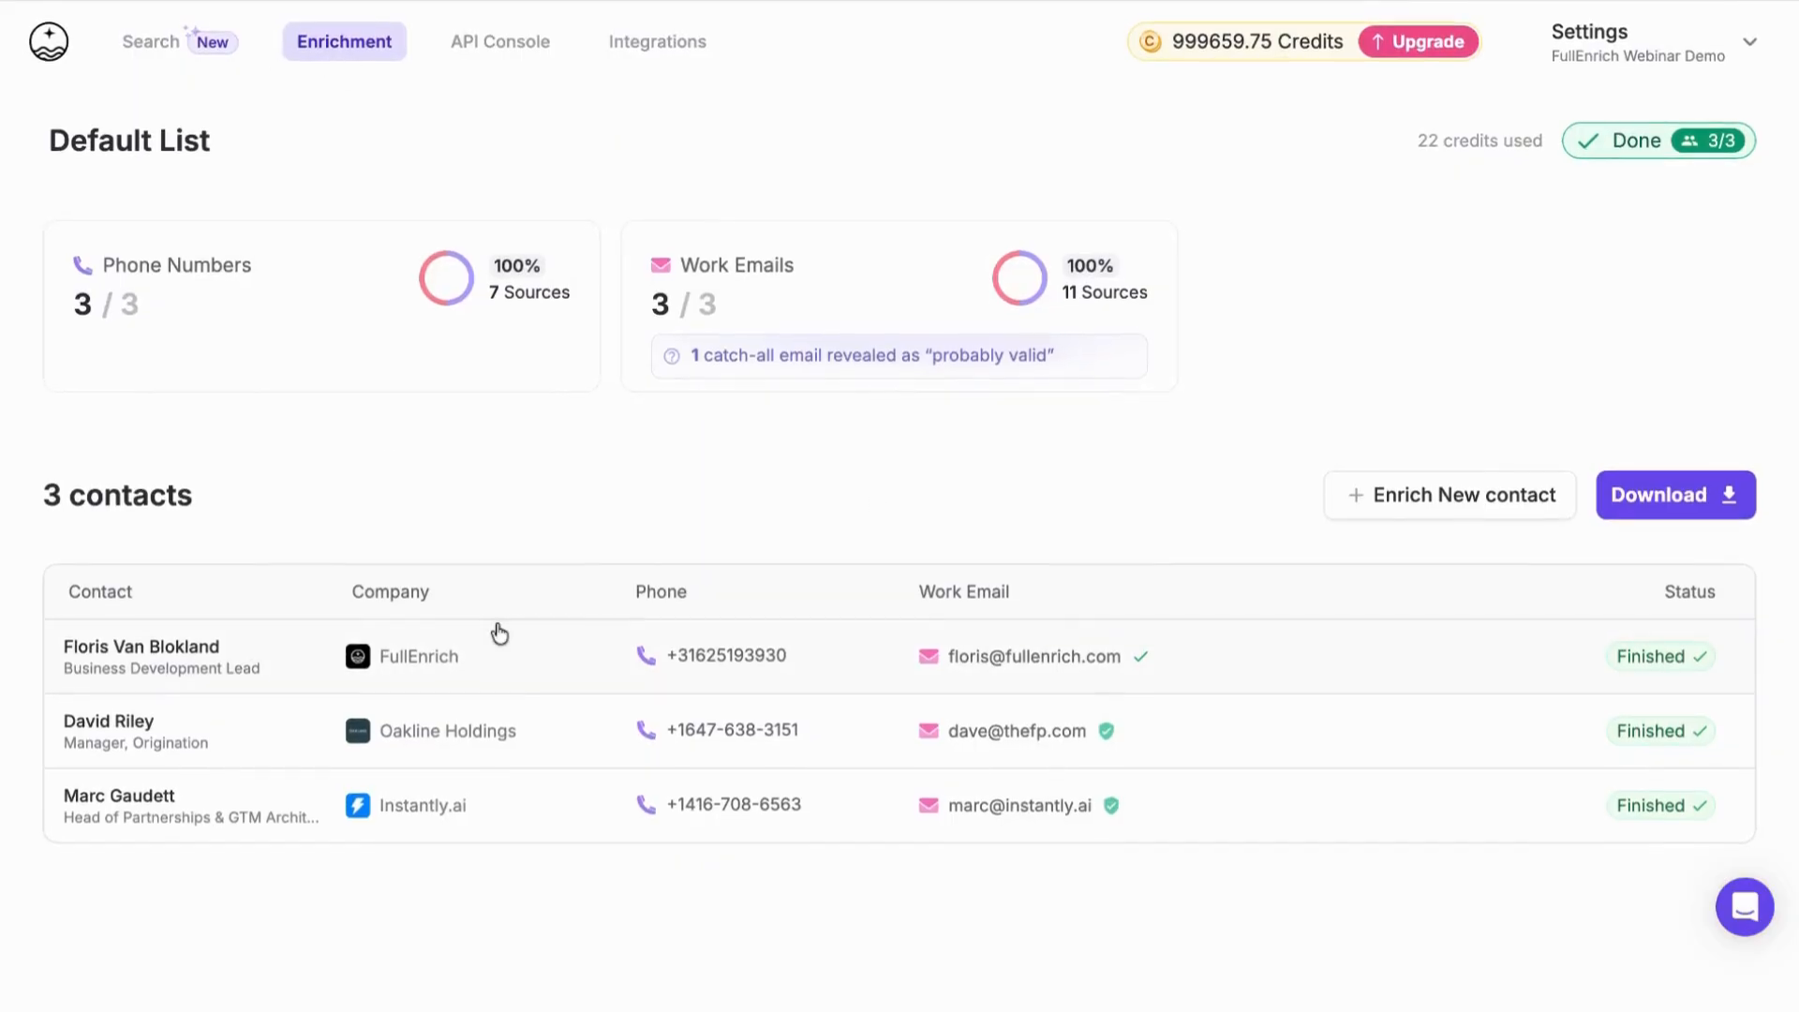
Add a second blank contact row to a new manual Phone & Email enrichment and leave the form
click(338, 52)
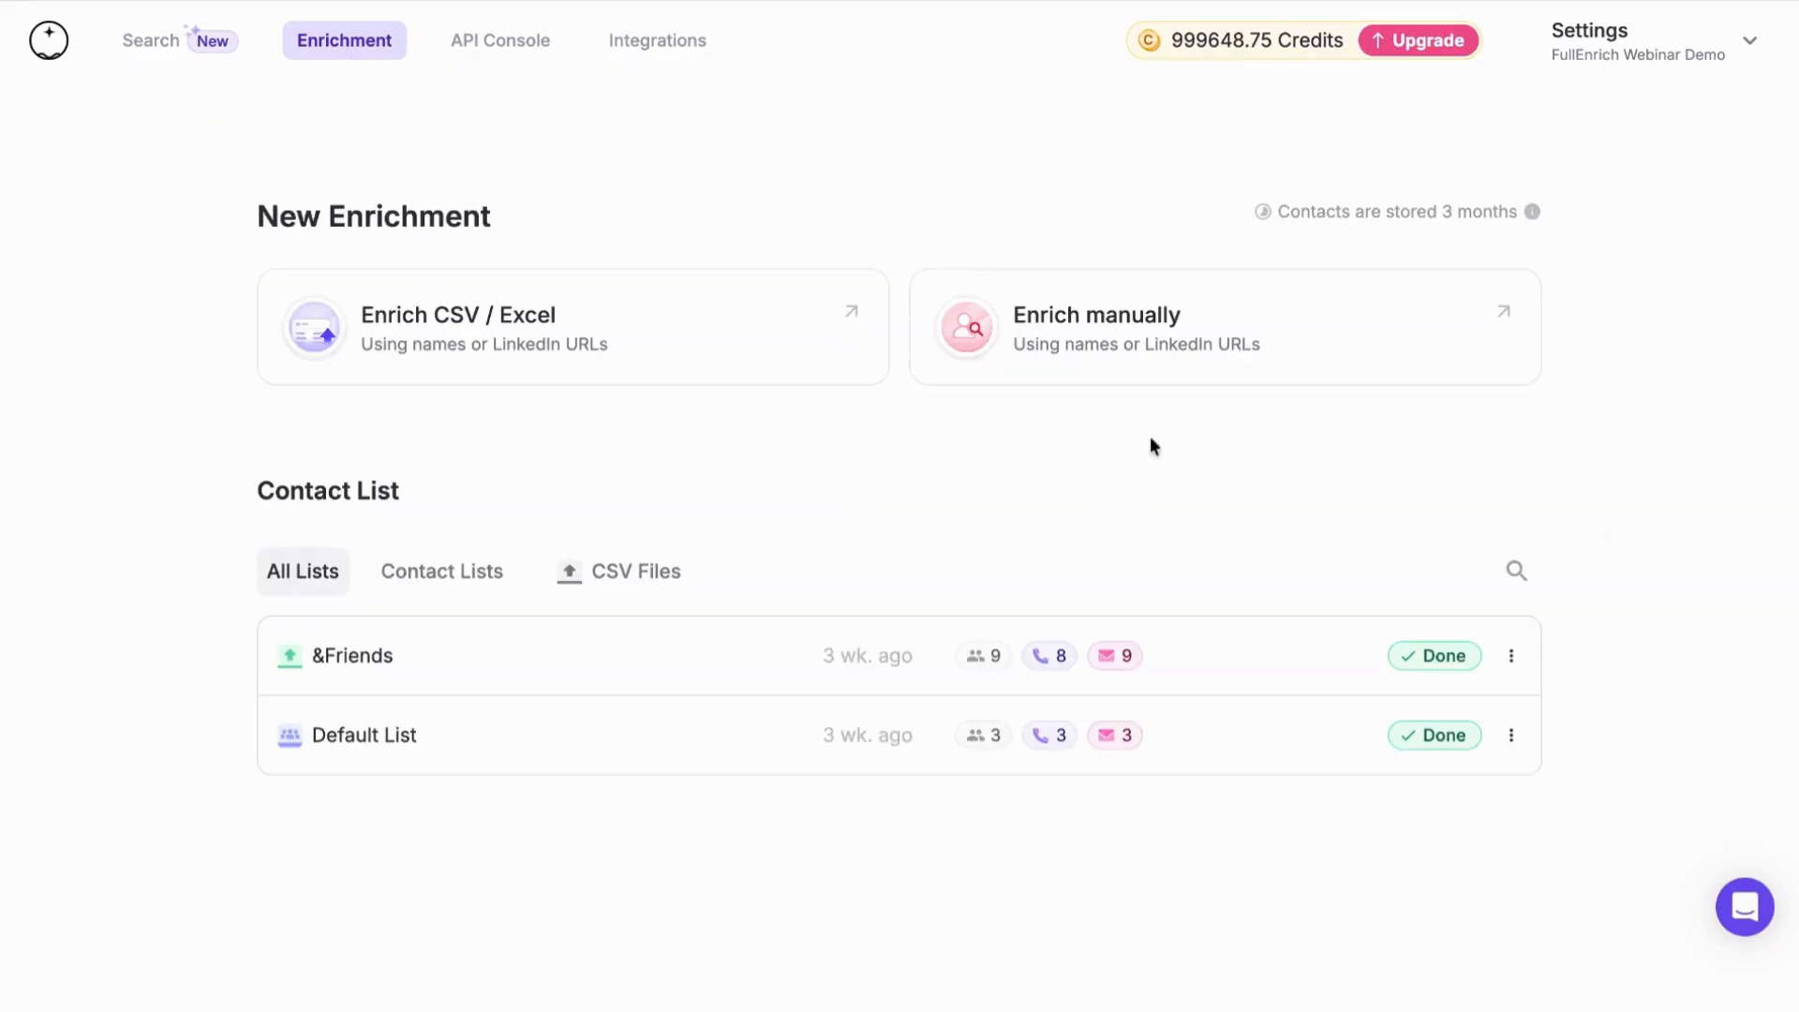
click(1157, 363)
click(476, 614)
click(372, 703)
click(389, 649)
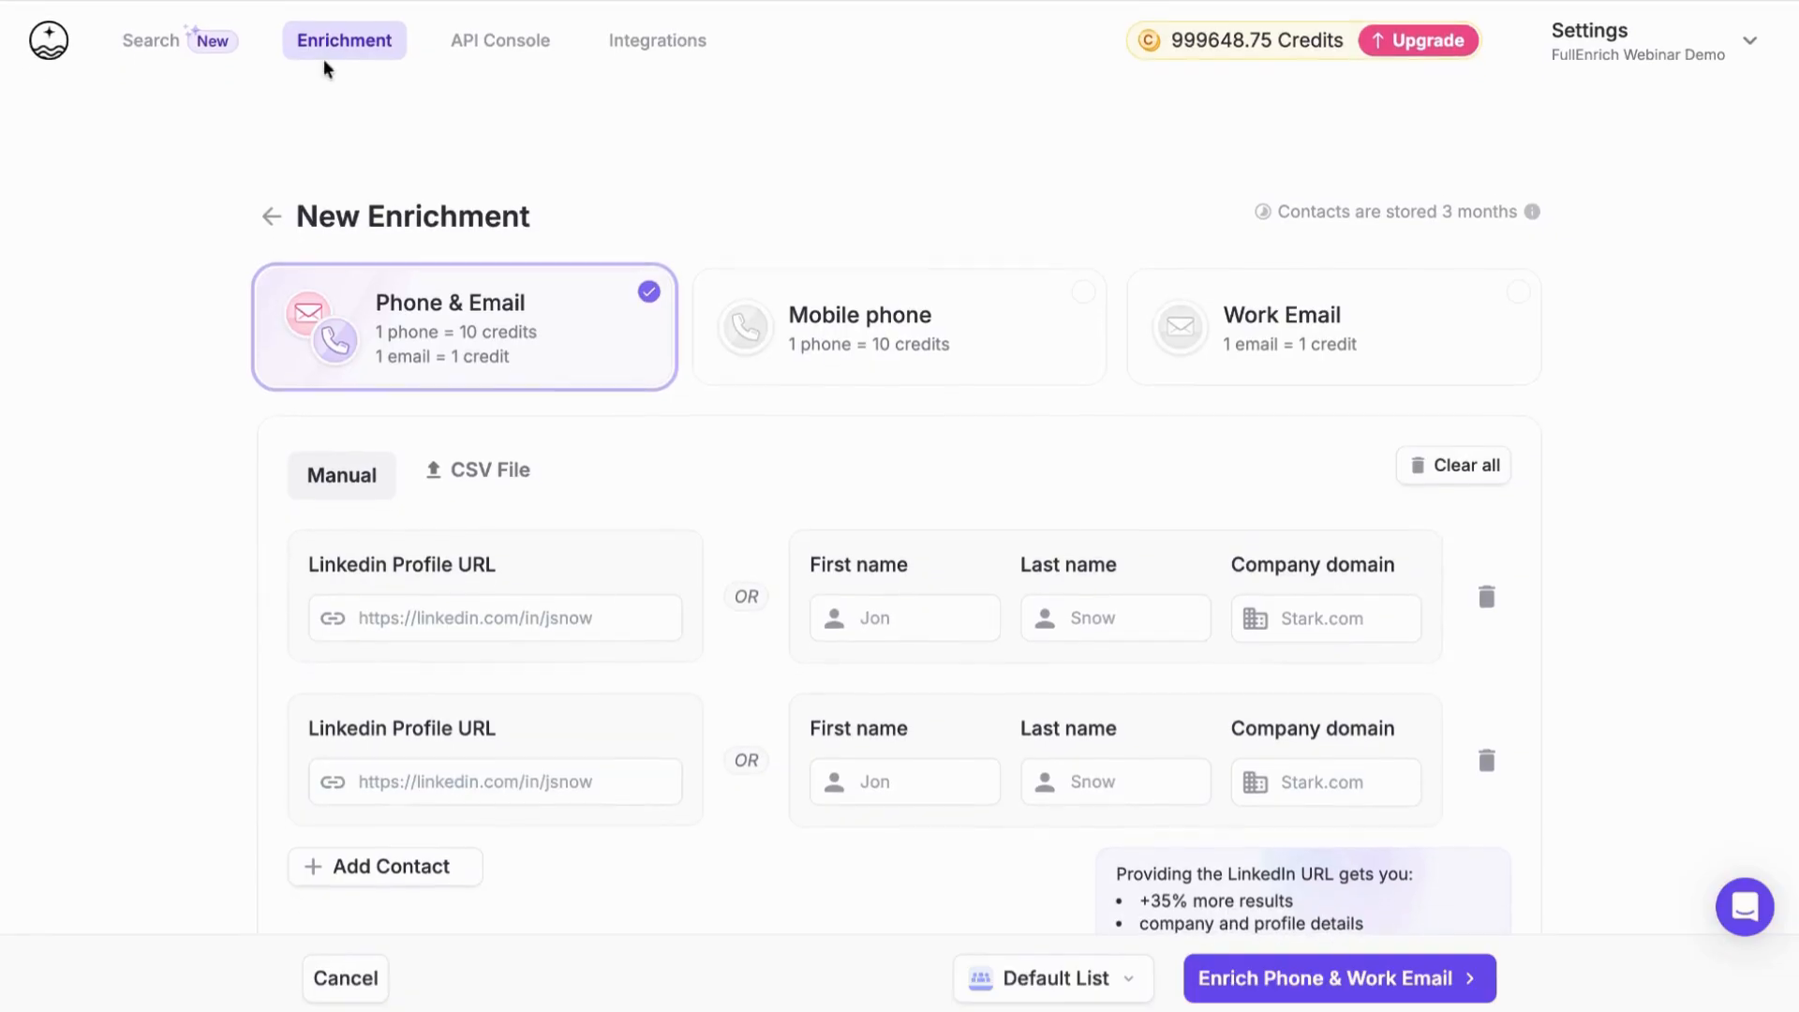
click(353, 54)
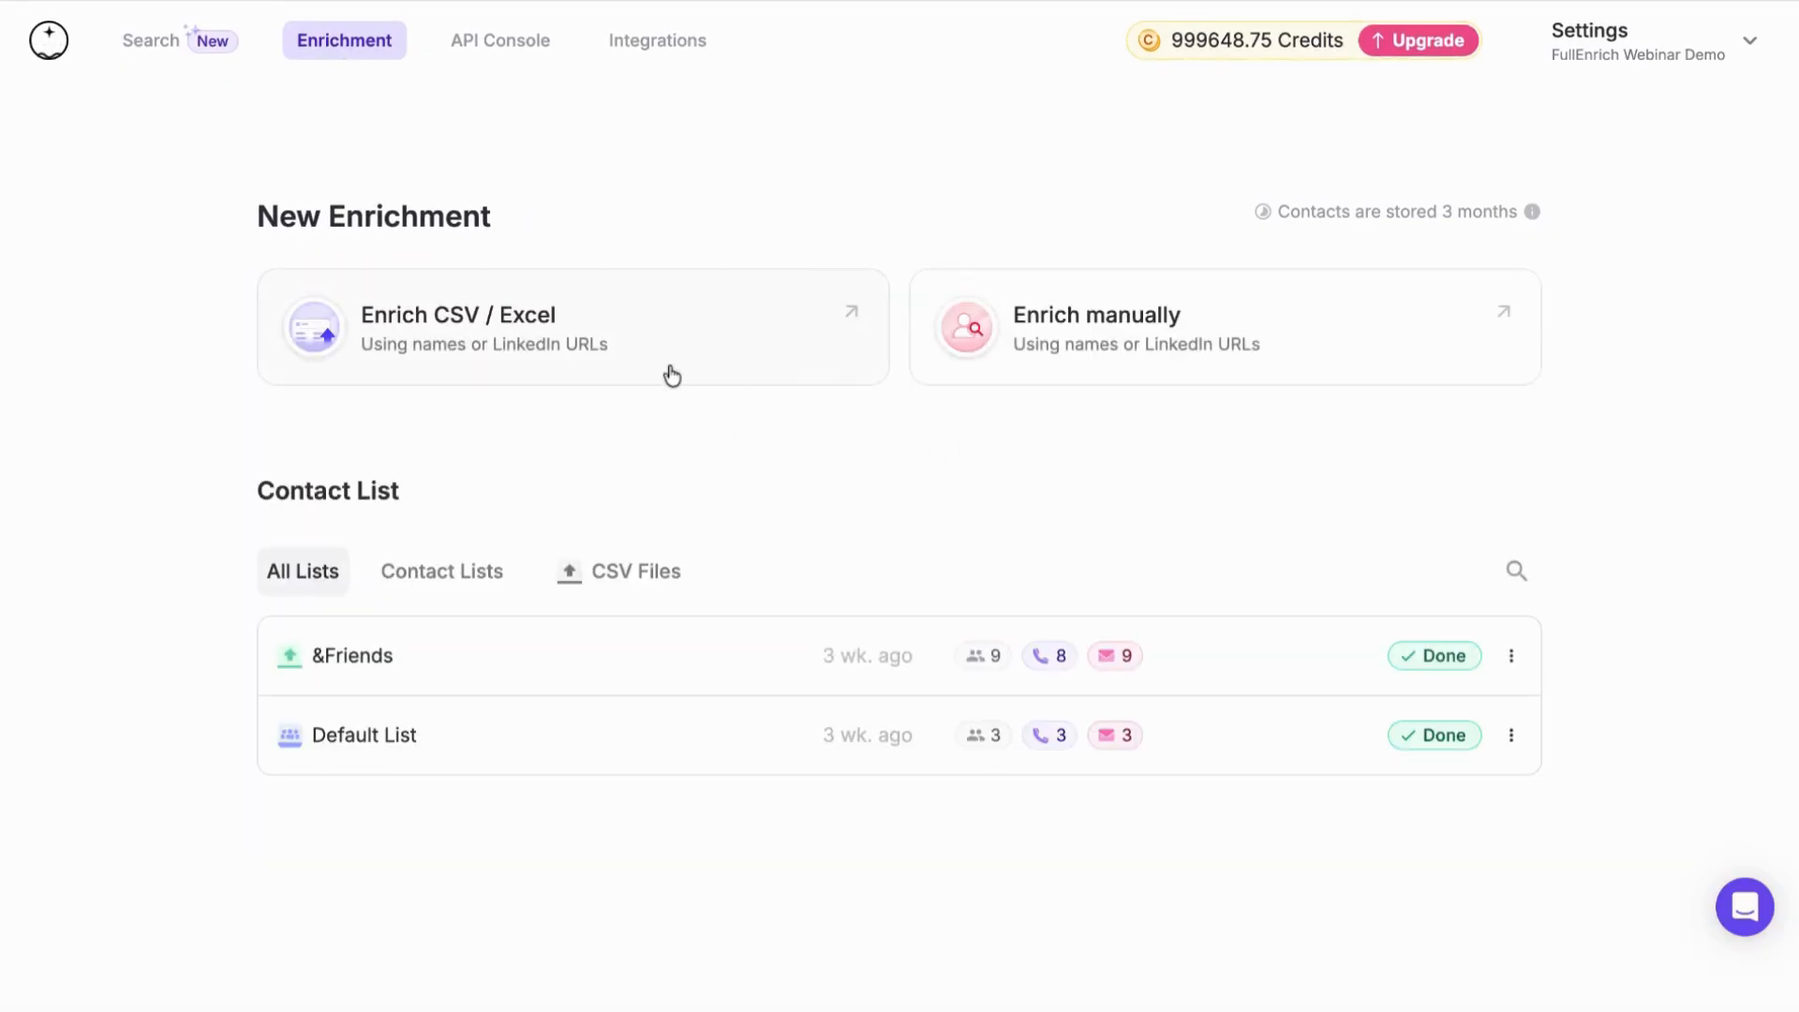
Examine the CSV/Excel enrichment upload form and its accepted fields for contact name, company and LinkedIn profile URL
click(510, 346)
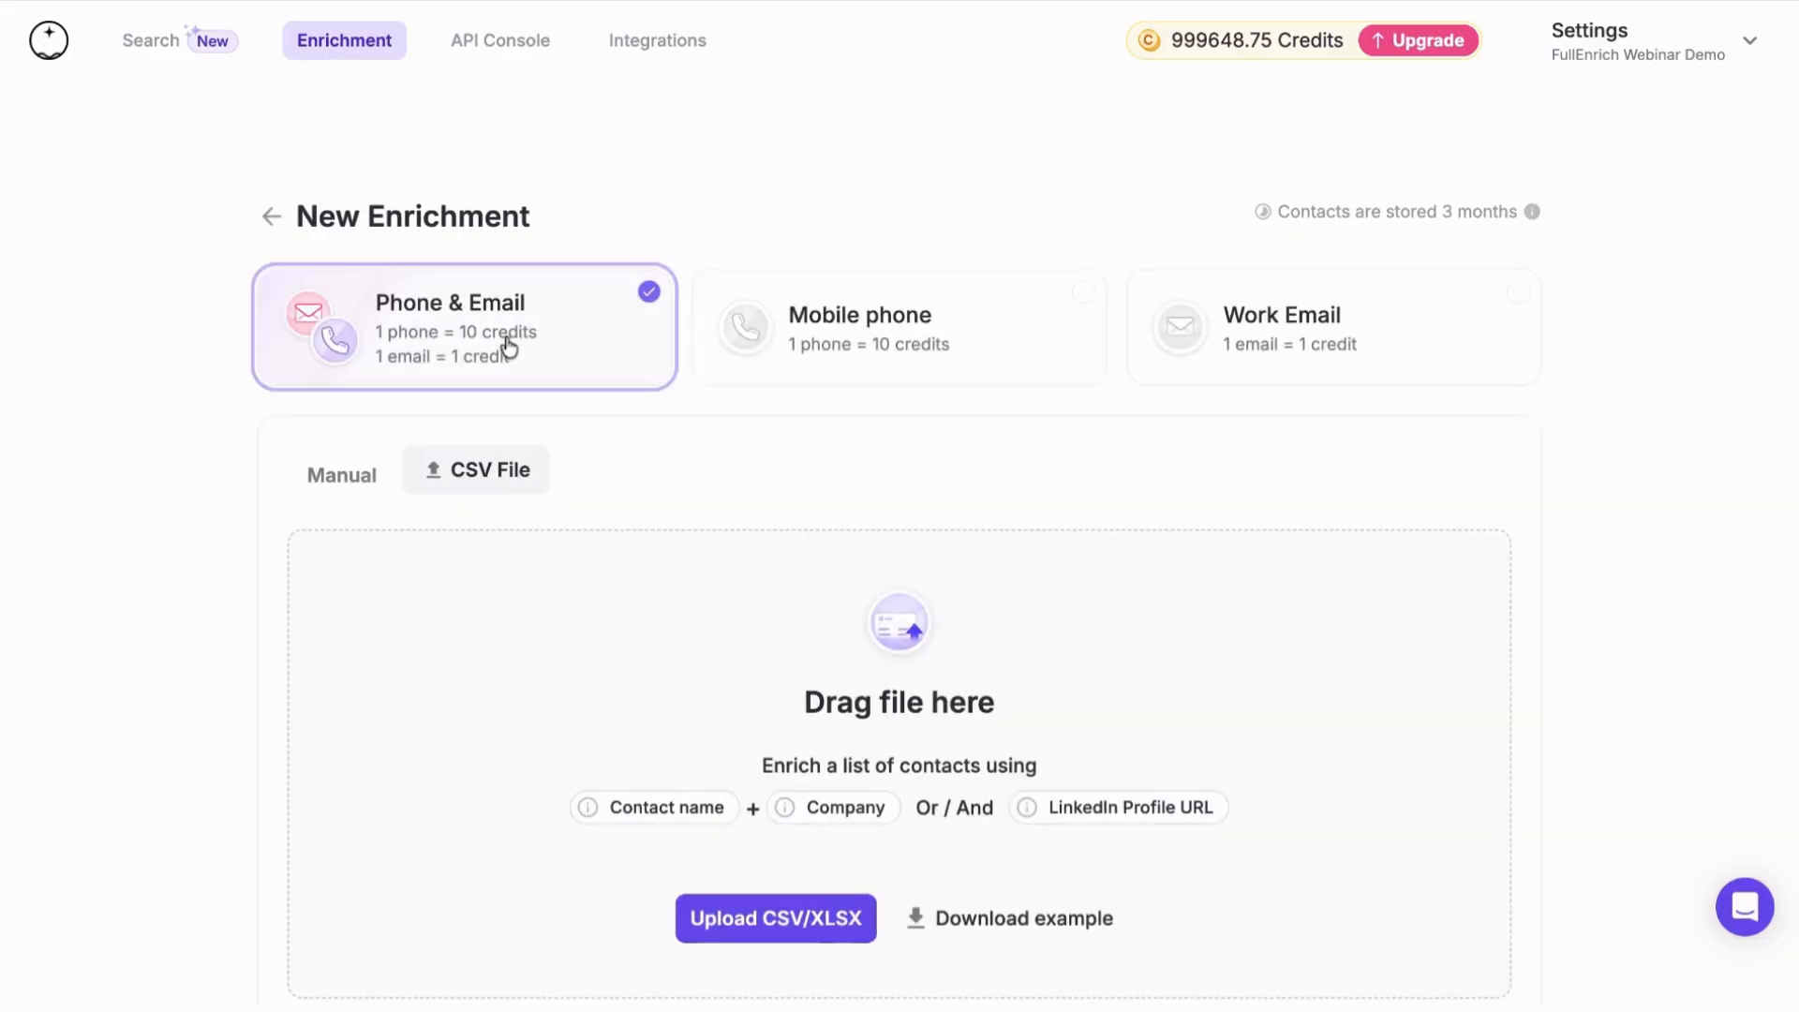
scroll(898, 481, down, 1)
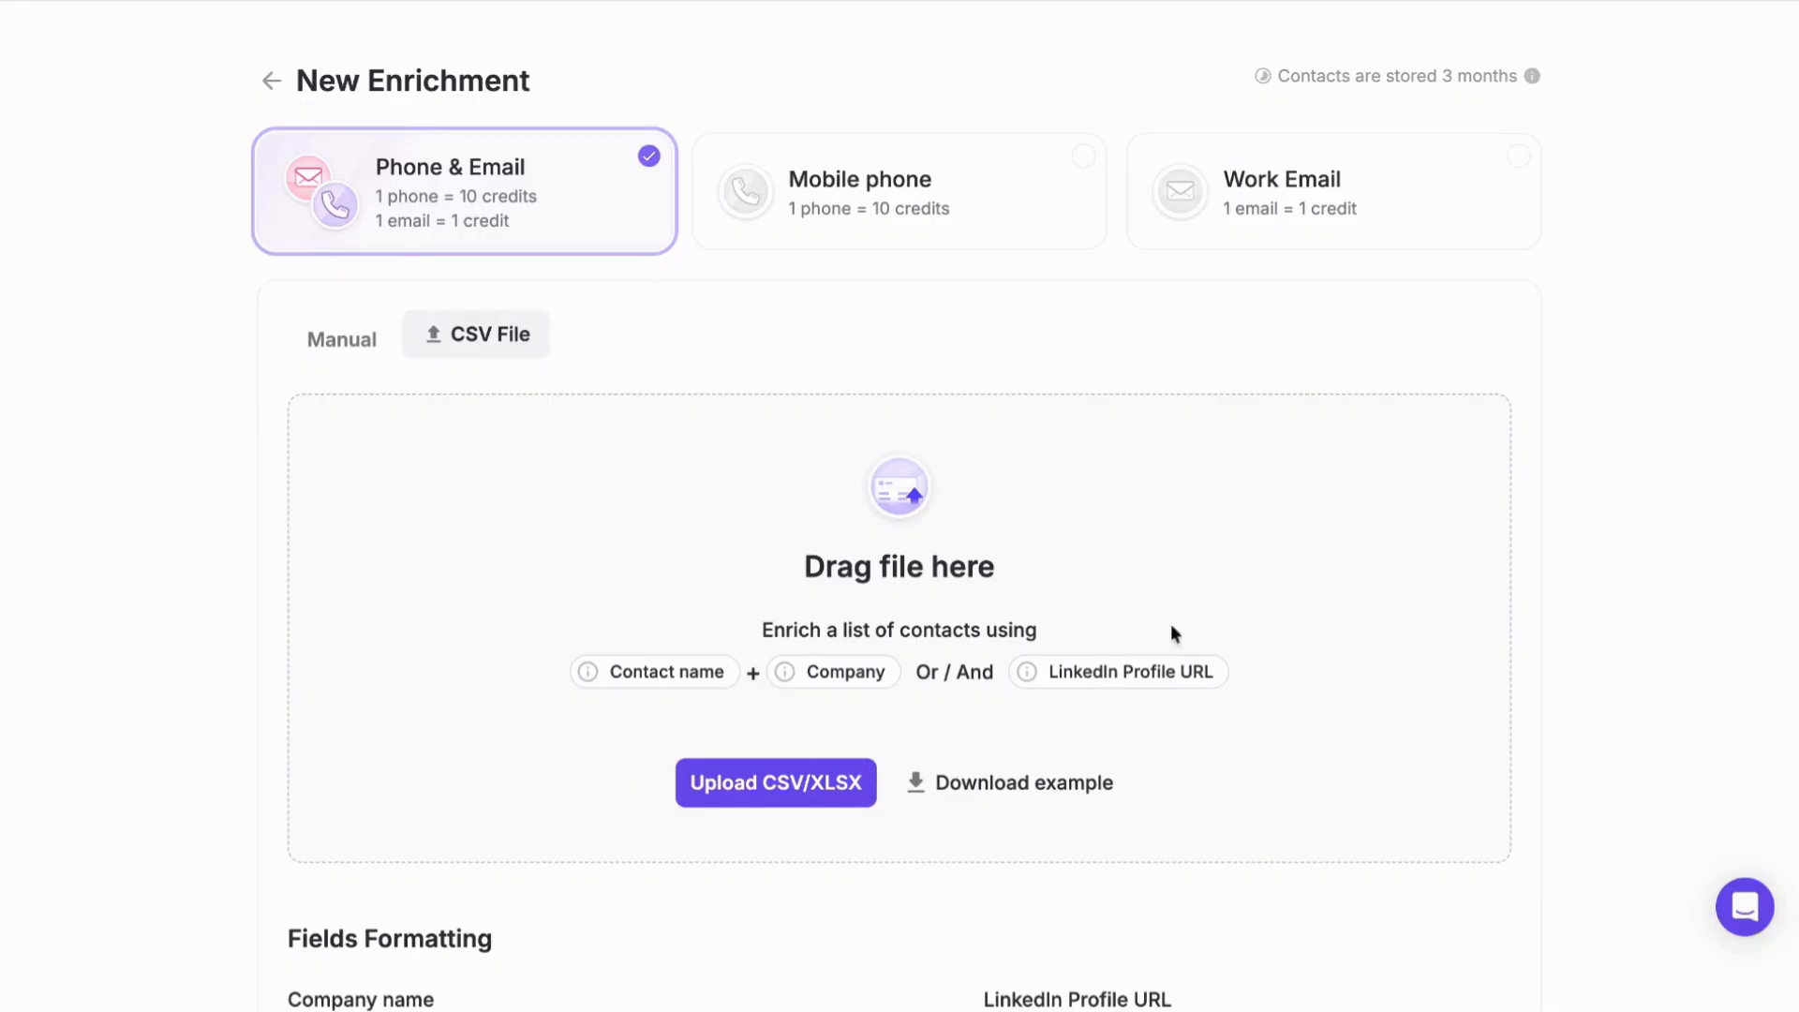
mouse_move(1043, 677)
mouse_move(1043, 676)
mouse_down()
mouse_move(1206, 675)
mouse_move(1046, 675)
mouse_up()
double_click(1159, 685)
click(1199, 684)
mouse_move(651, 664)
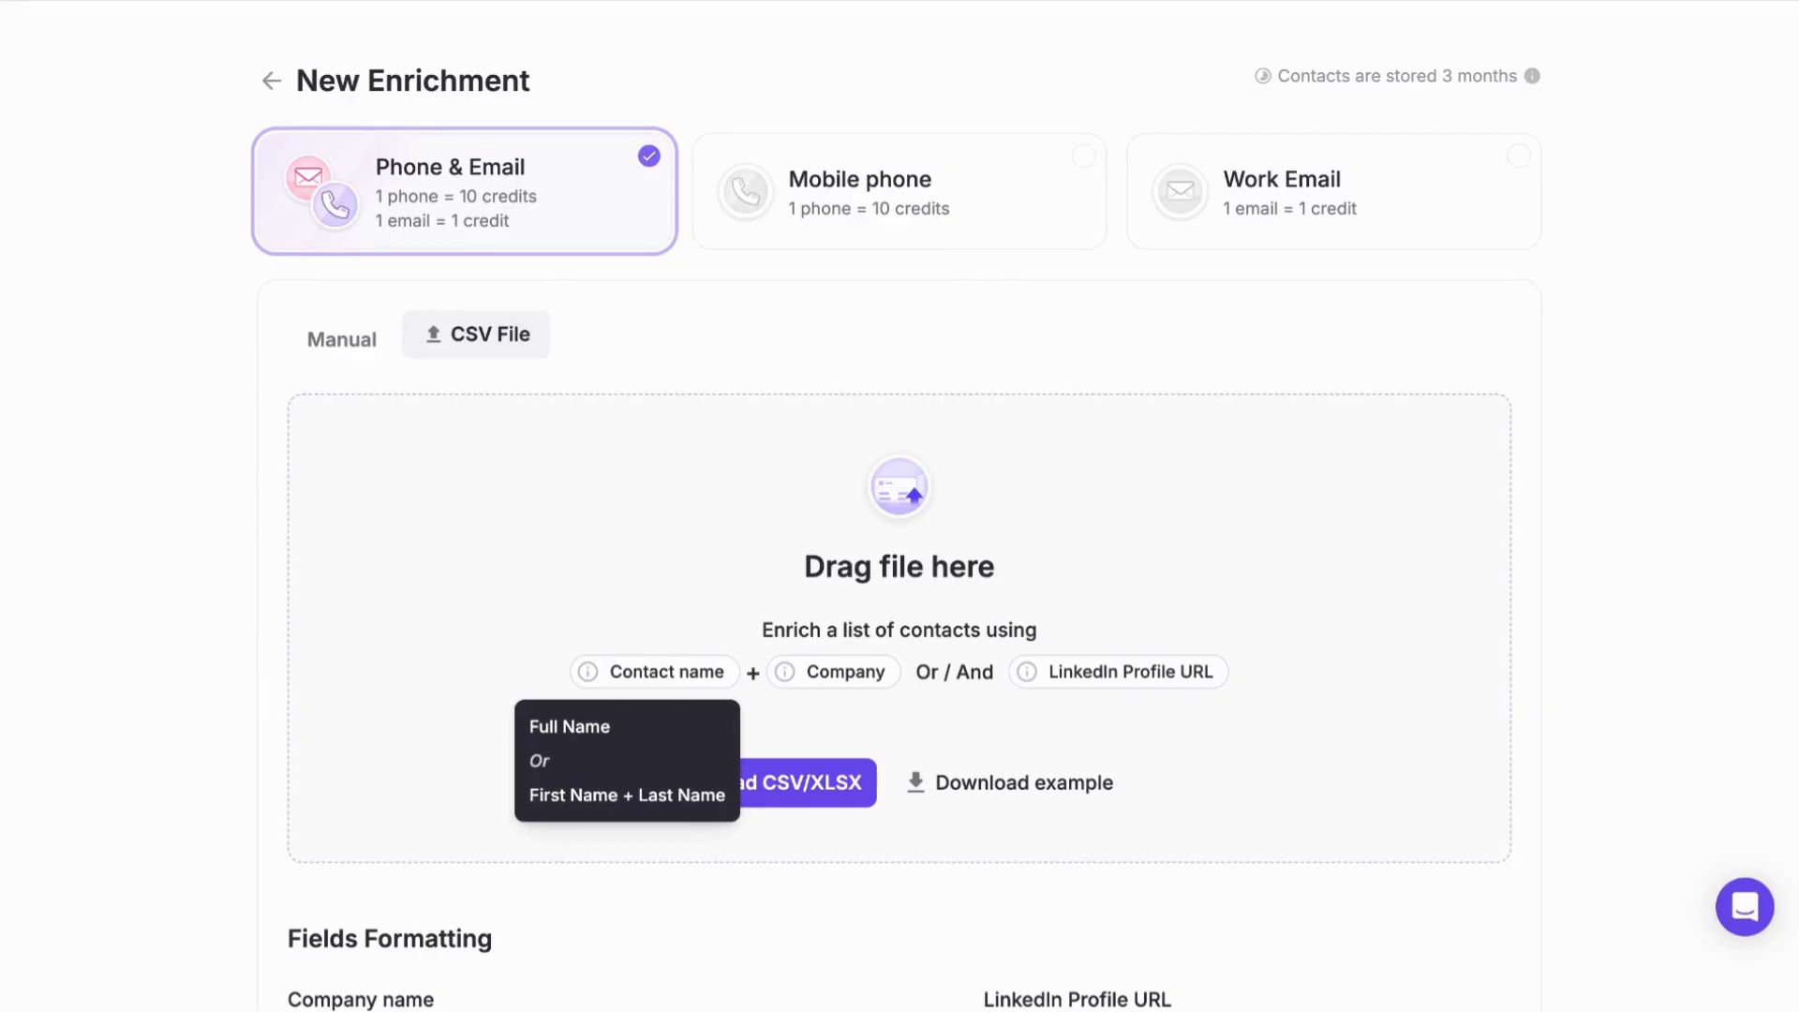
mouse_move(840, 672)
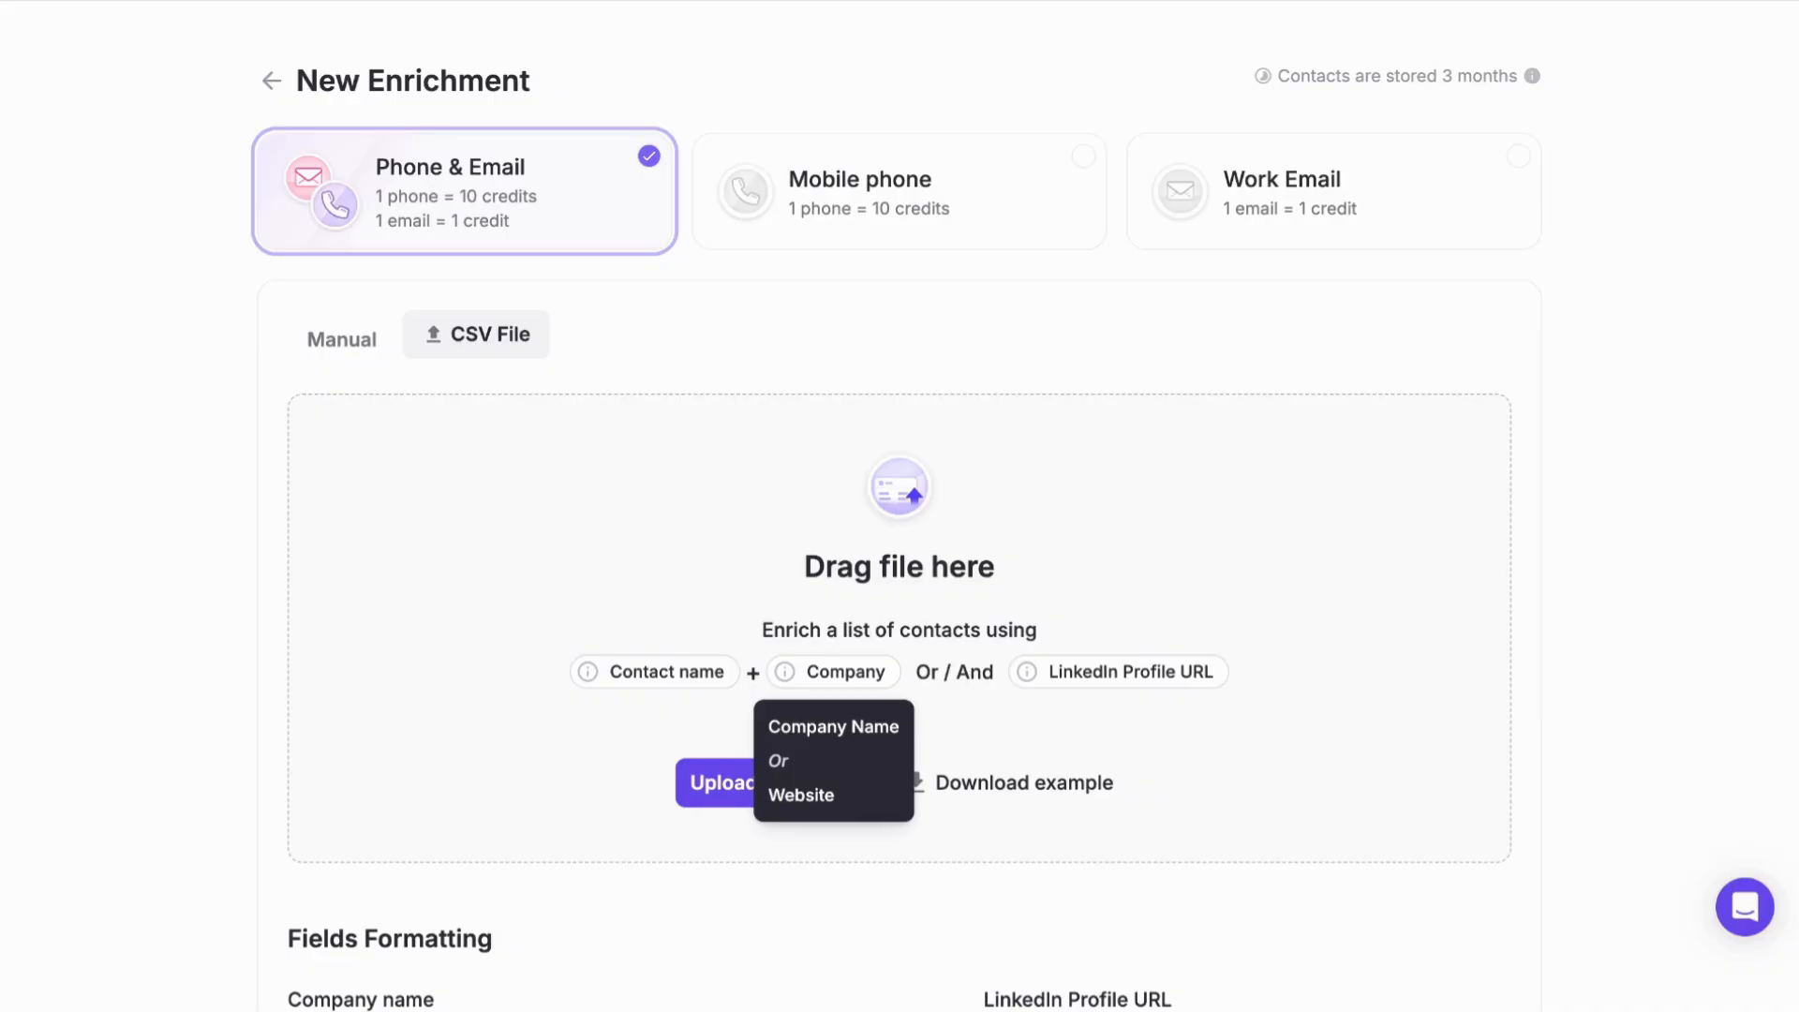
scroll(494, 480, up, 3)
click(366, 39)
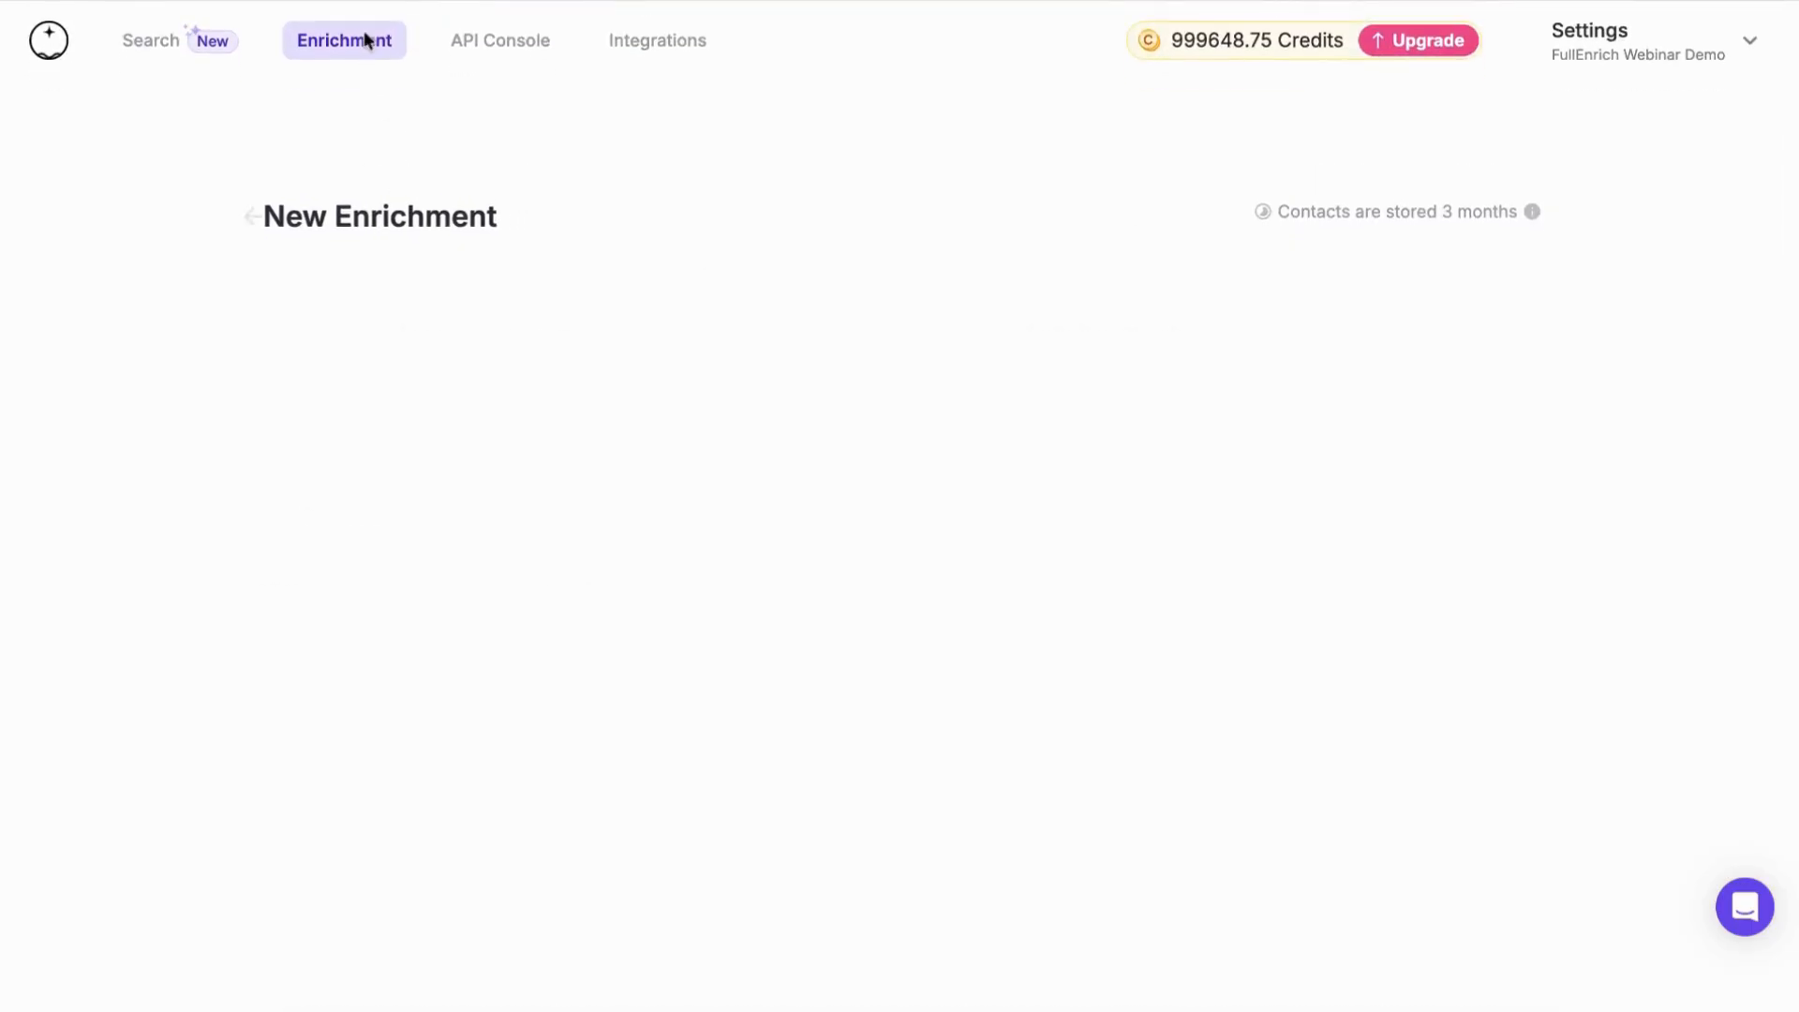
Open the &Friends list and examine its email deliverability categories and the data sources for emails and phone numbers
click(727, 681)
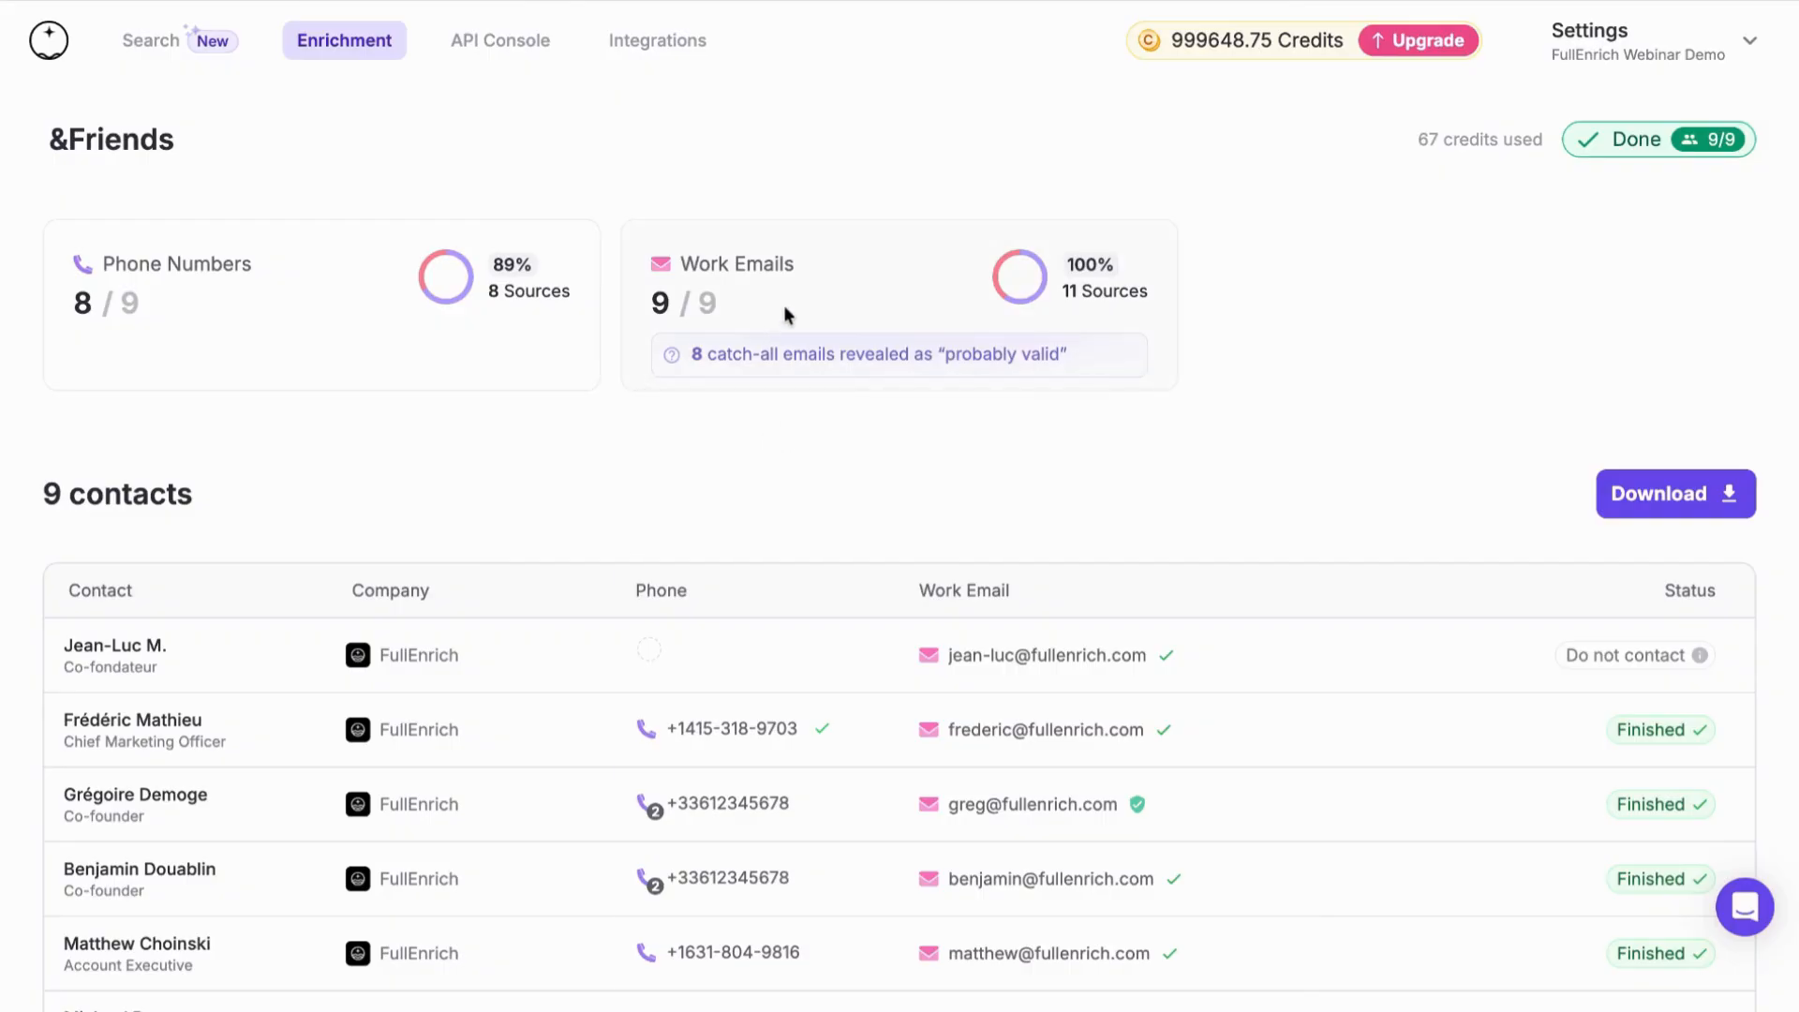
mouse_move(786, 314)
triple_click(765, 503)
click(807, 507)
triple_click(790, 576)
click(787, 650)
triple_click(786, 649)
click(783, 718)
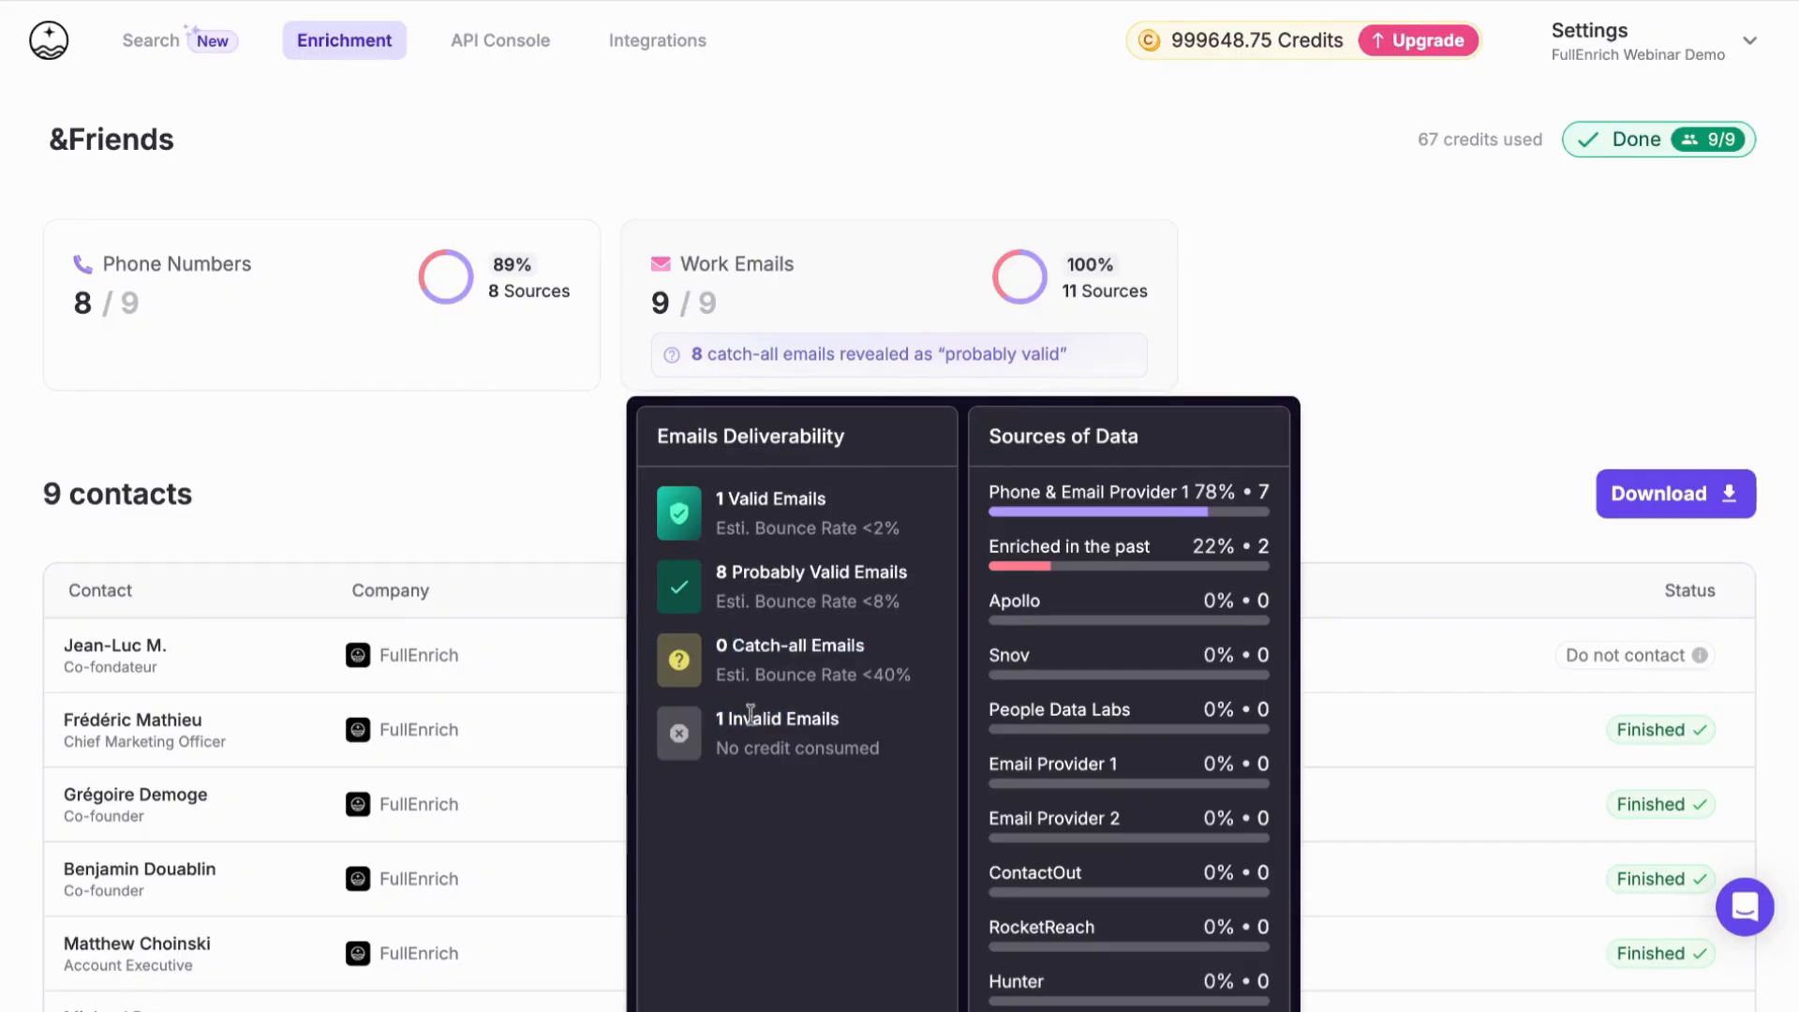
mouse_move(718, 748)
mouse_down()
mouse_move(871, 750)
mouse_move(716, 747)
mouse_up()
click(865, 757)
click(779, 639)
mouse_move(448, 334)
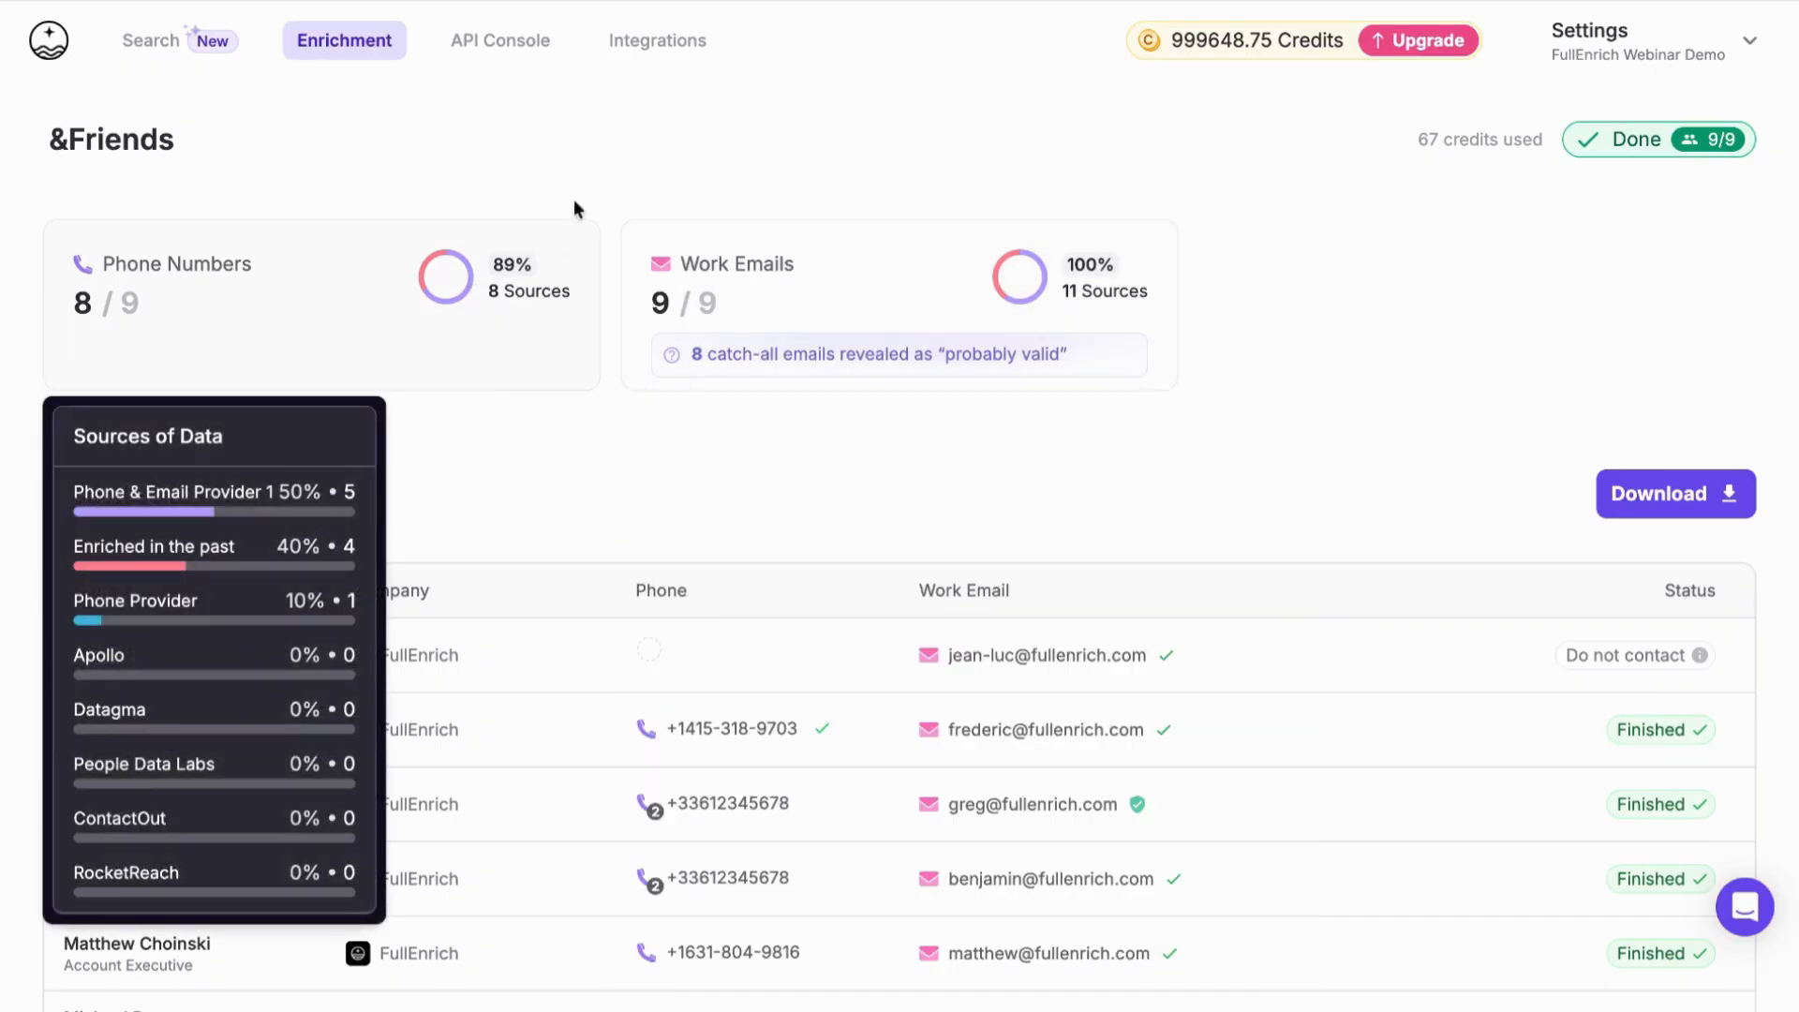
Go through the API Console to all integrations and look over the workflow, CRM and outreach options
click(515, 51)
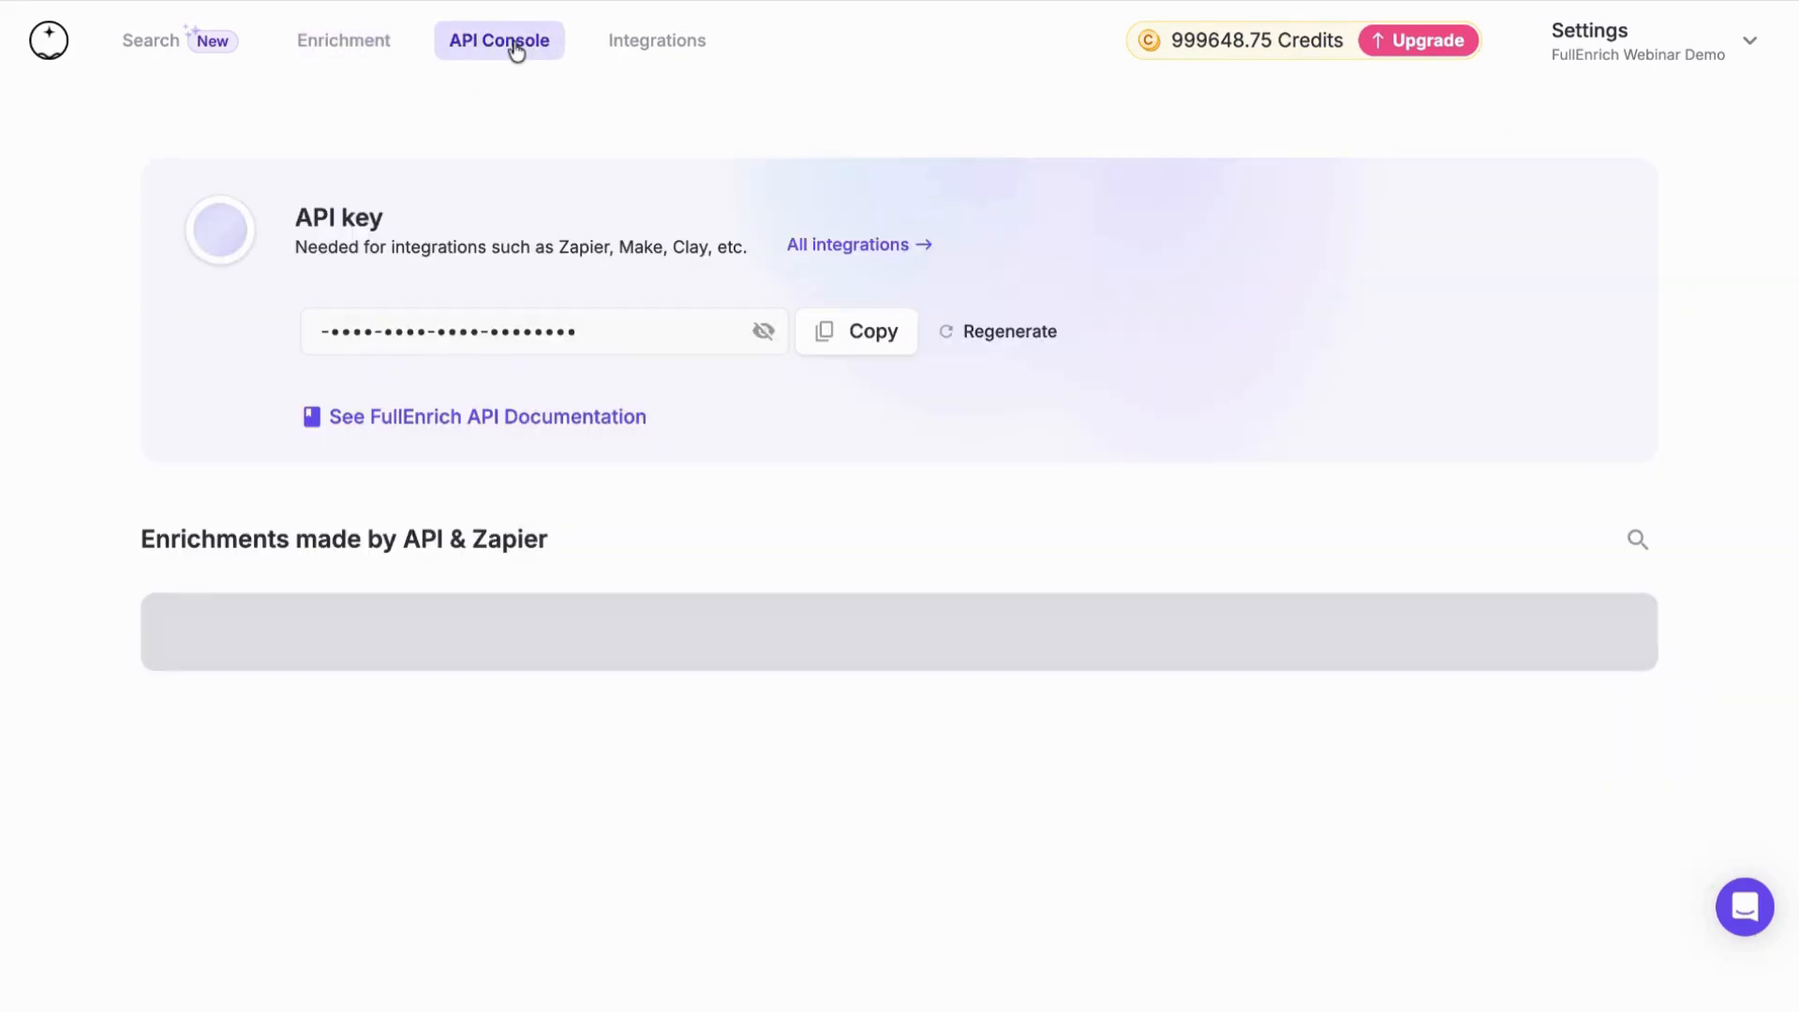
click(866, 244)
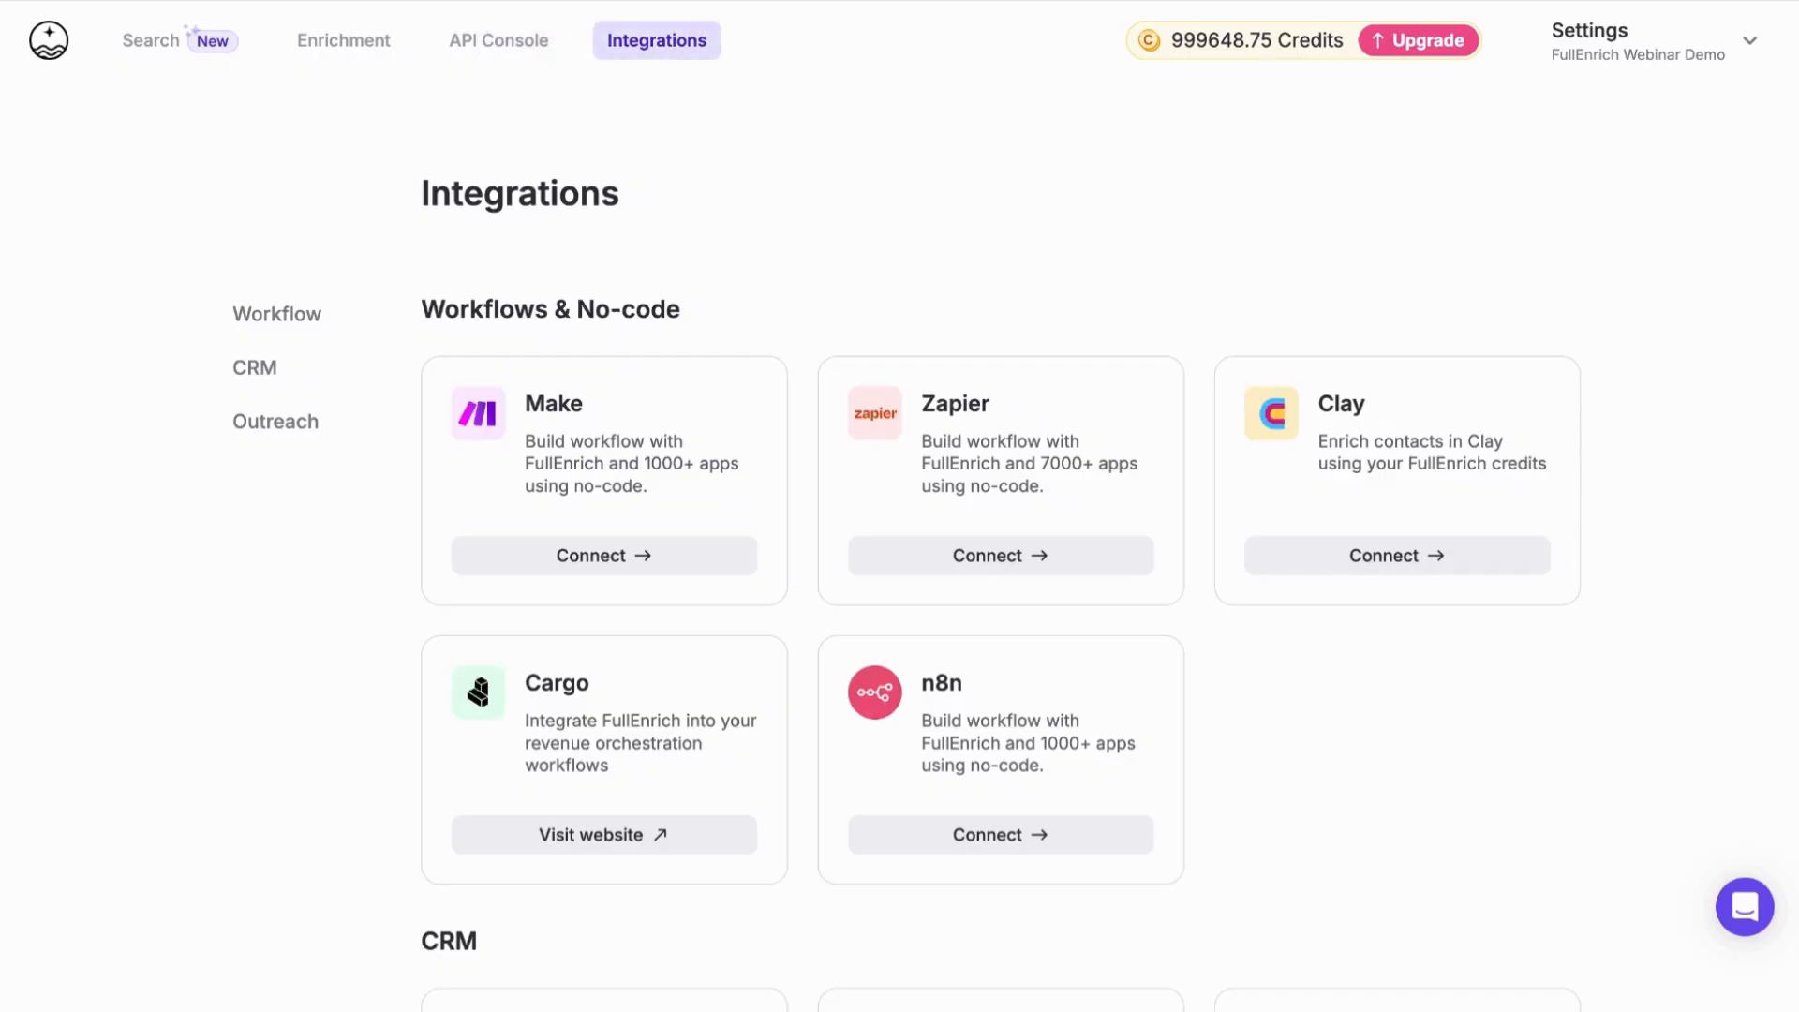
scroll(741, 531, down, 5)
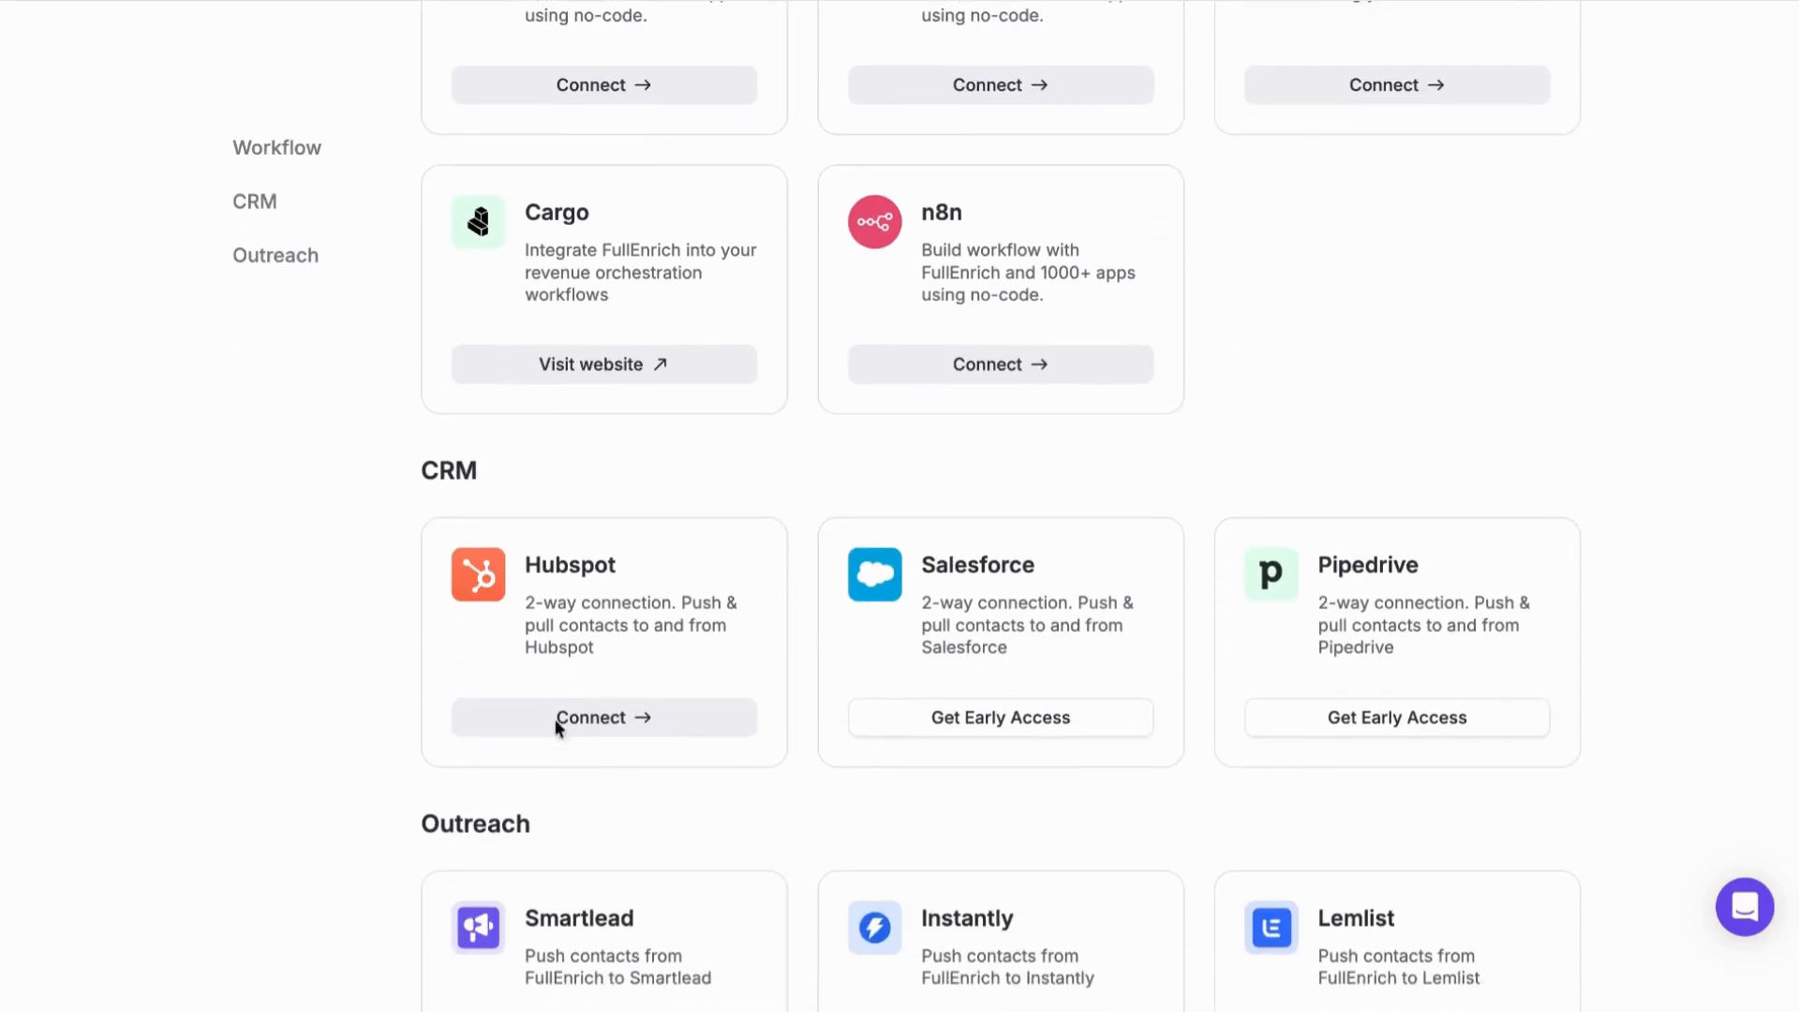
scroll(723, 637, up, 1)
scroll(723, 637, down, 1)
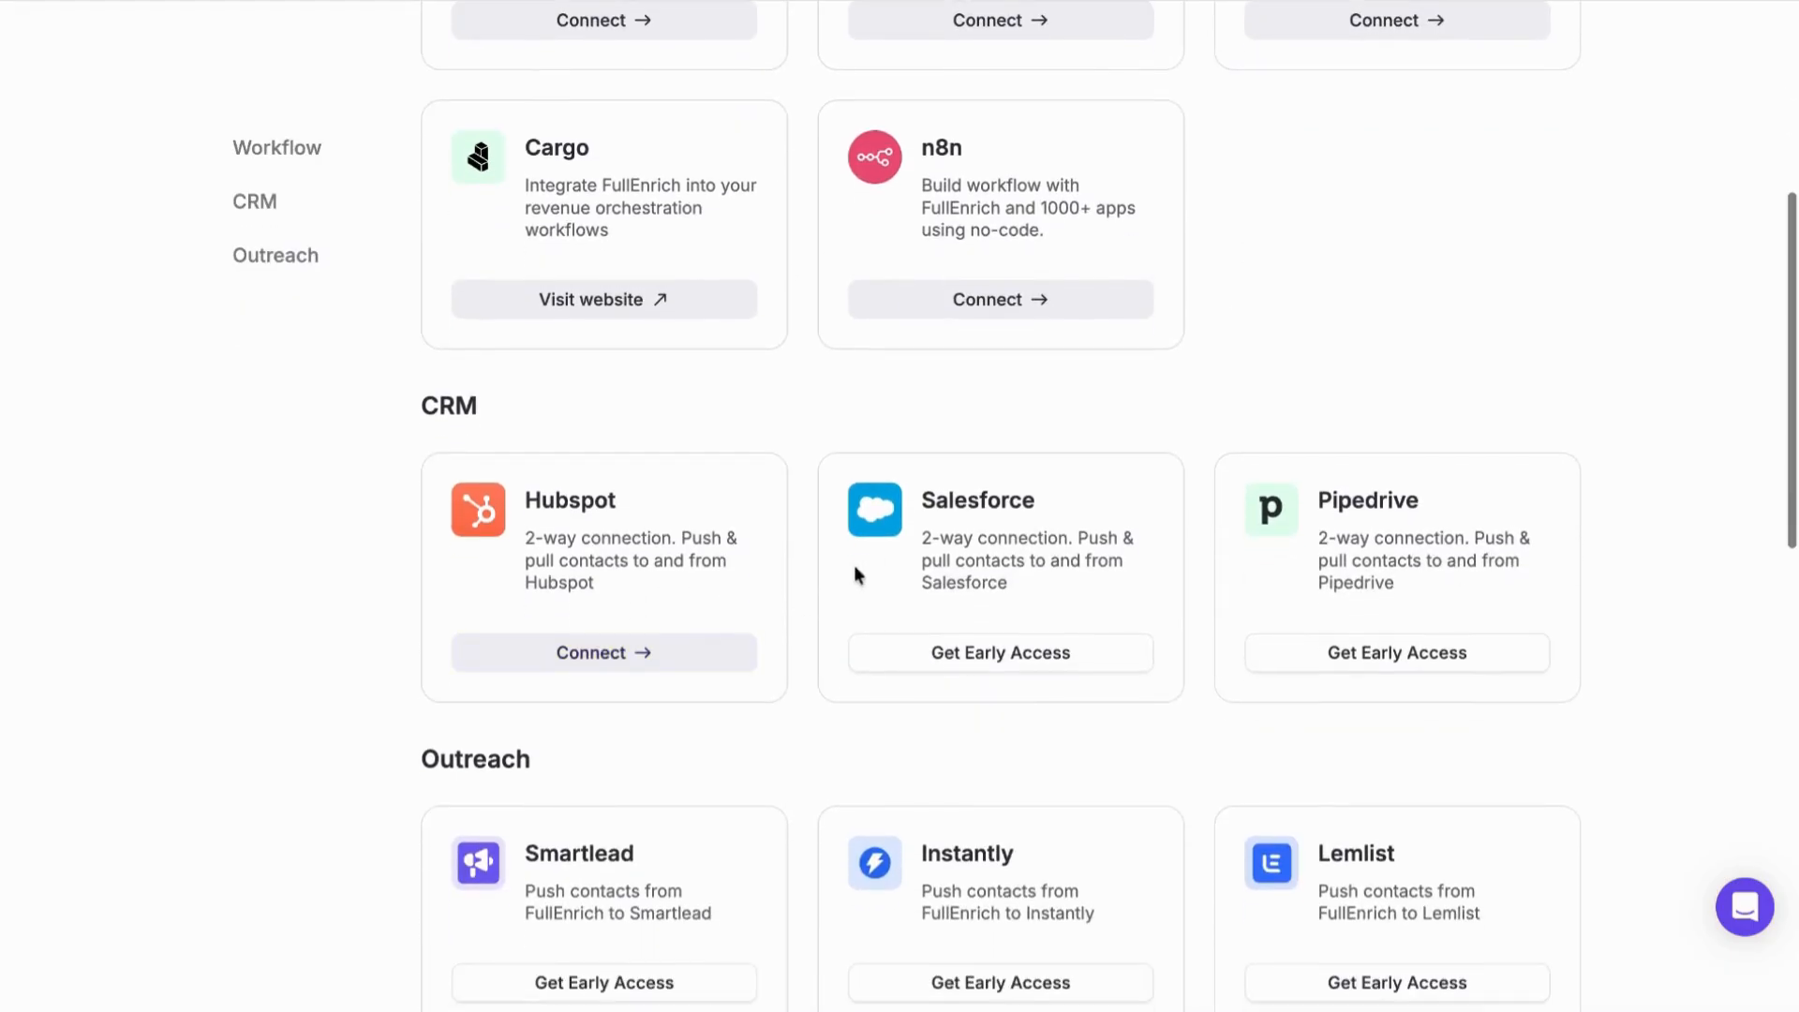
scroll(928, 525, down, 3)
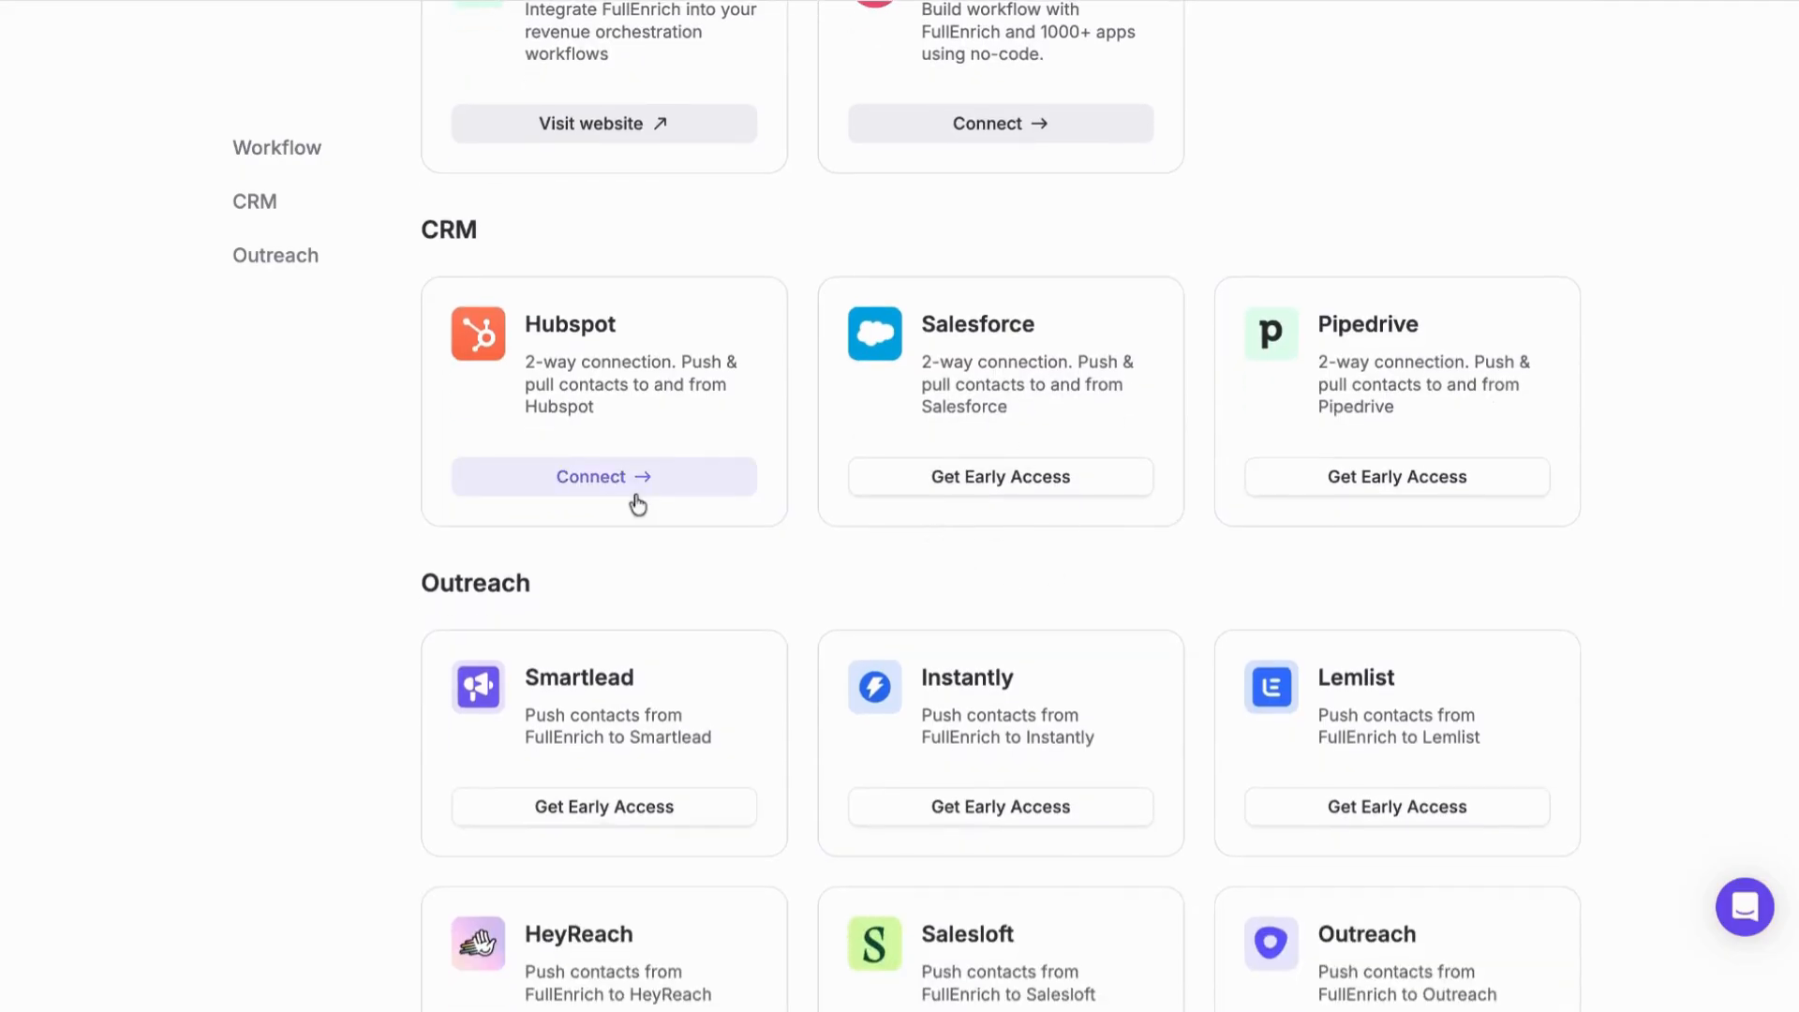
scroll(634, 504, down, 1)
scroll(634, 506, up, 7)
scroll(638, 504, up, 3)
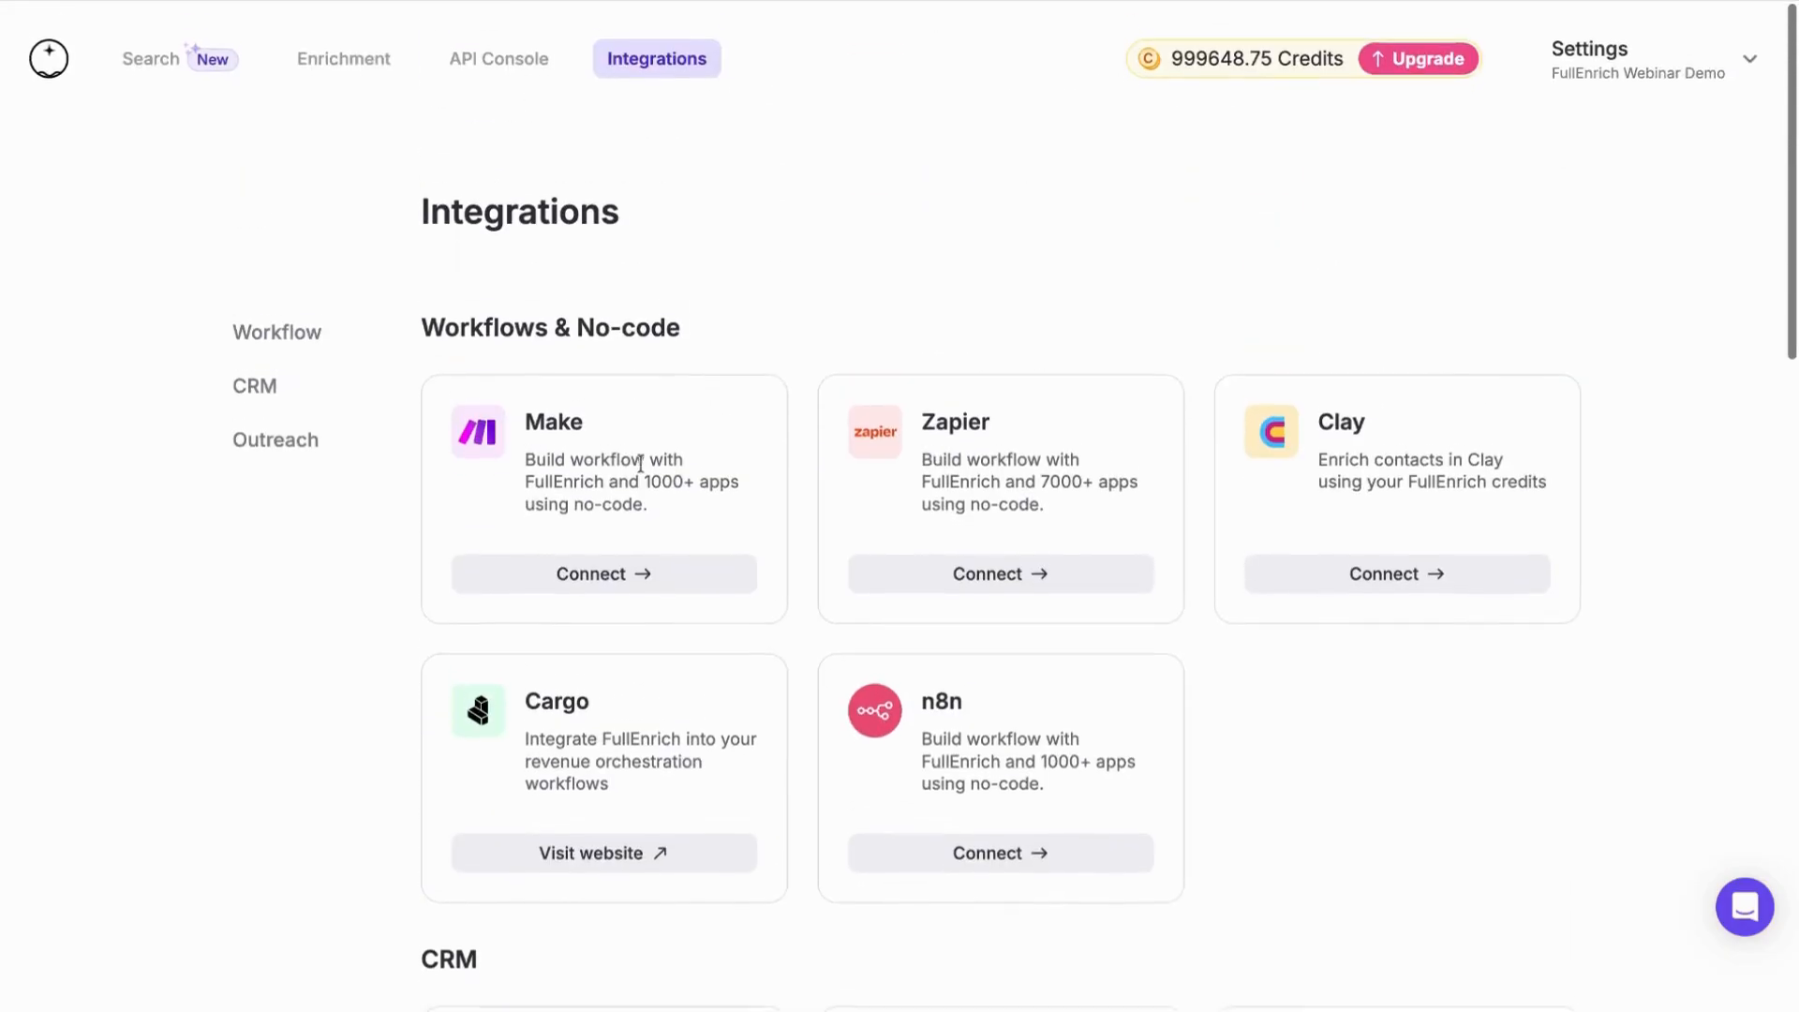
Open the search page and switch from people filters to company filters
click(145, 40)
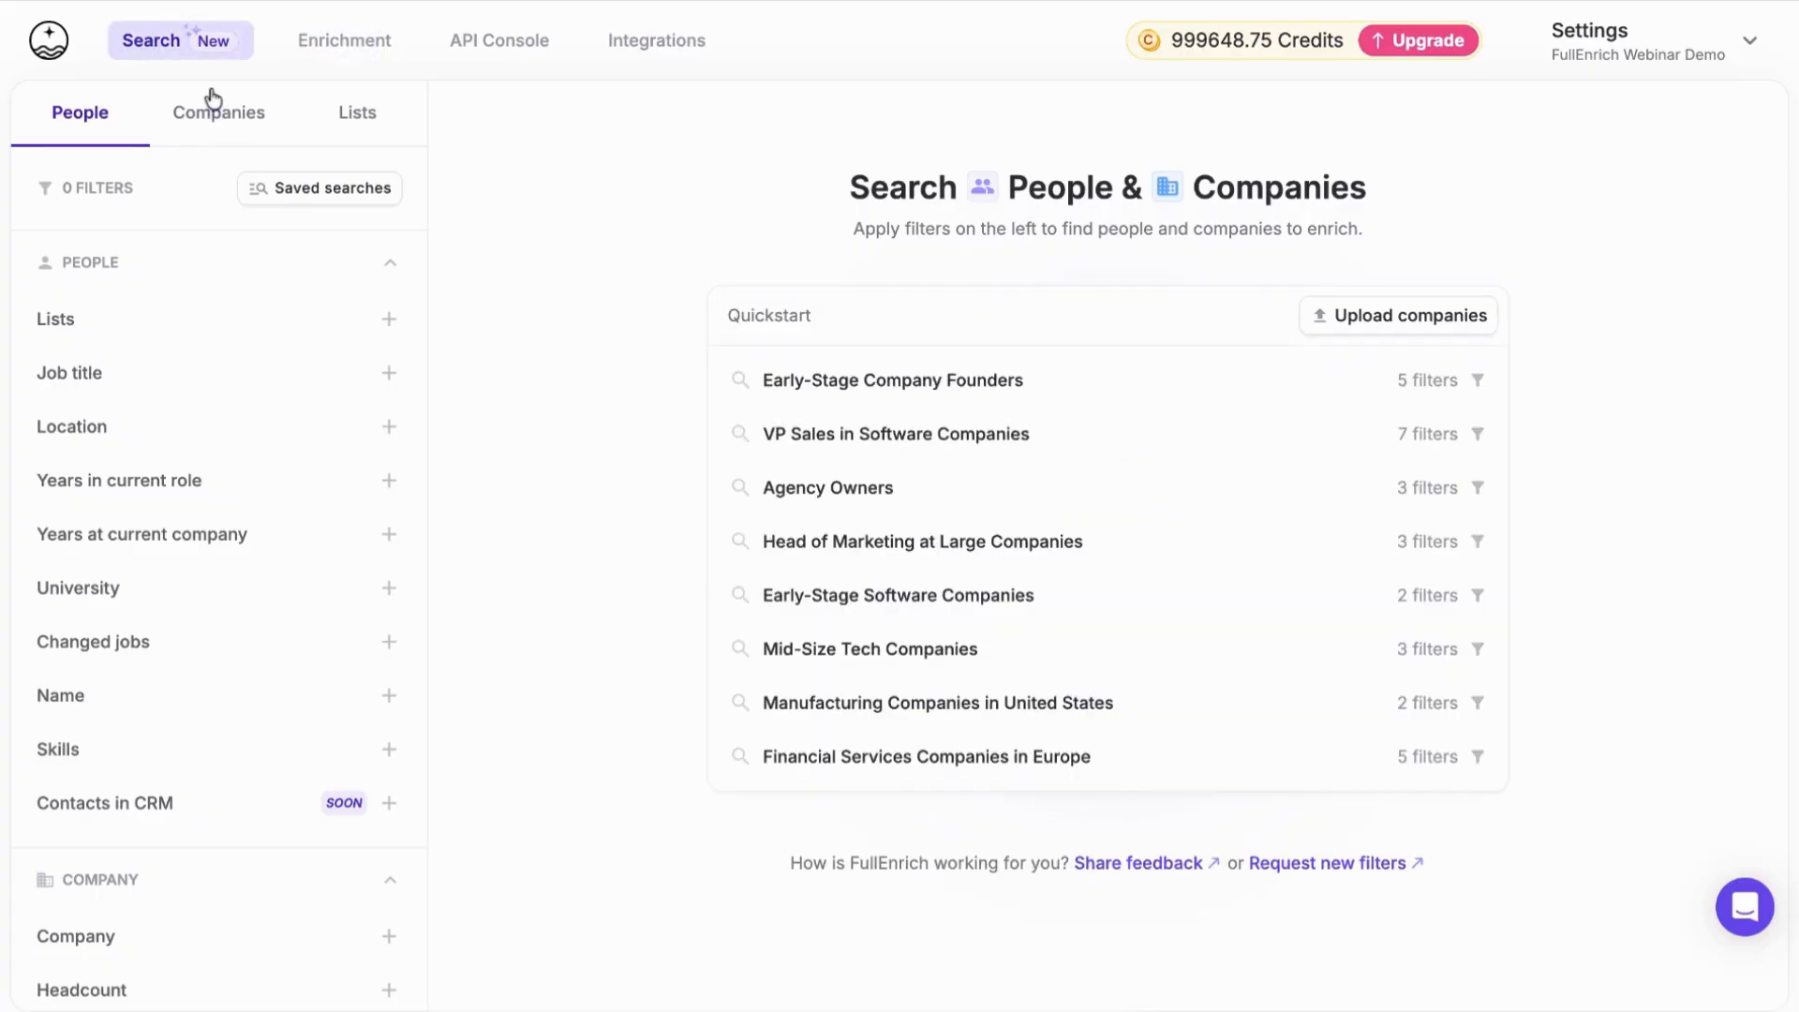
click(207, 119)
click(82, 114)
click(207, 121)
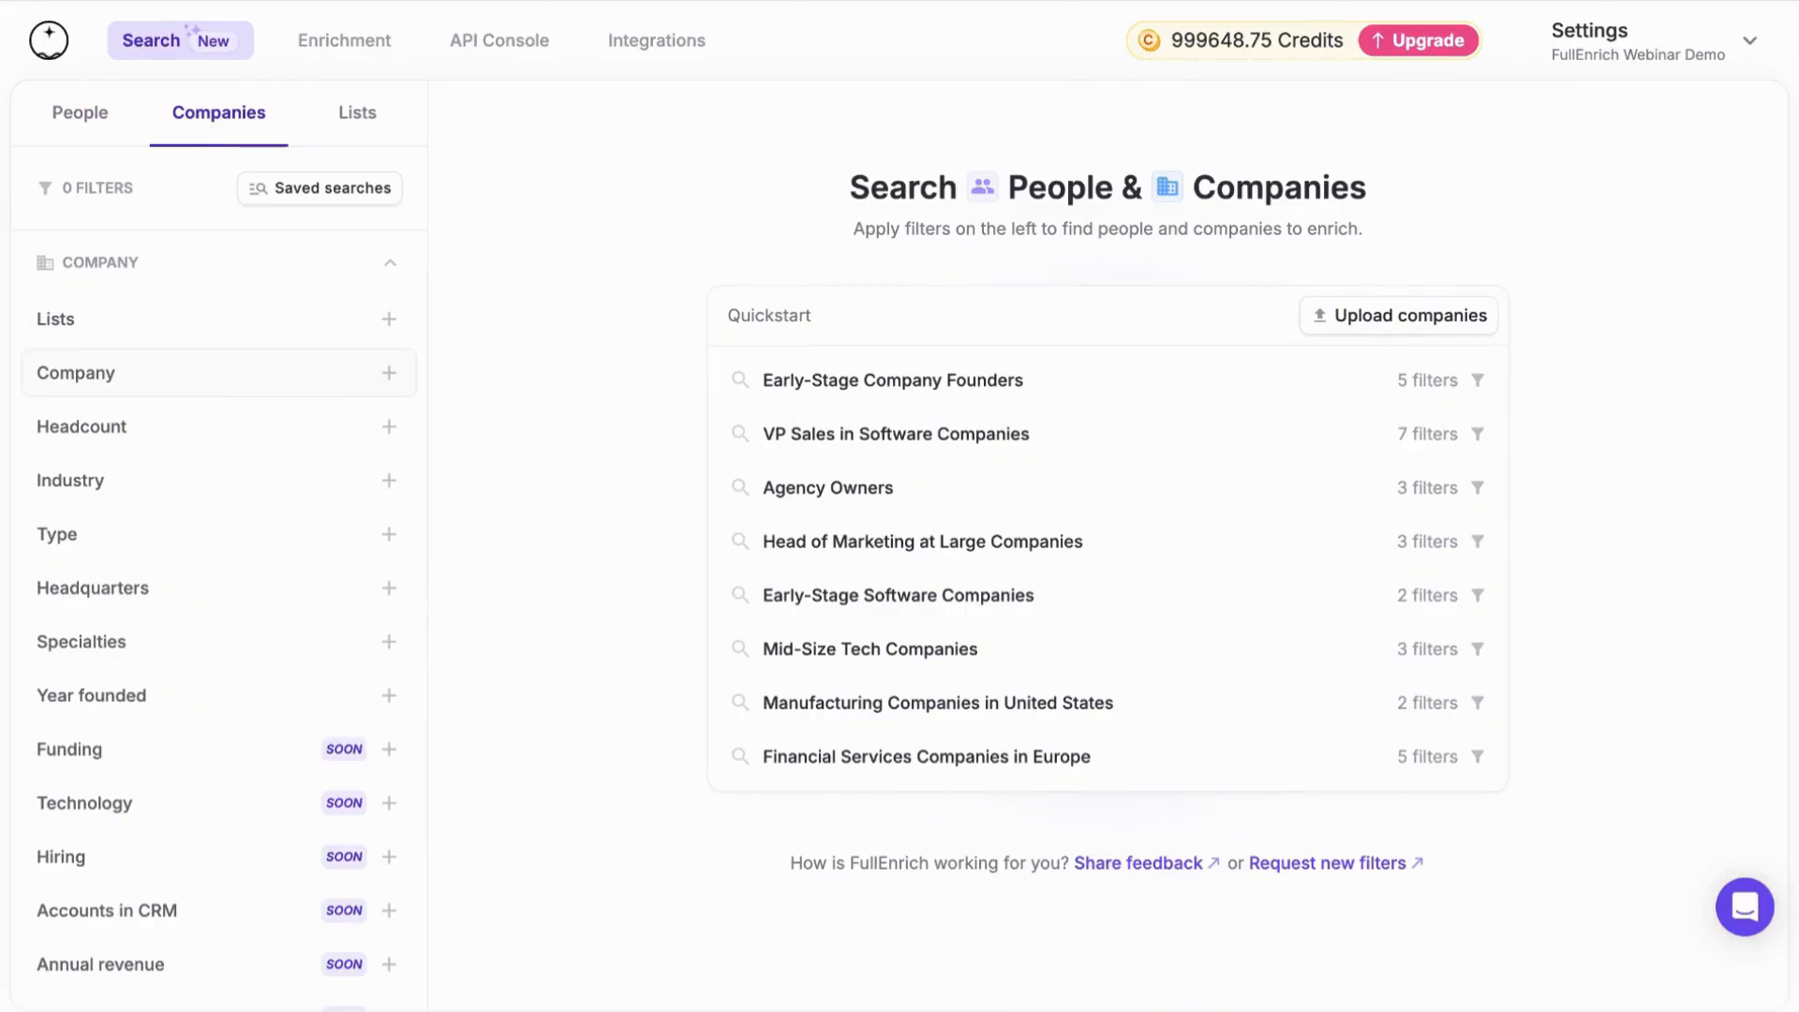
Expand the Company filter and view its file upload and manual paste options for adding companies
click(389, 373)
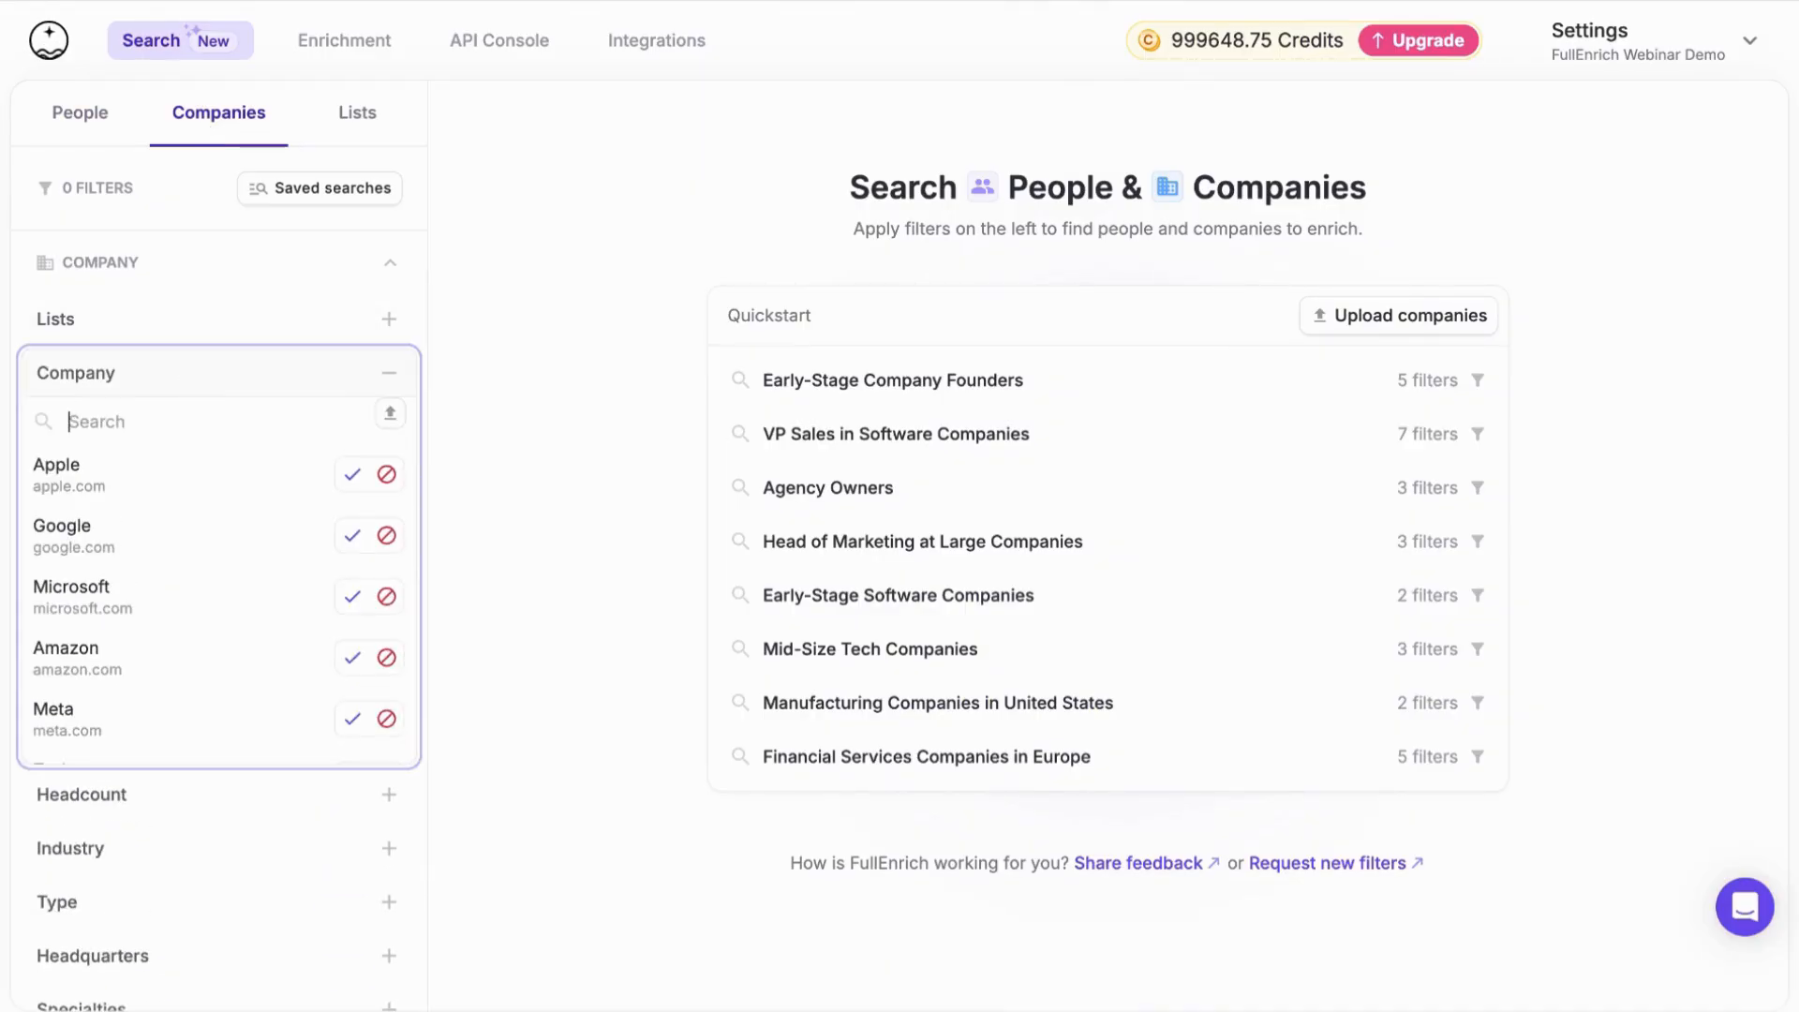
click(392, 418)
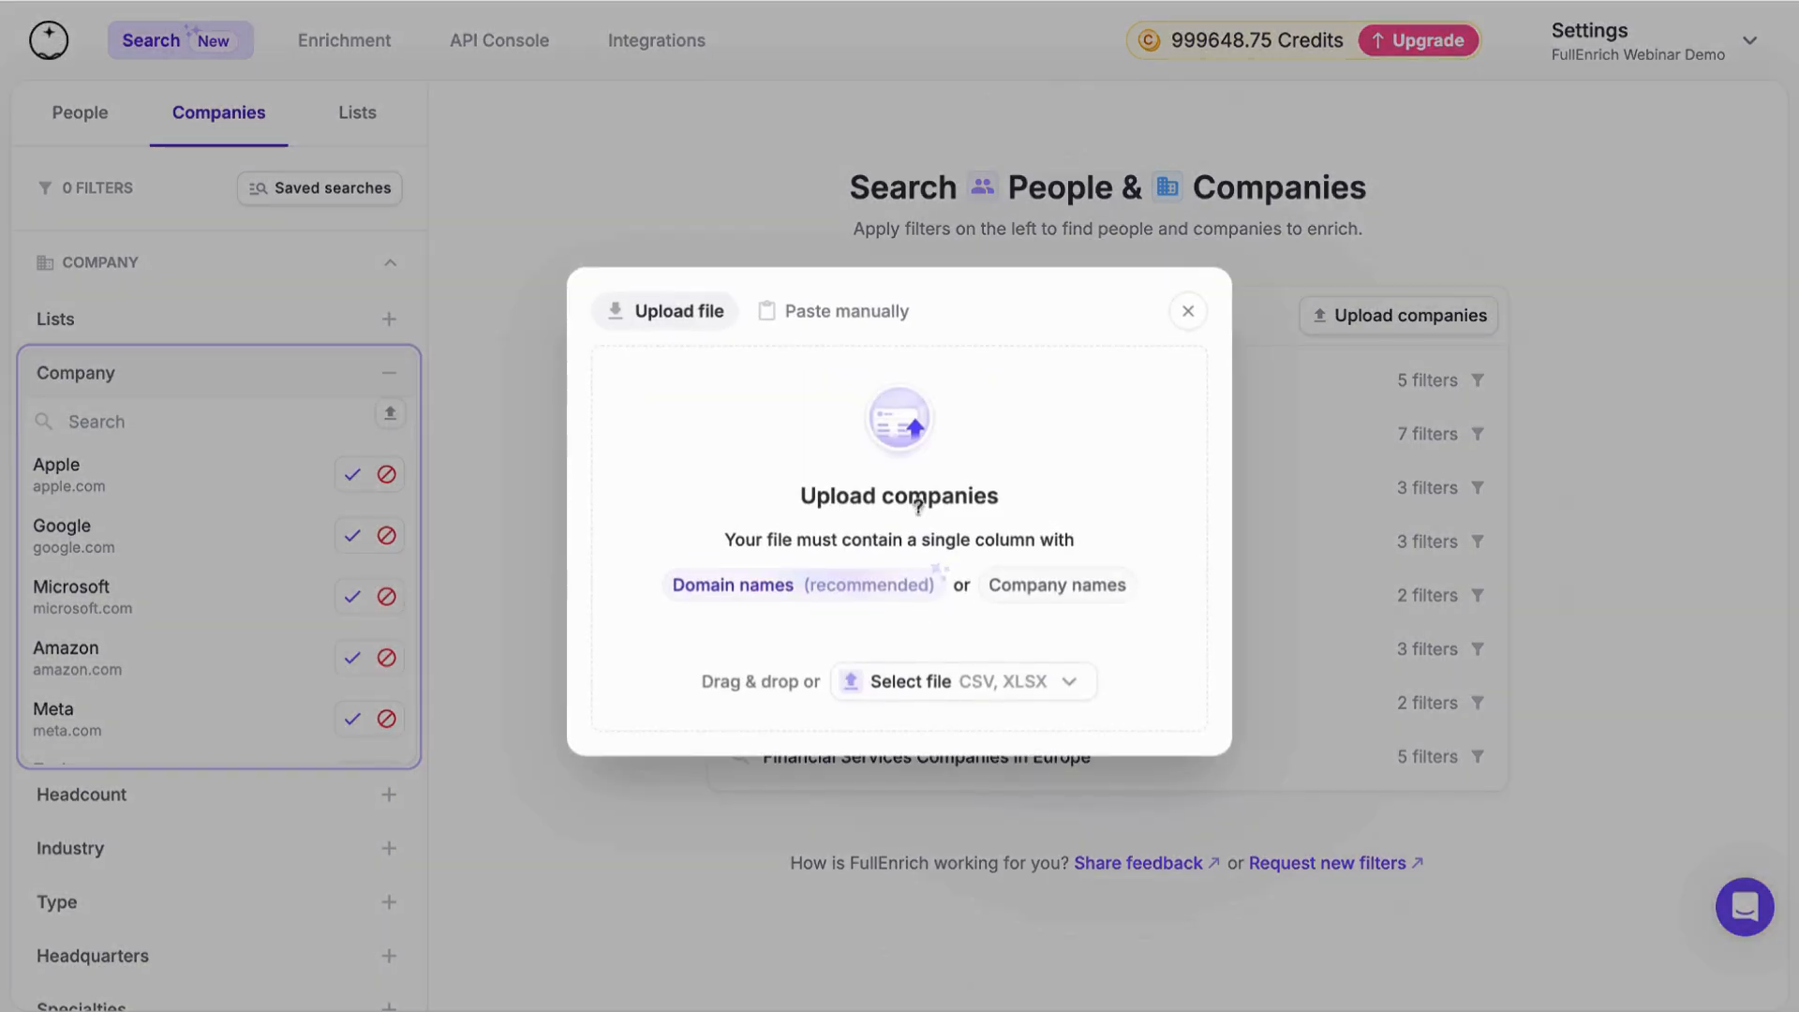
click(844, 319)
click(695, 320)
click(1187, 313)
Filter the company search by the domain fullenrich.com
text(fullenrihc.)
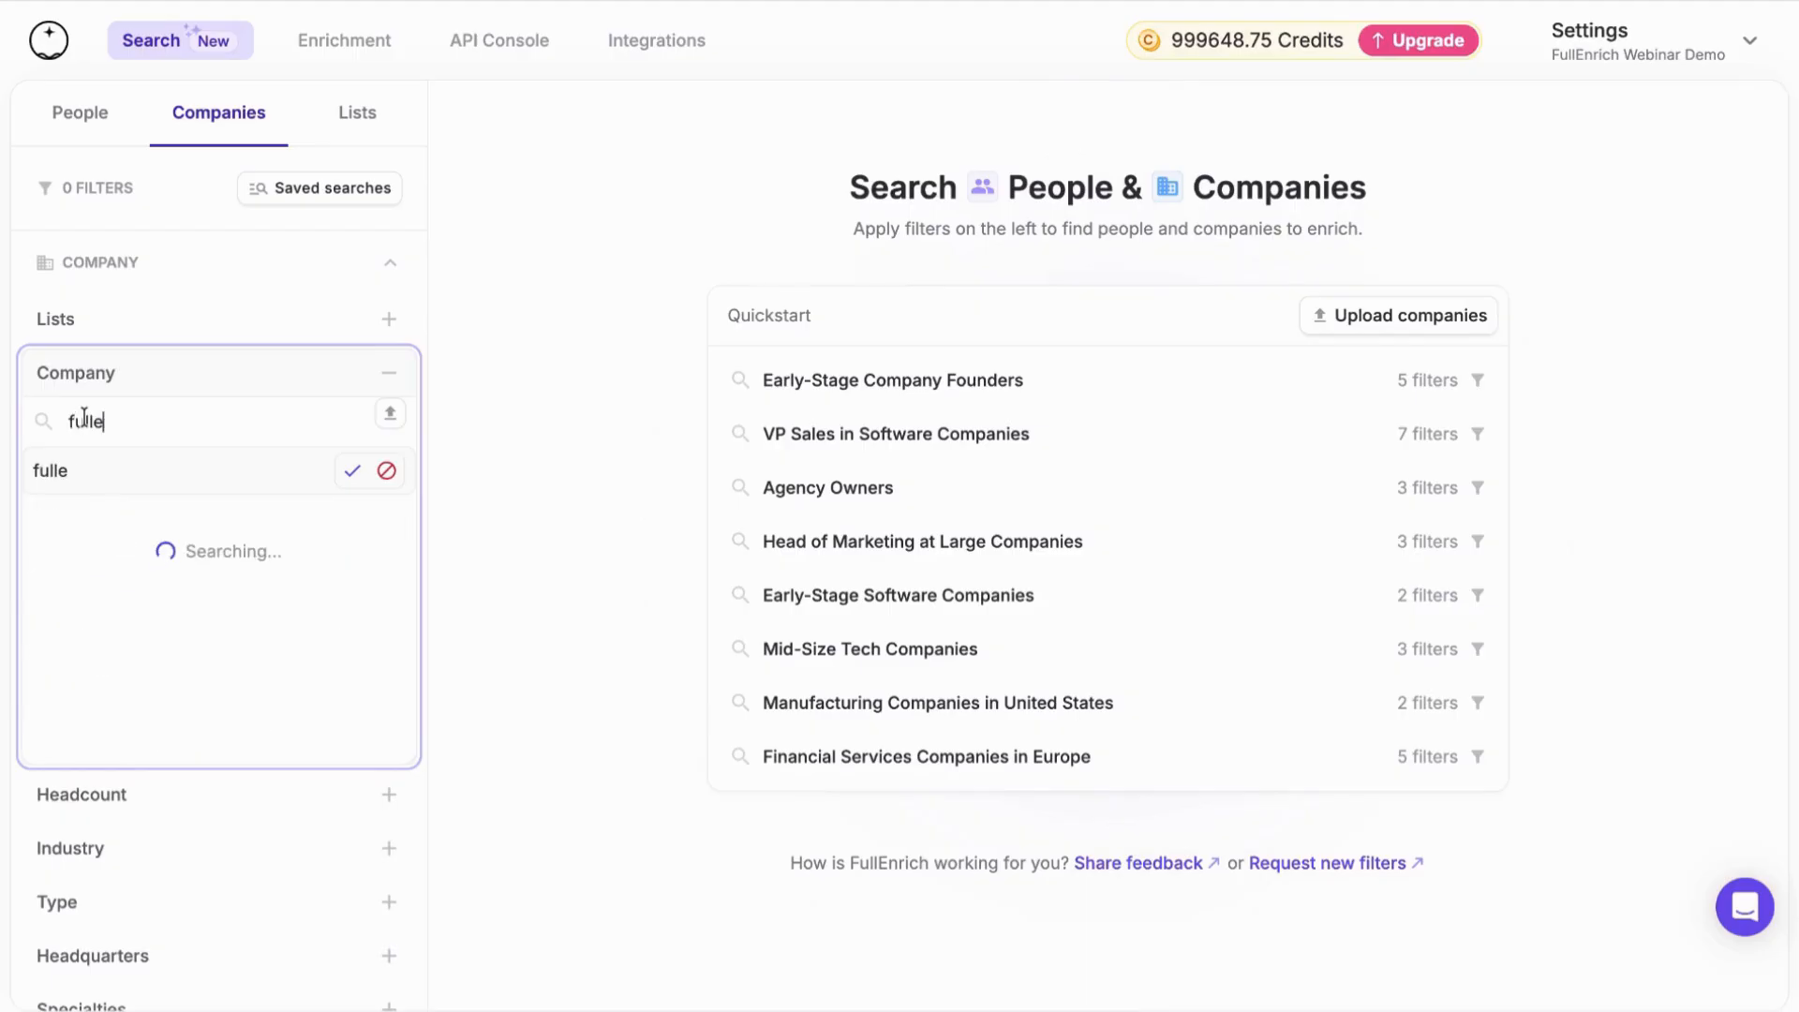
key(BackSpace)
key(BackSpace)
key(BackSpace)
text(ch.com)
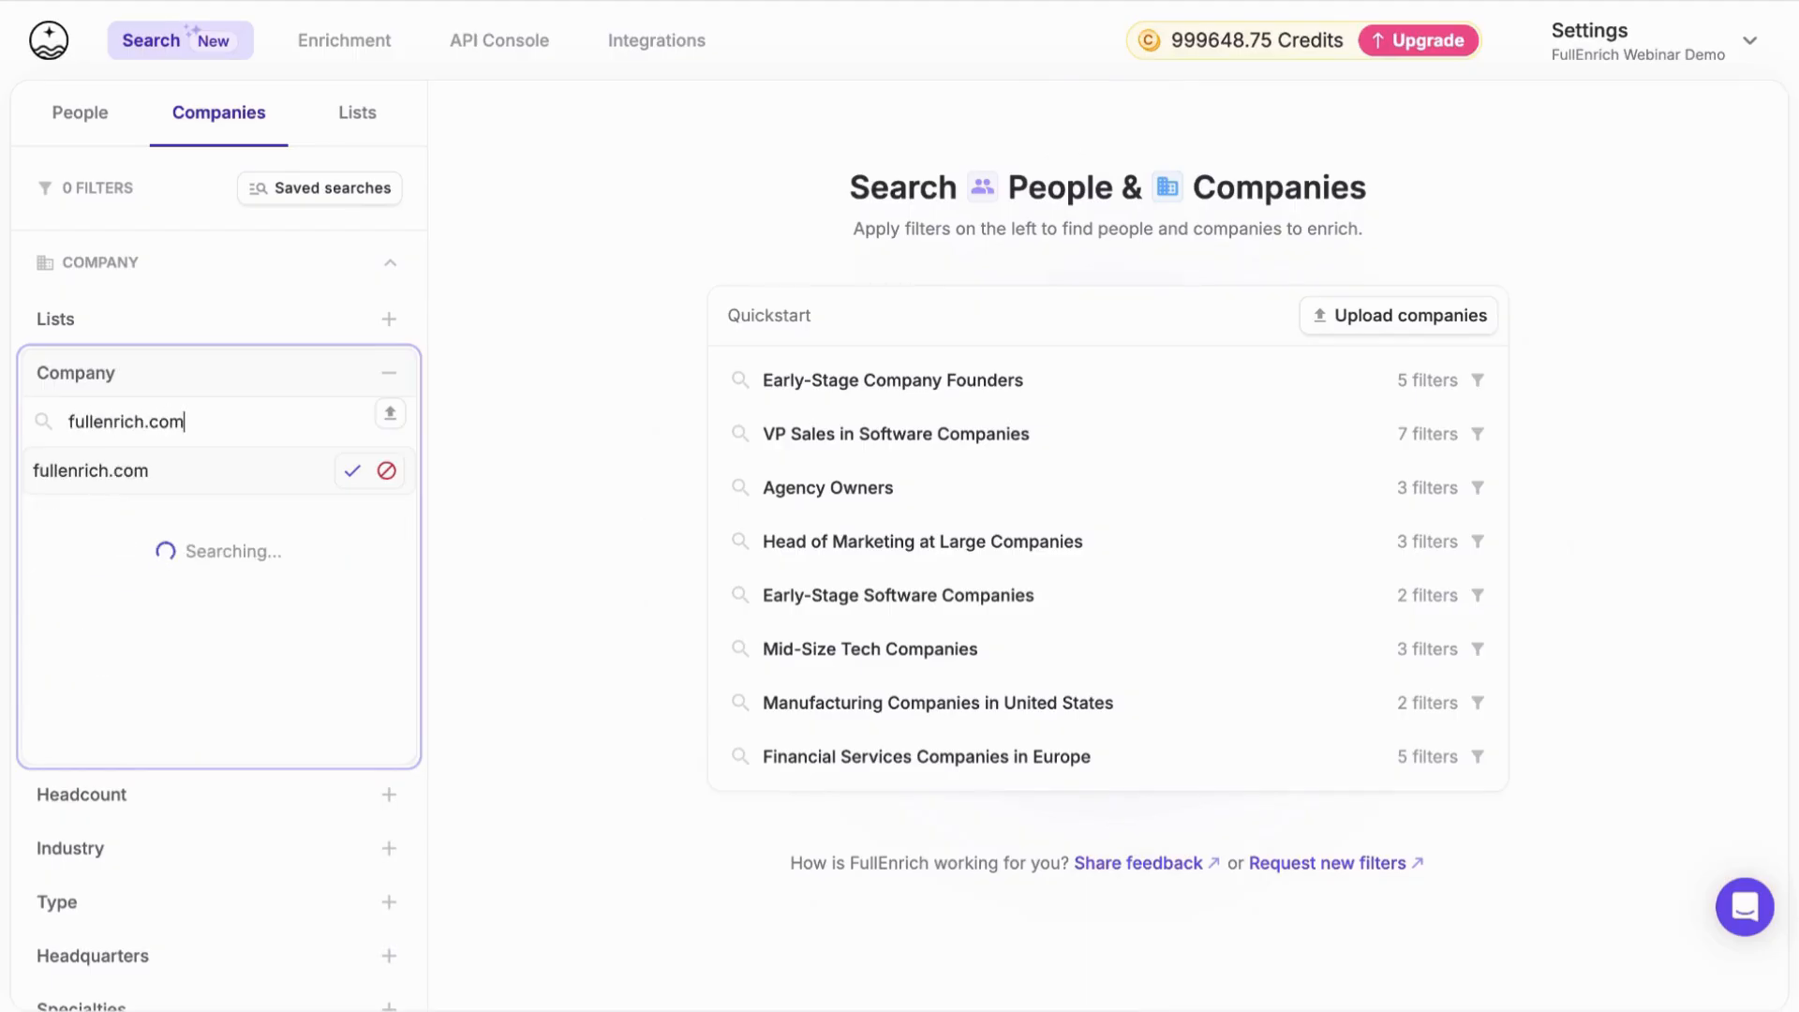
key(Return)
click(165, 384)
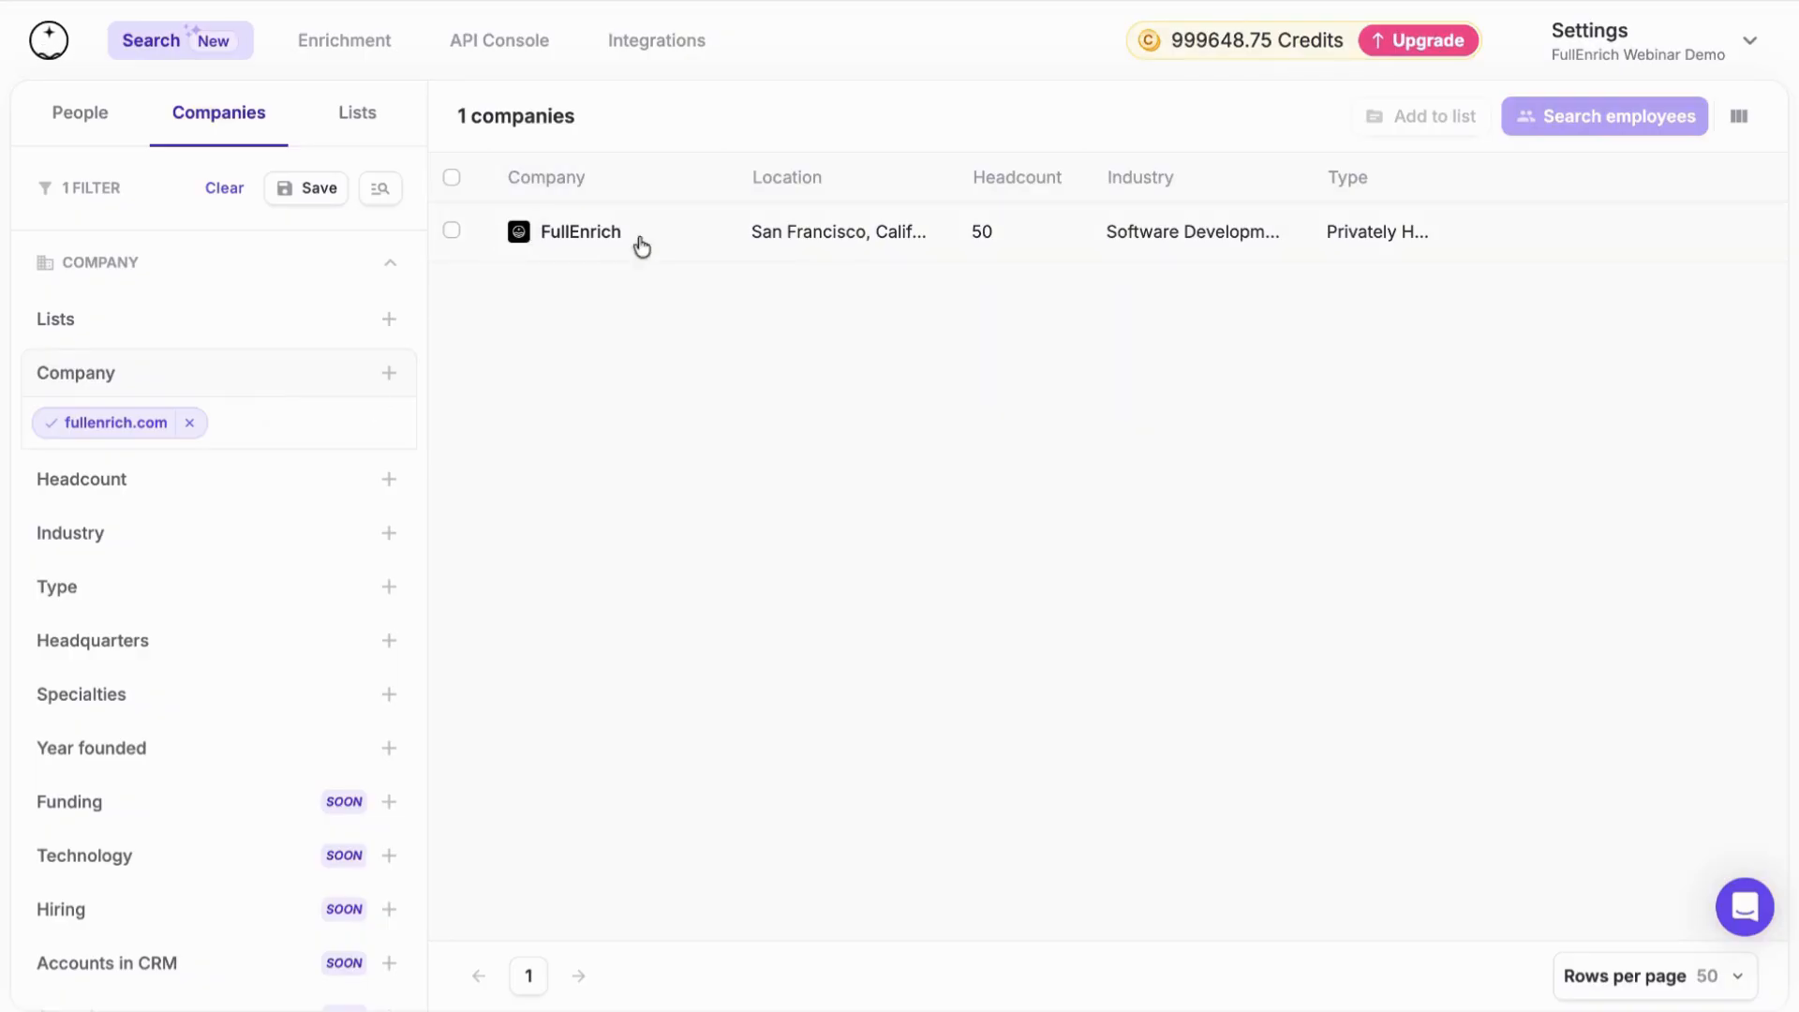
Open the FullEnrich company profile, expand its full description and examine the company details
click(803, 255)
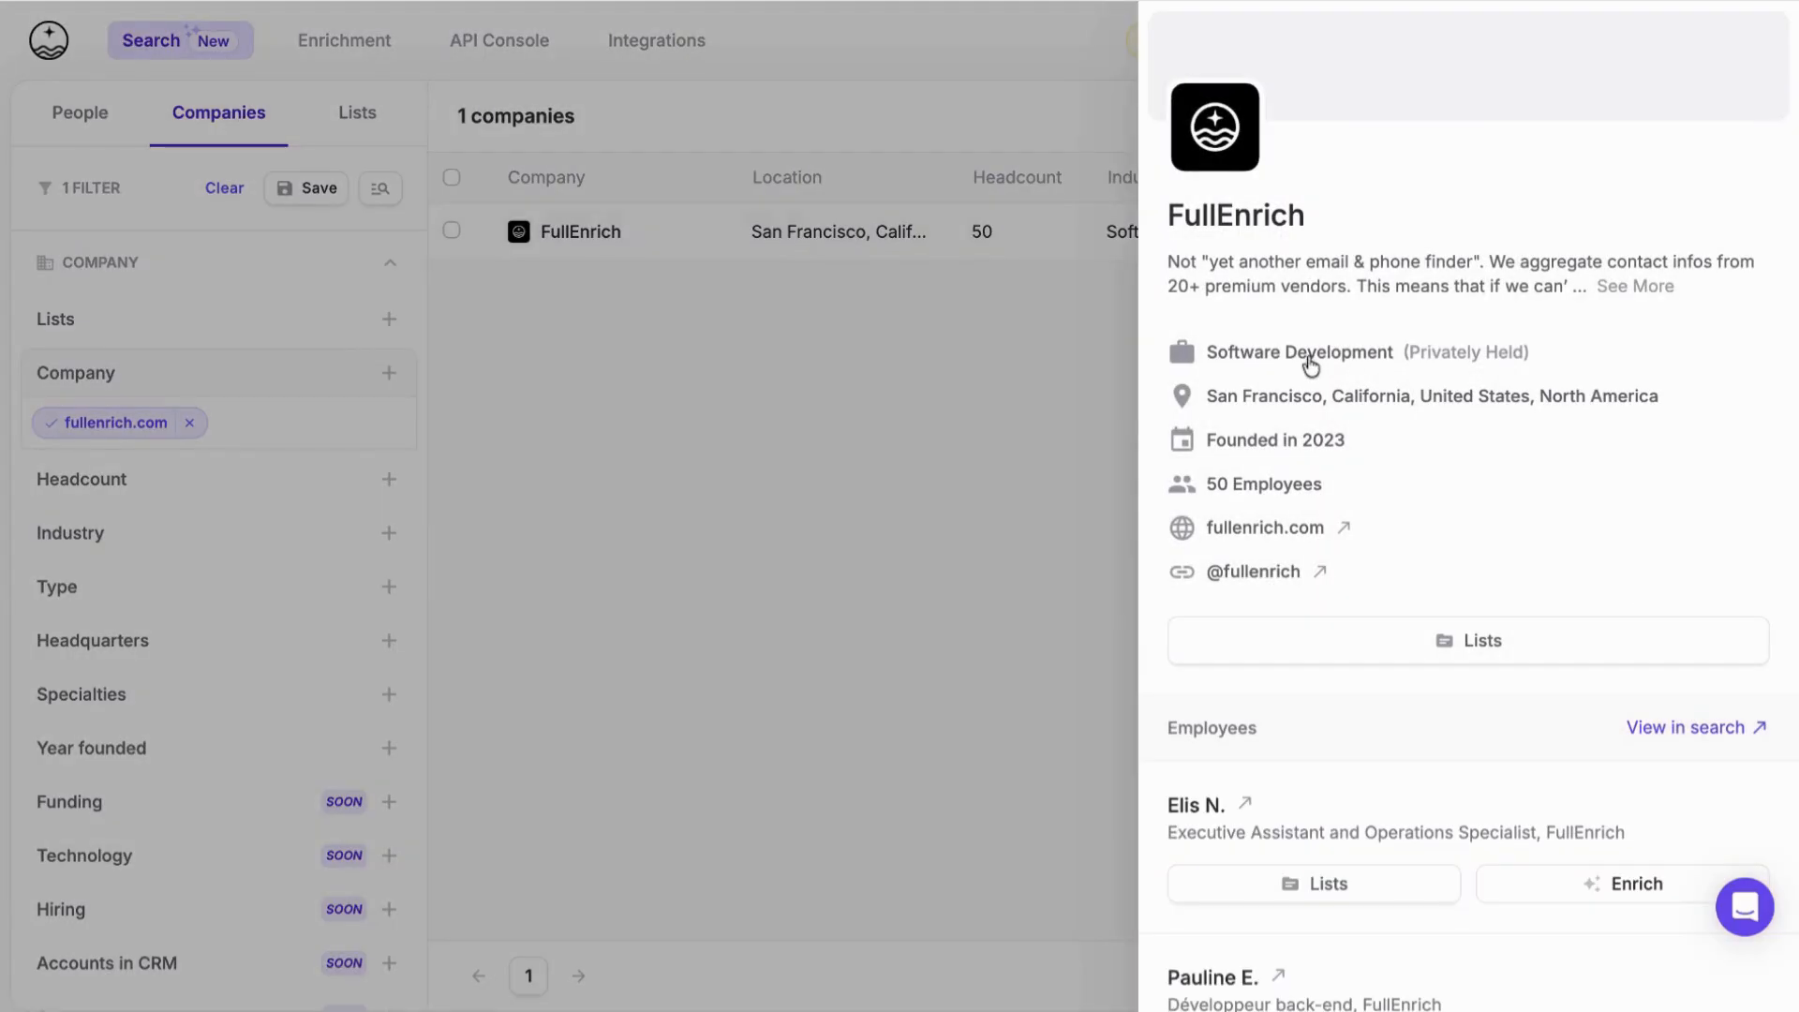
click(1615, 285)
scroll(1546, 349, down, 1)
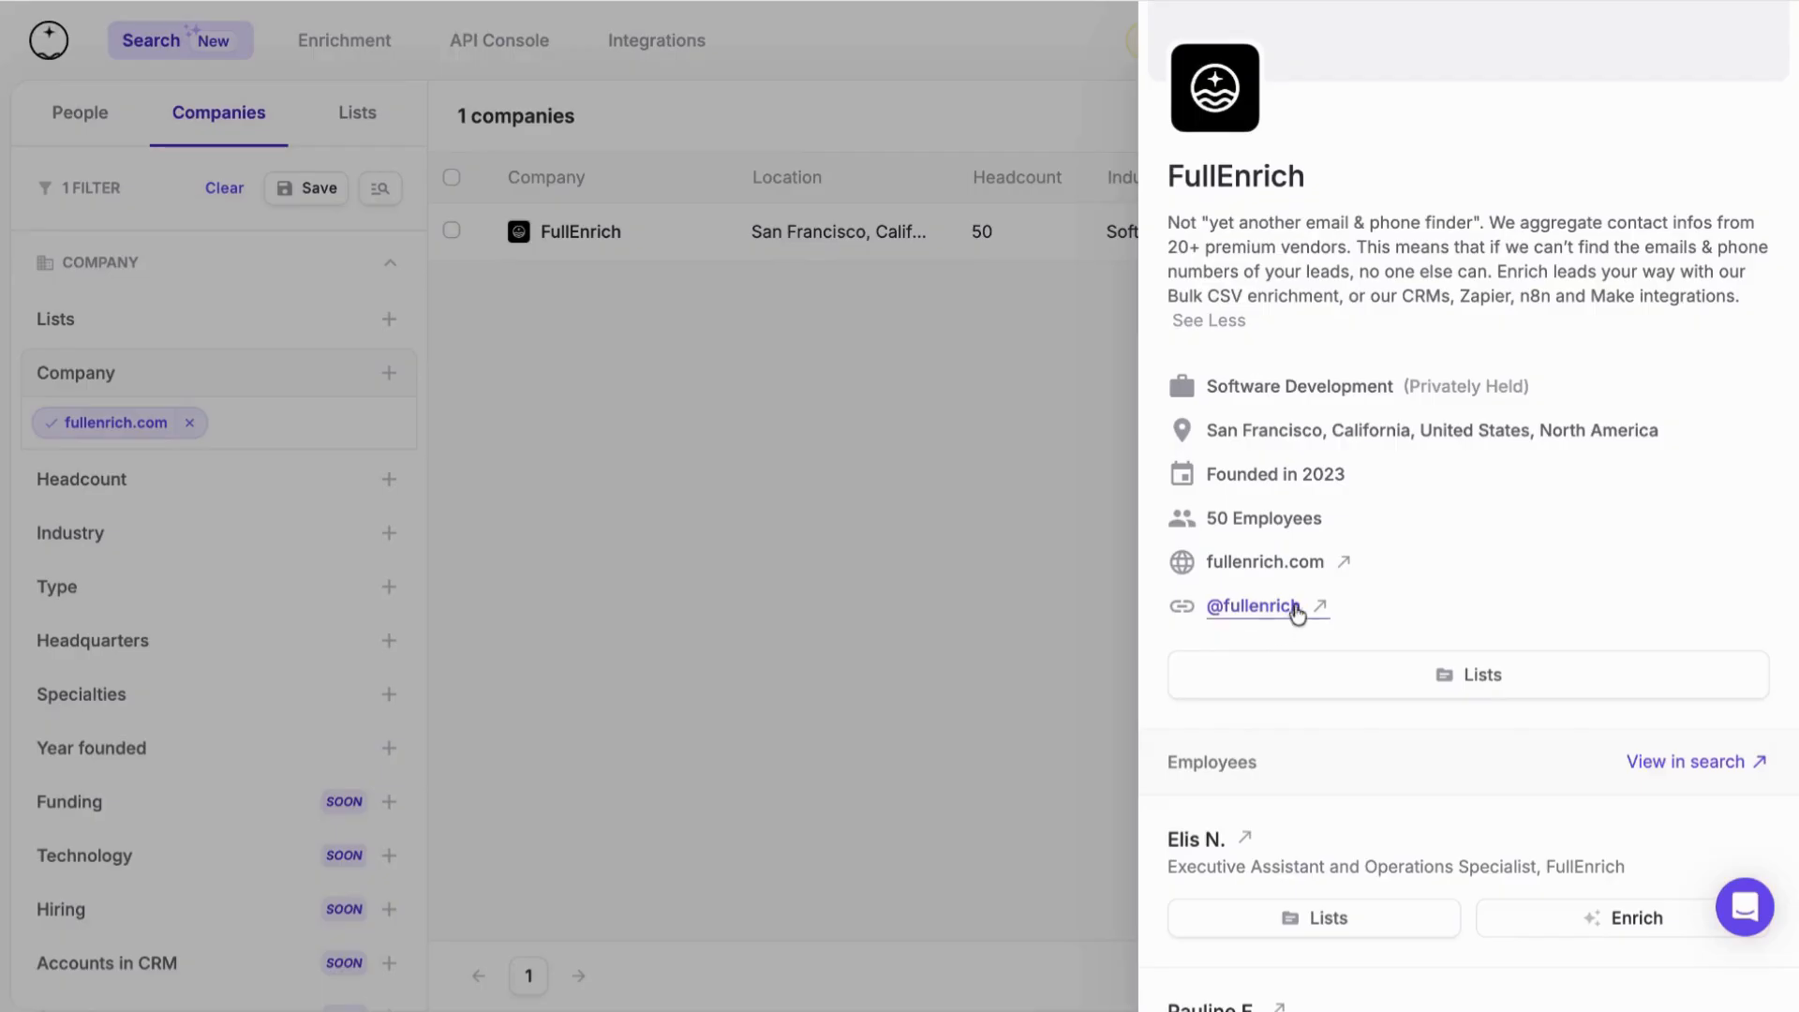
Examine the employees listed in the FullEnrich company profile, then close the profile
scroll(1276, 614, down, 7)
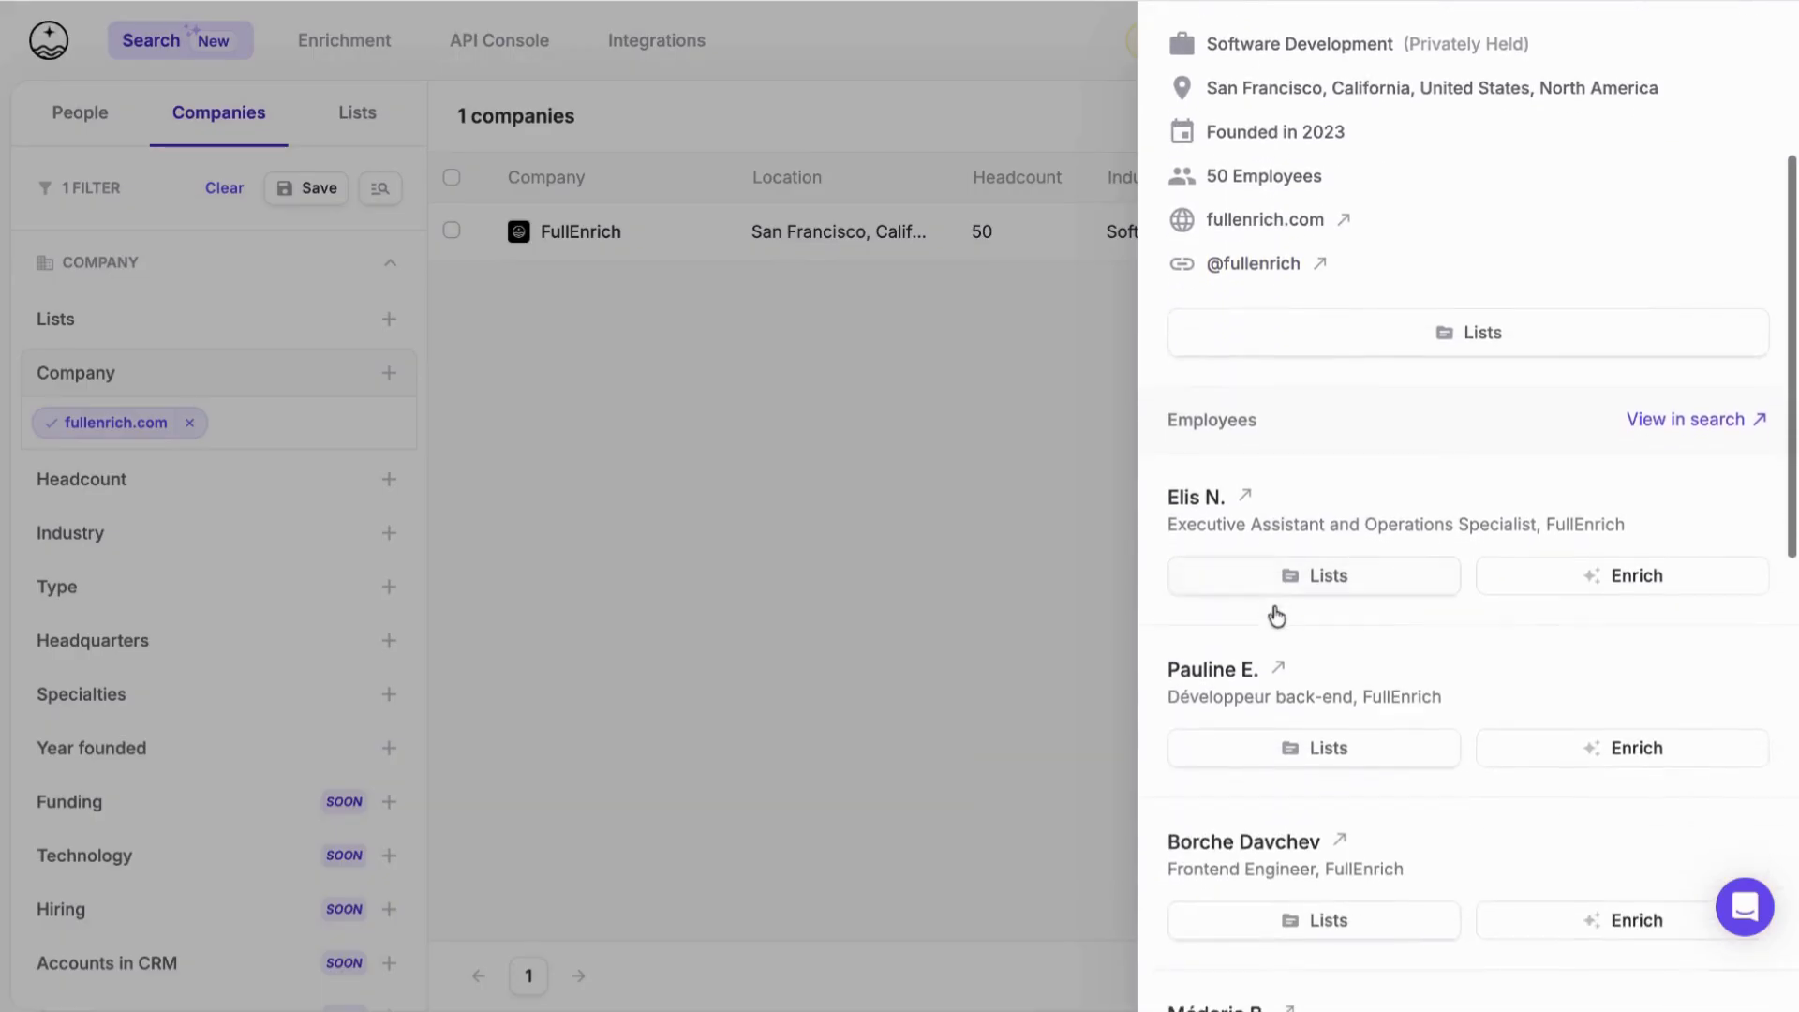
scroll(1277, 614, down, 6)
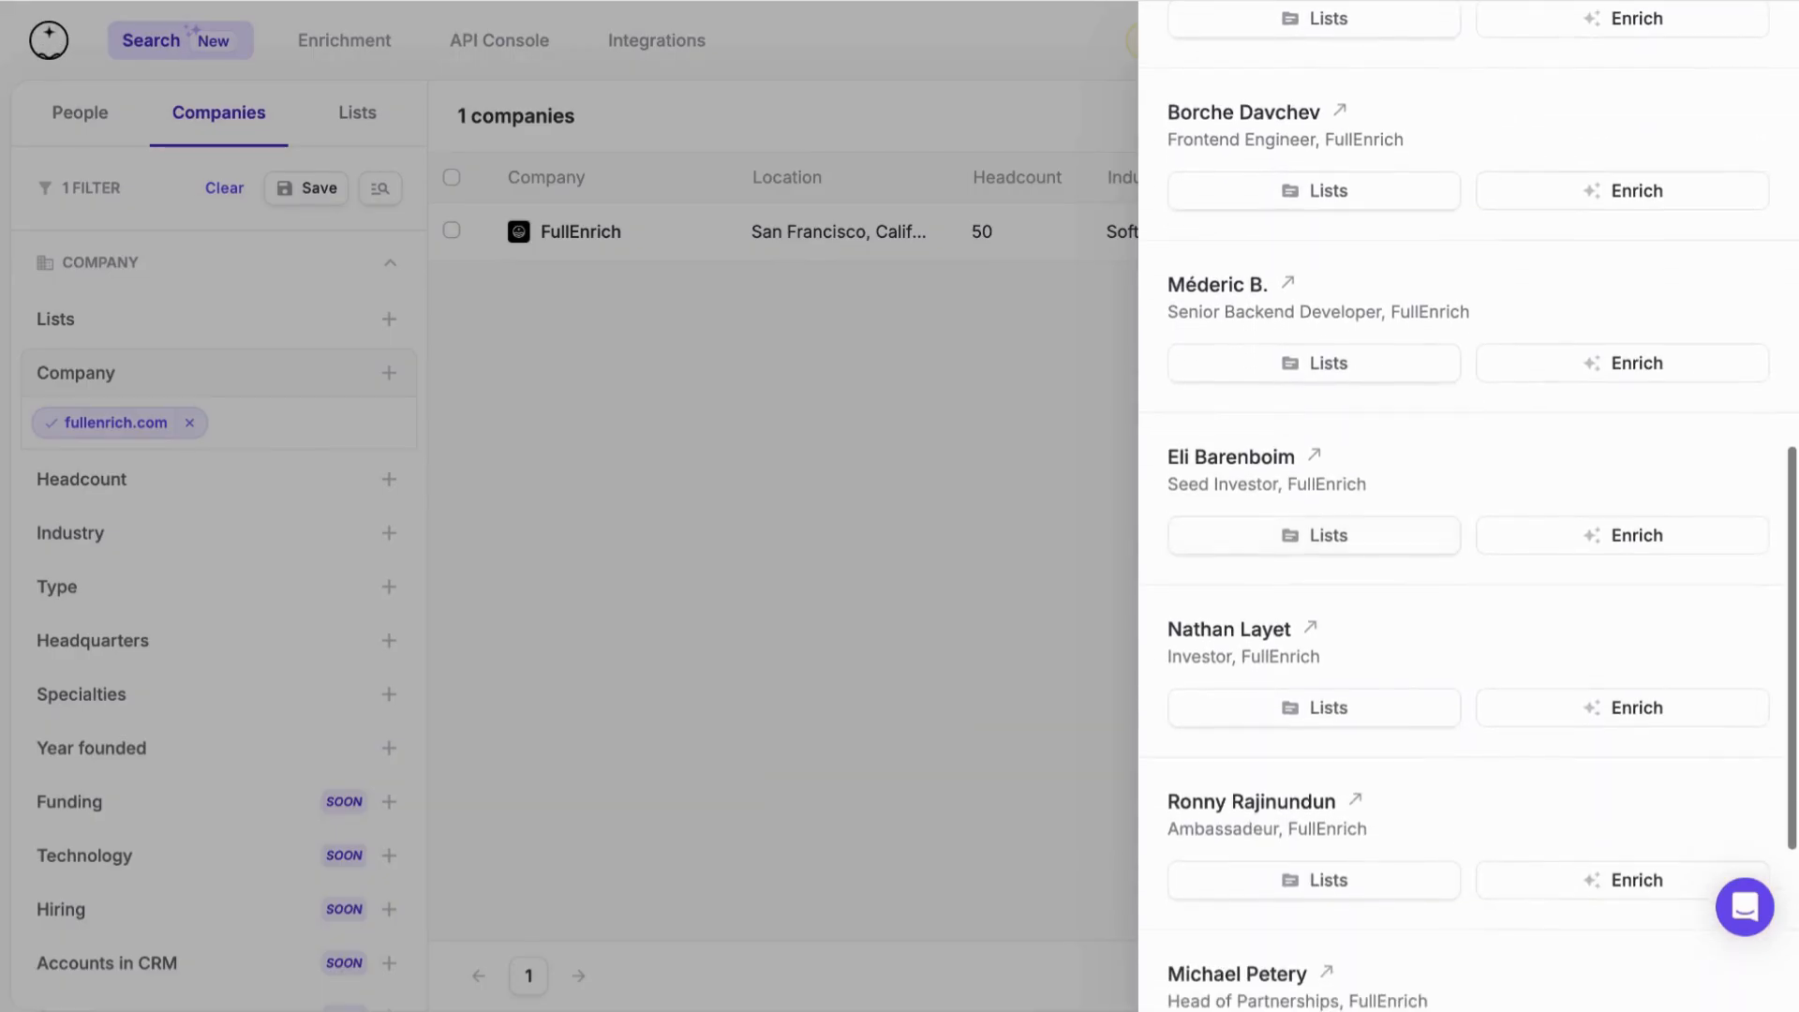
scroll(1276, 614, down, 3)
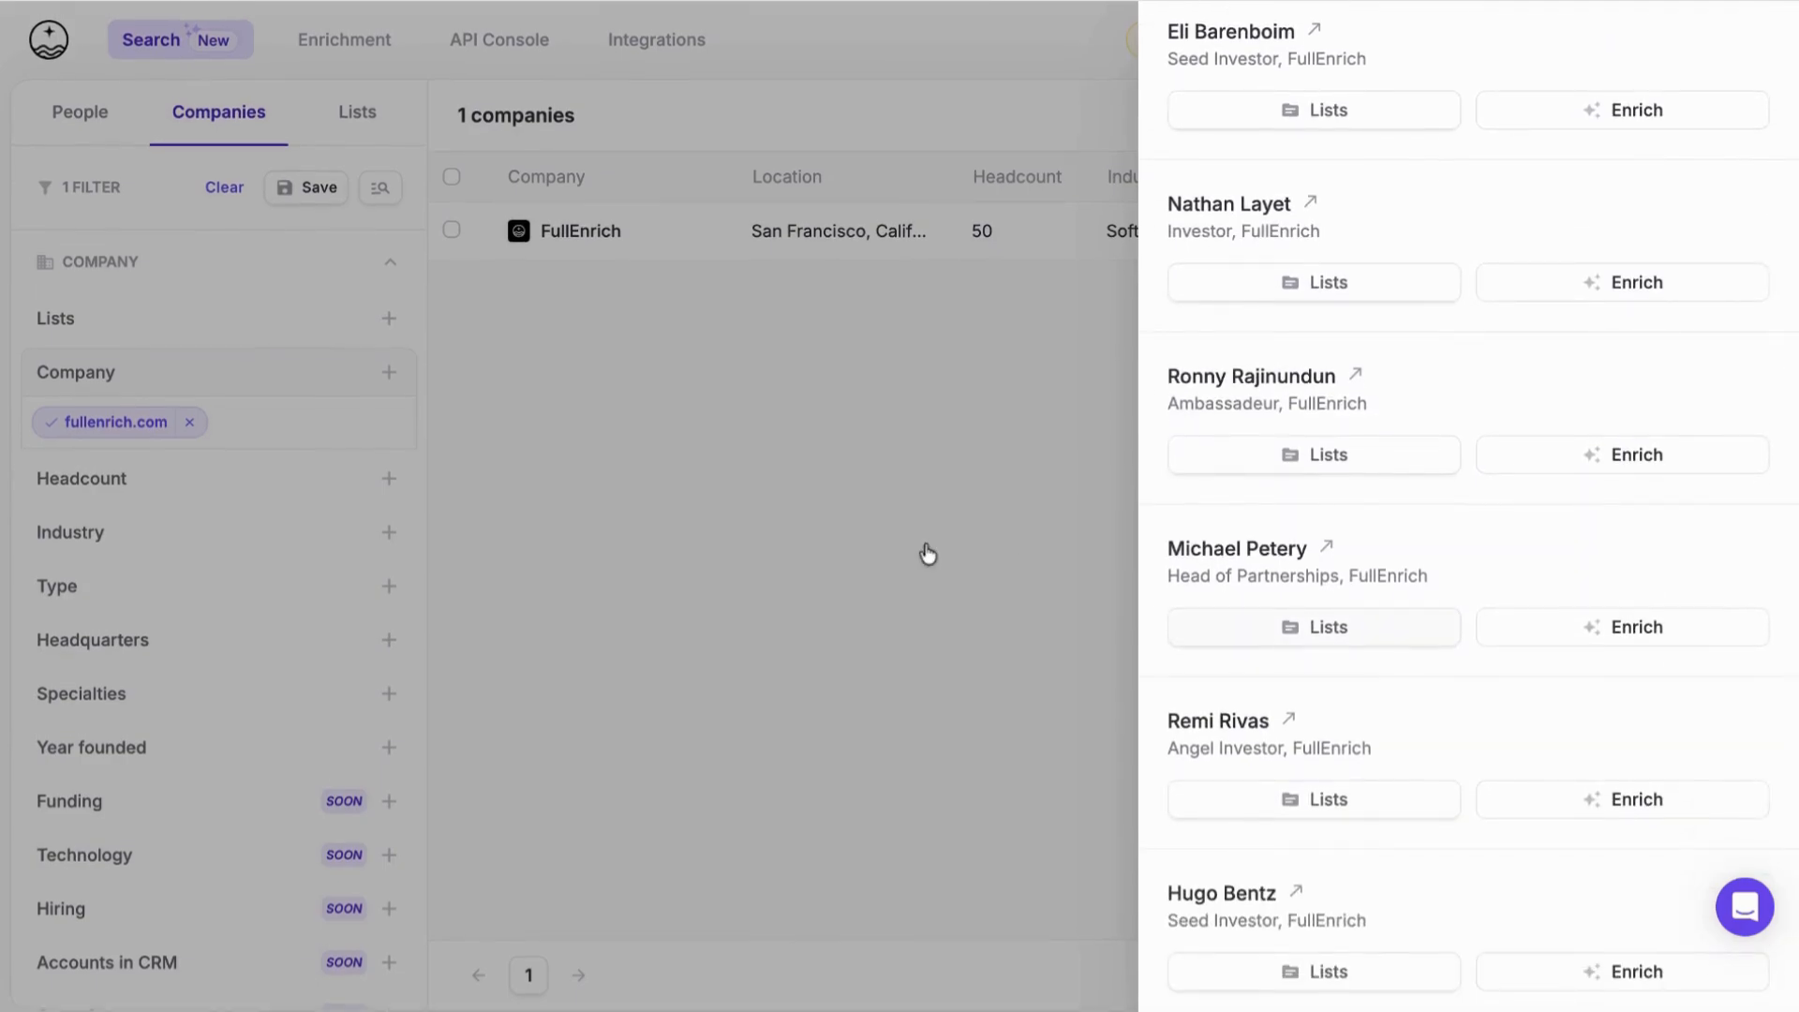
click(701, 576)
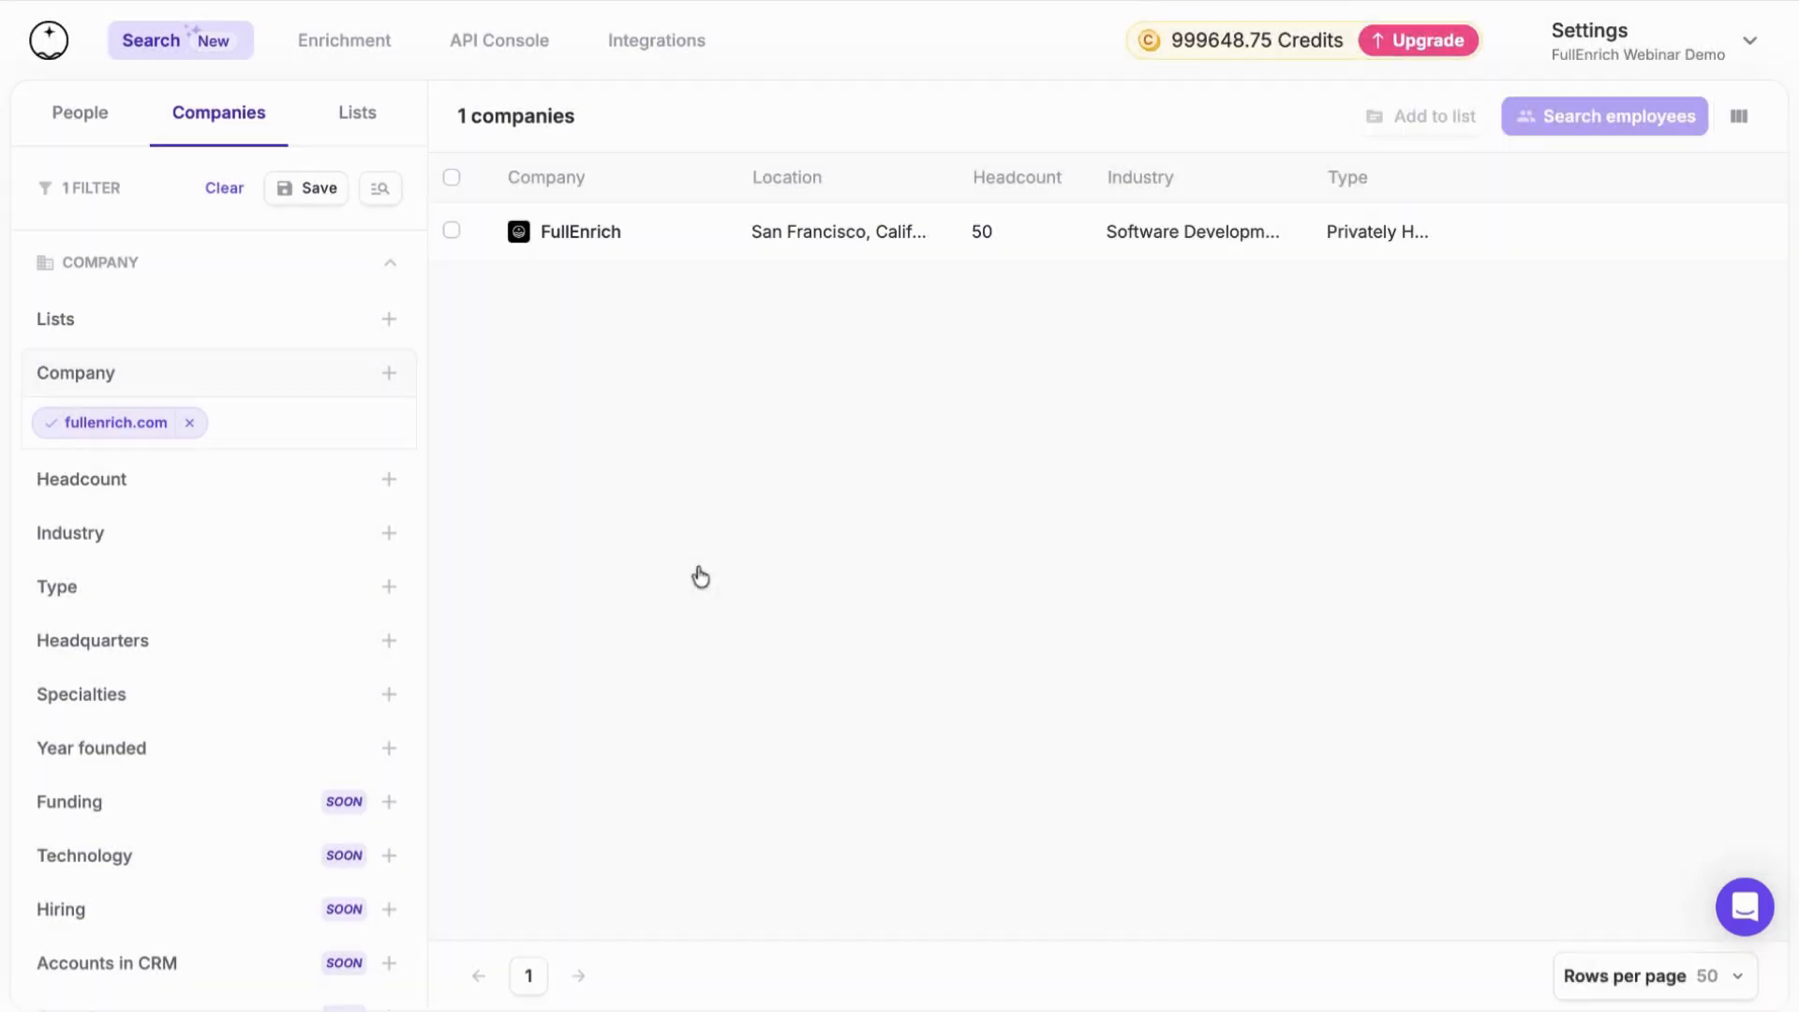
Select all companies in the search and search for their employees
click(453, 180)
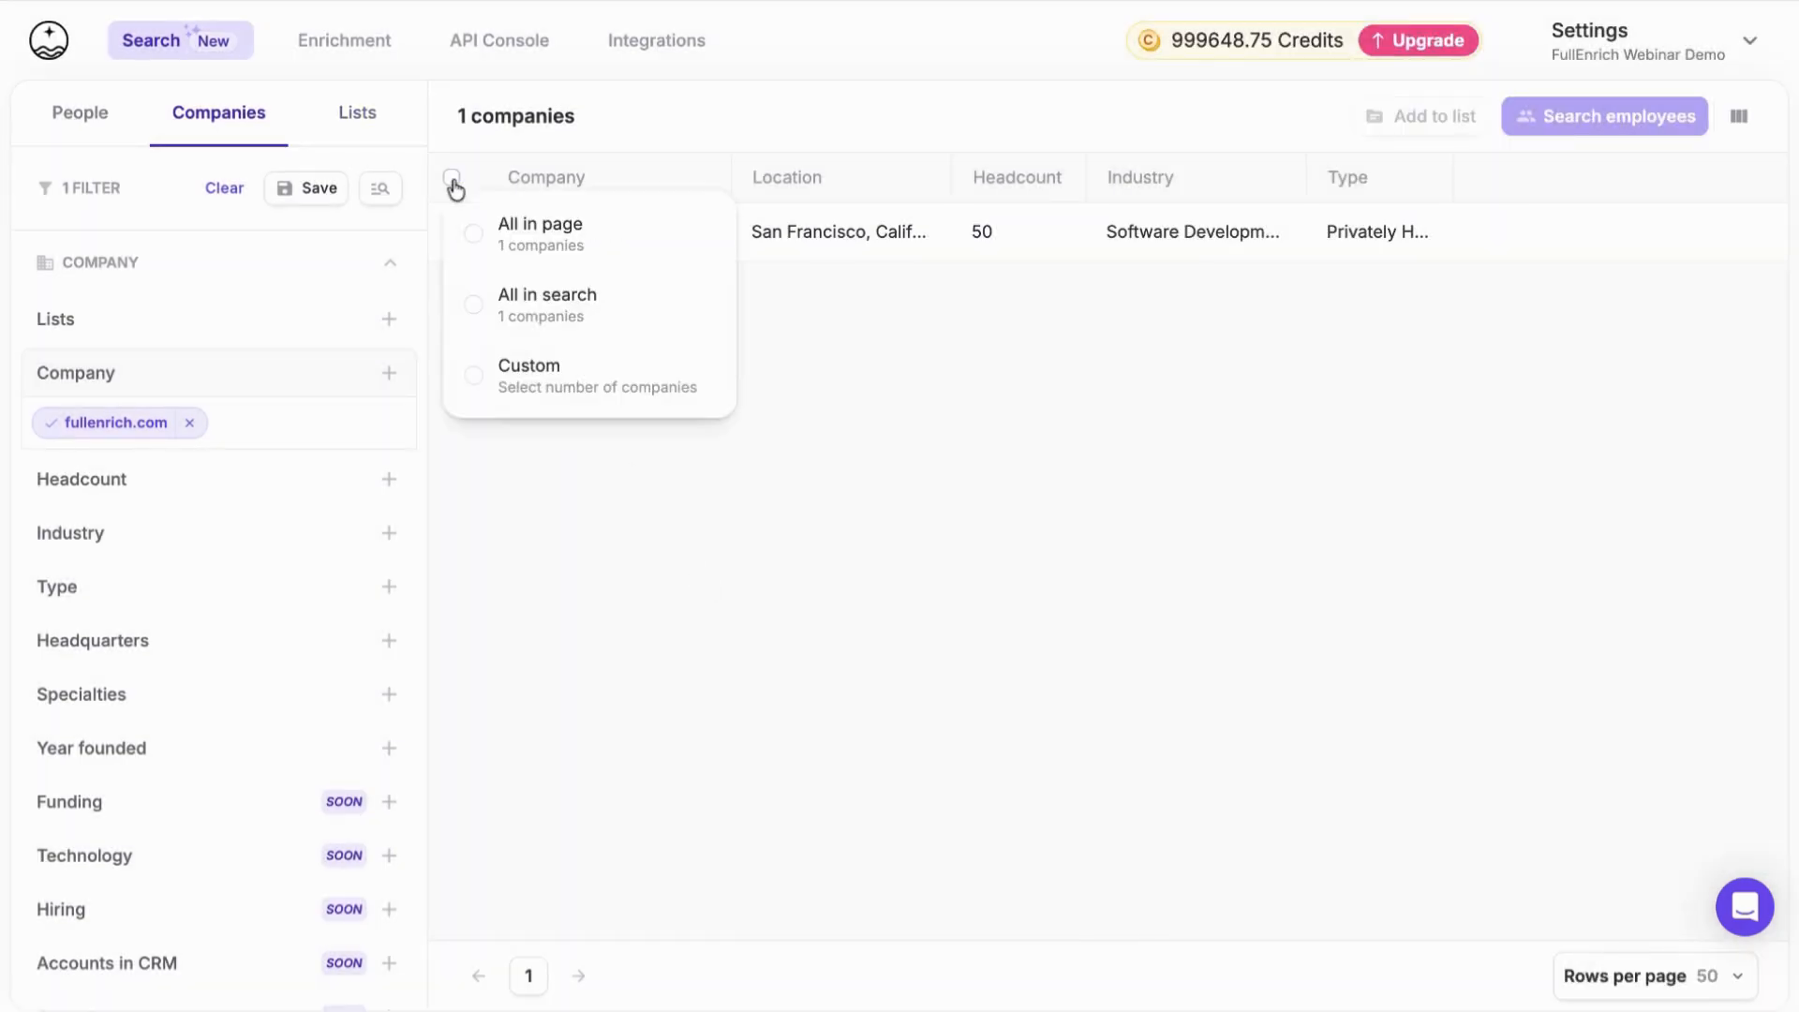
click(544, 311)
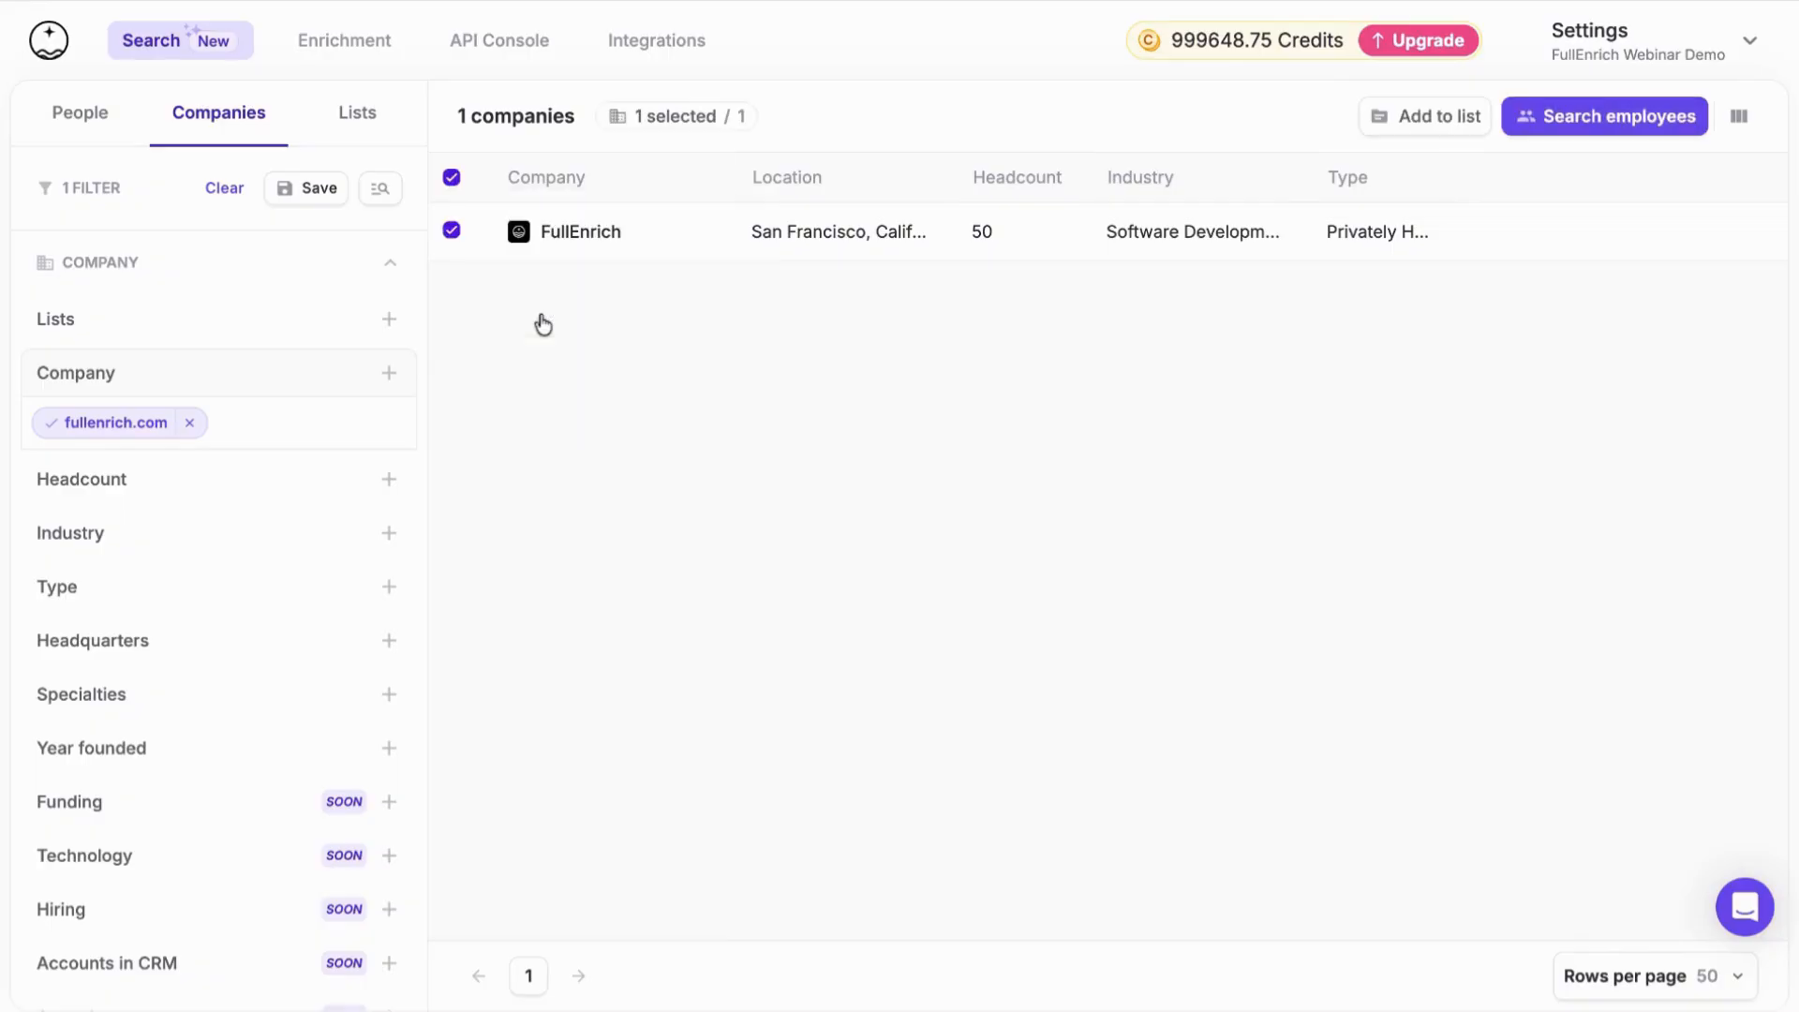
click(1605, 116)
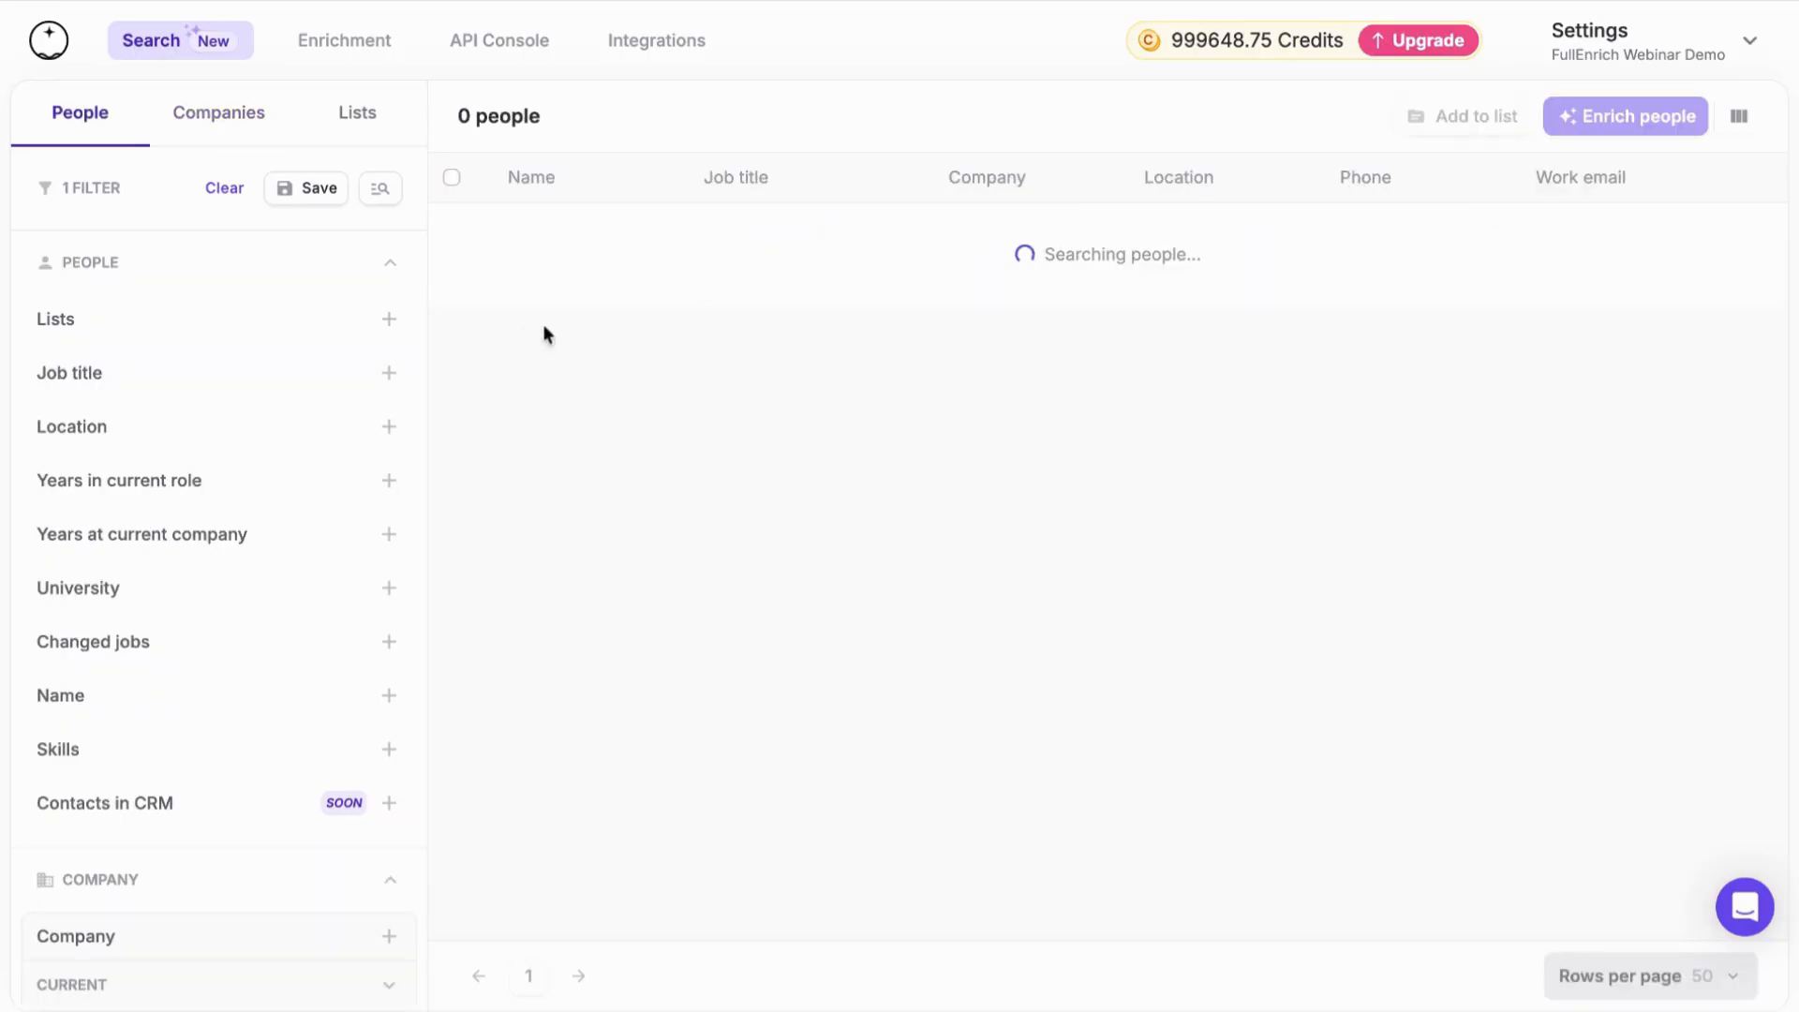
View the Job title and Years in current role filter options in the people search, then collapse them
click(201, 377)
click(200, 379)
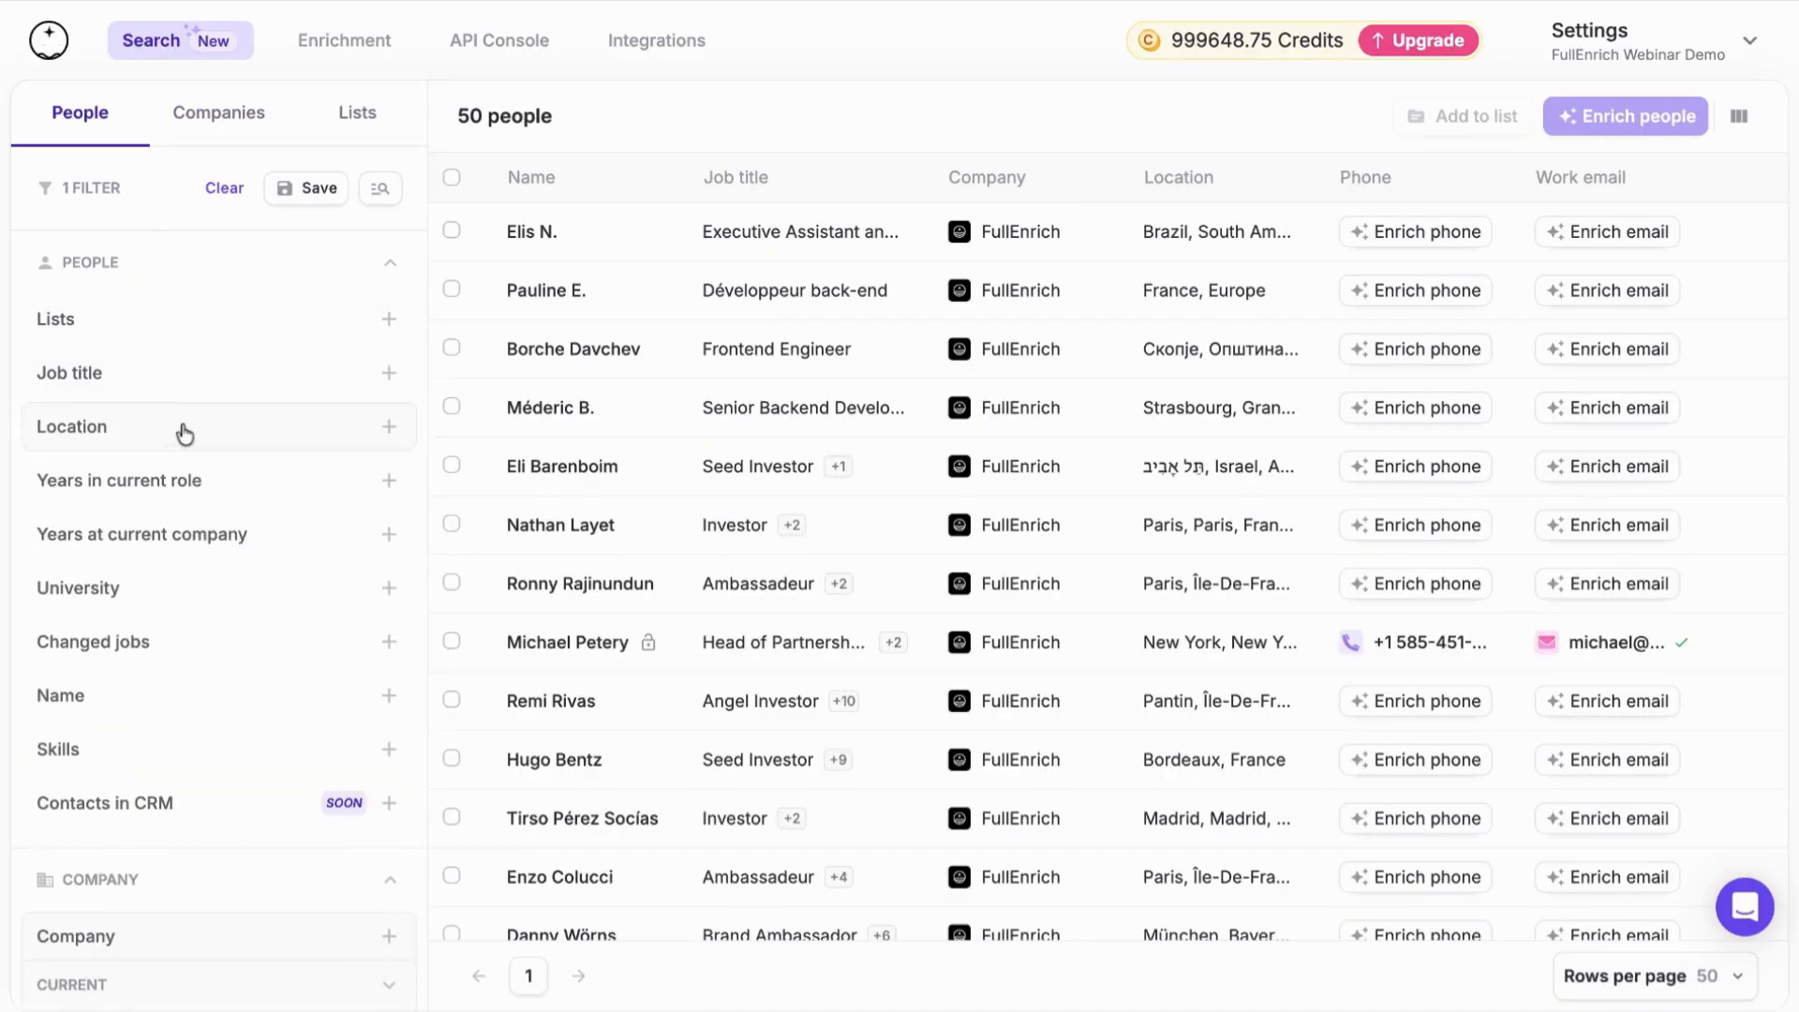
click(164, 485)
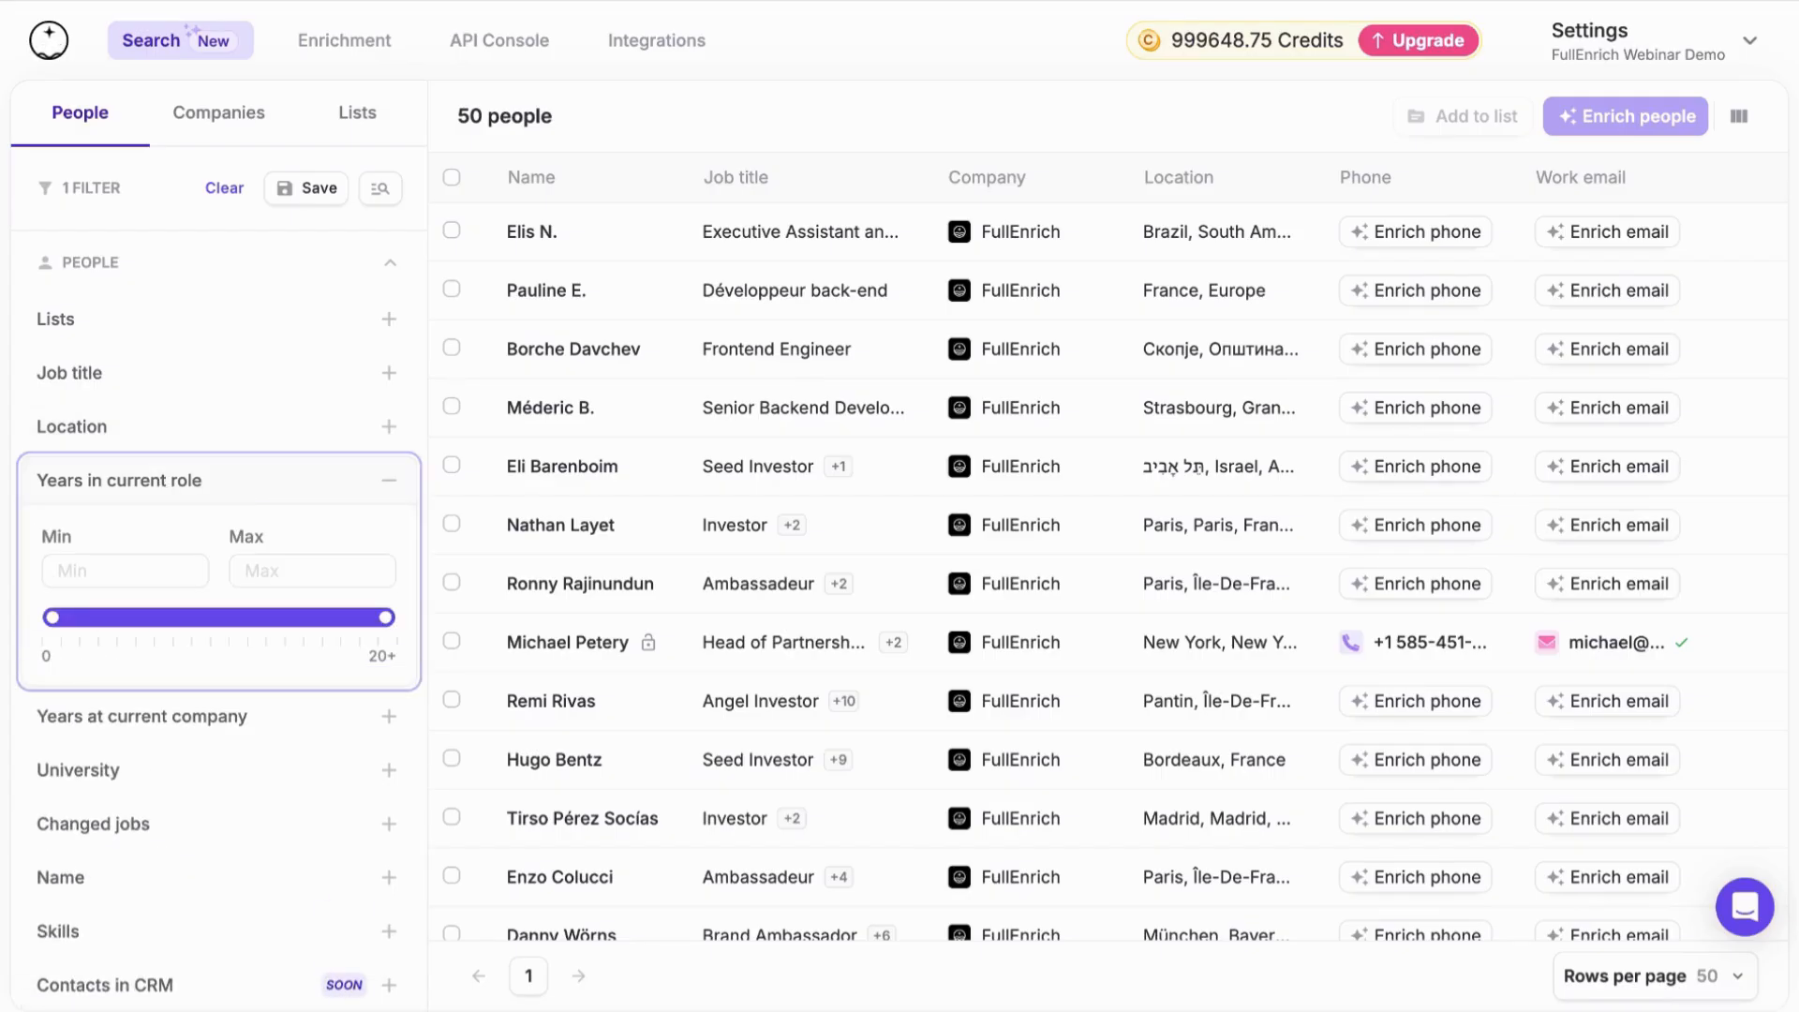
click(217, 494)
Filter the people to those who changed jobs in the last 90 days
scroll(206, 524, down, 1)
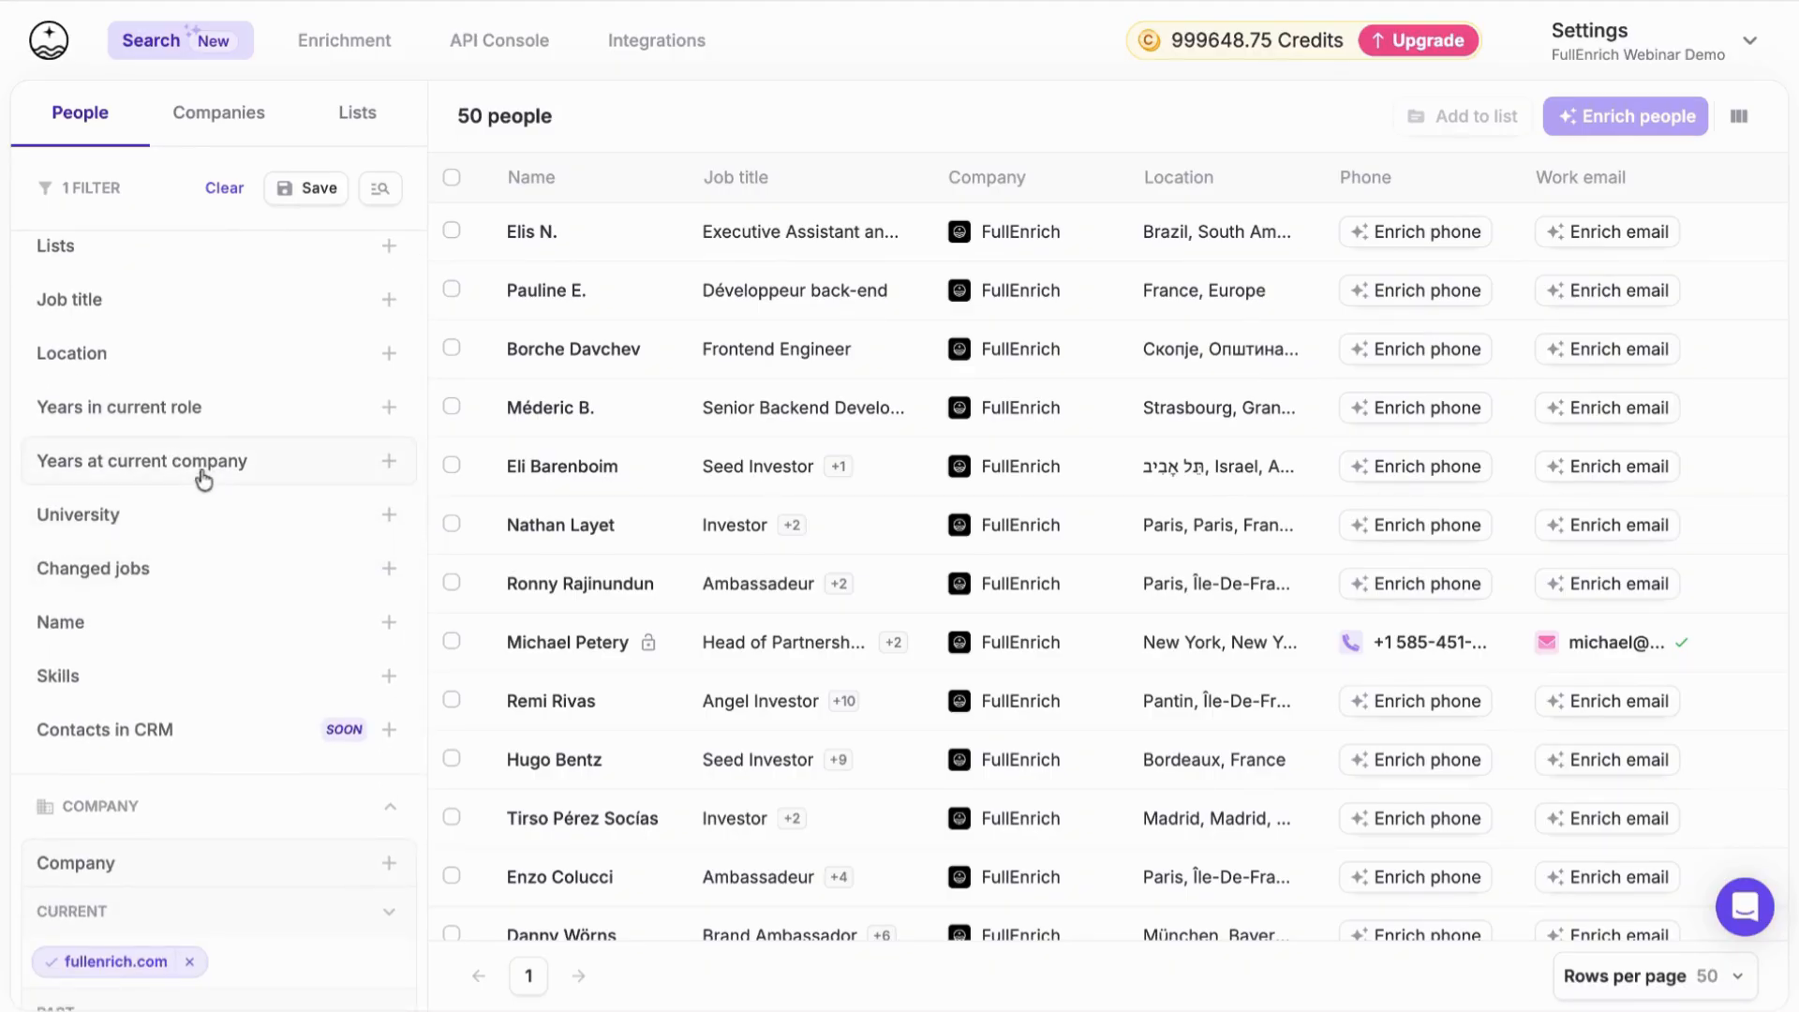
scroll(199, 491, down, 1)
scroll(187, 506, down, 1)
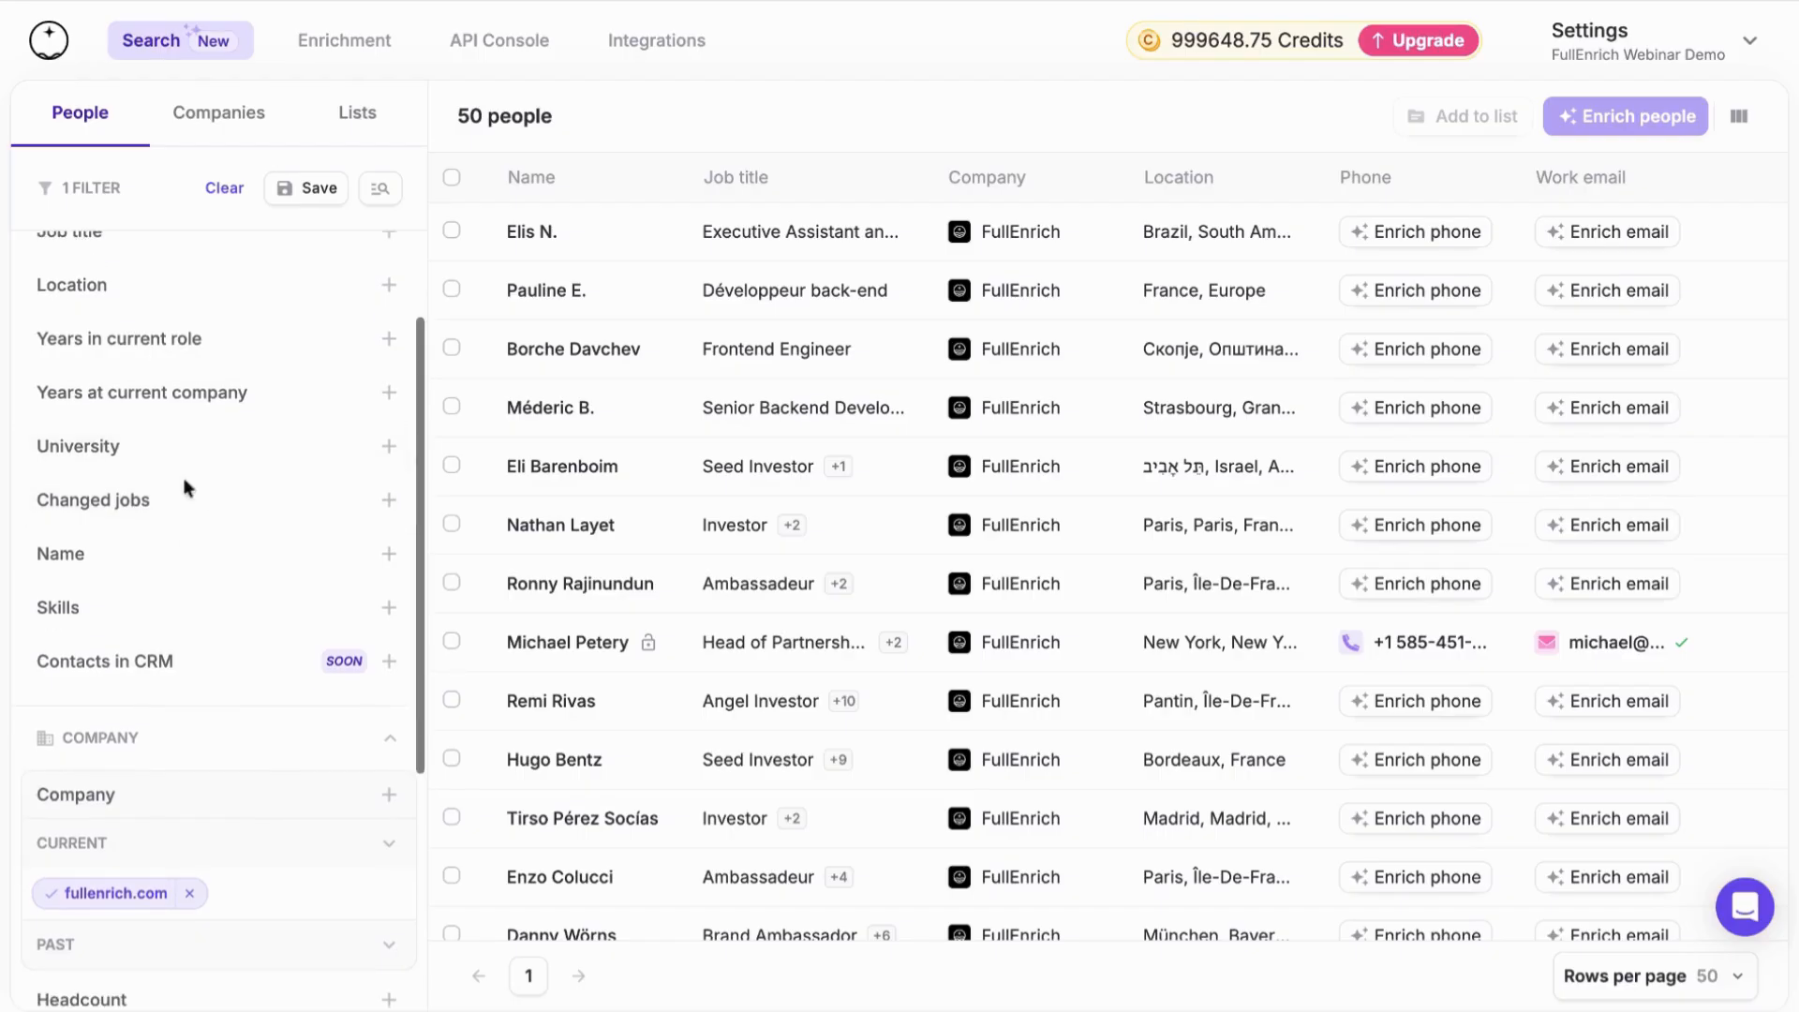
scroll(180, 489, down, 1)
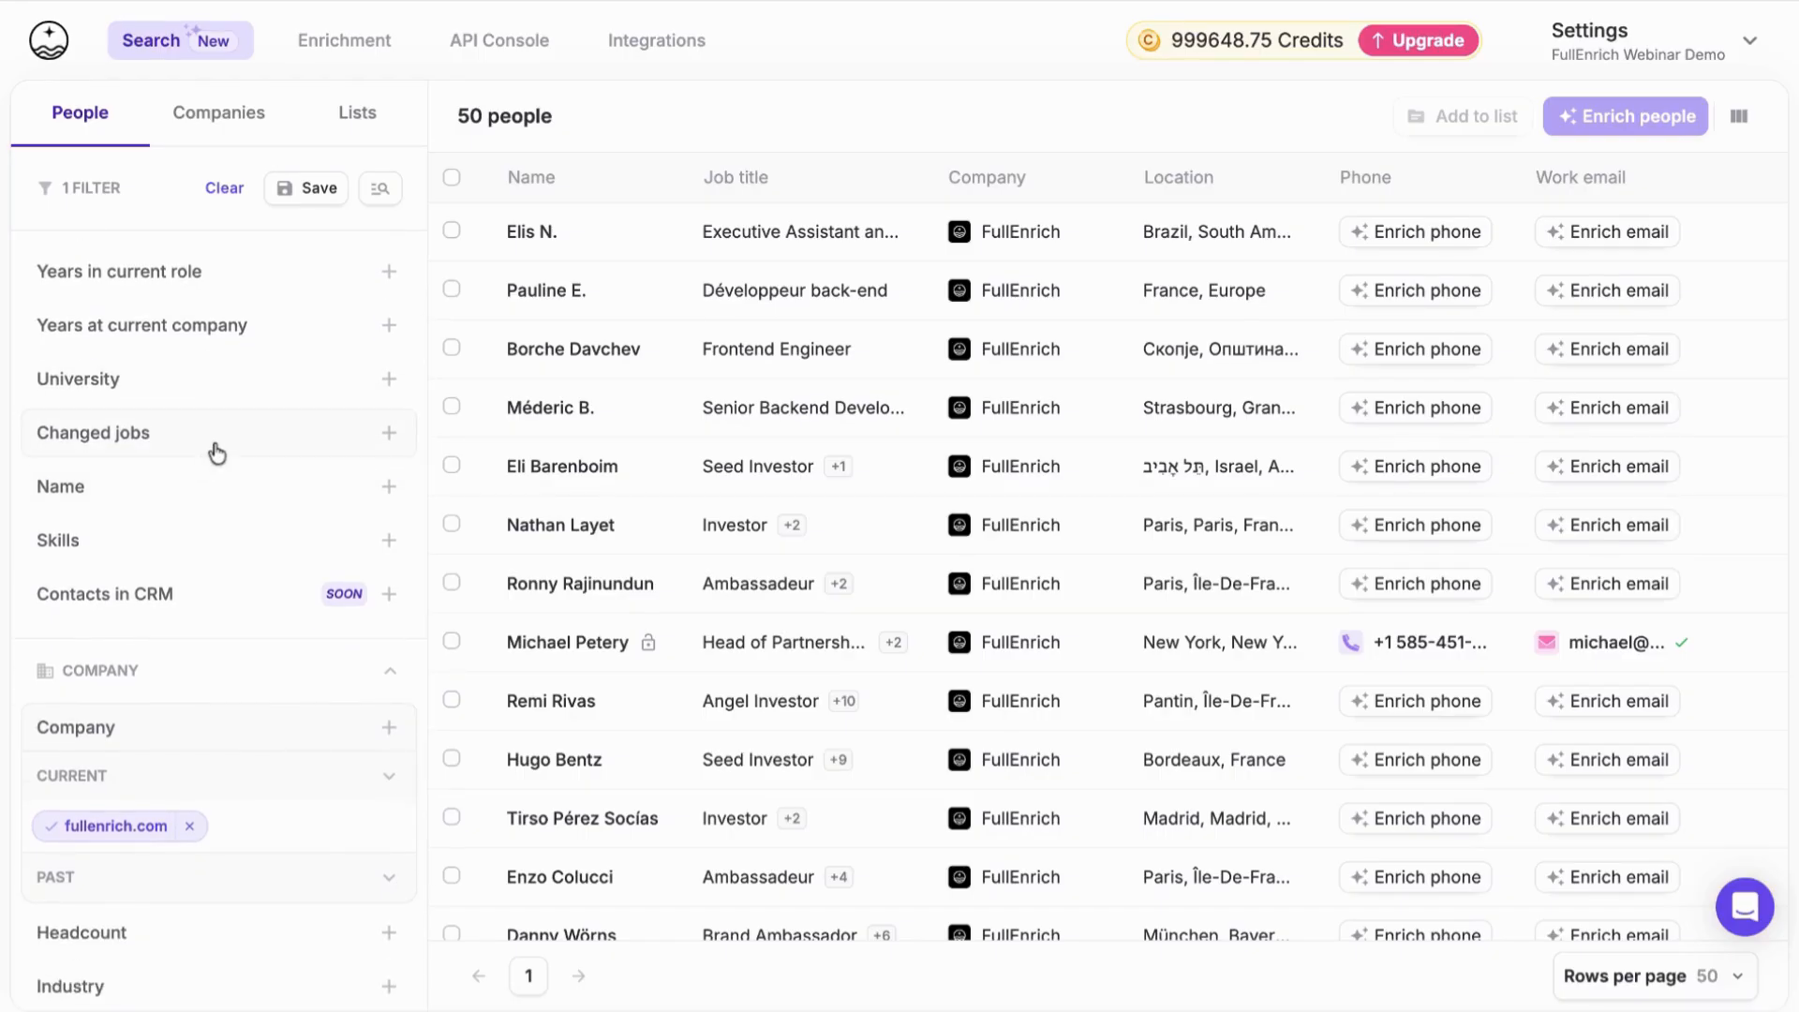
click(217, 452)
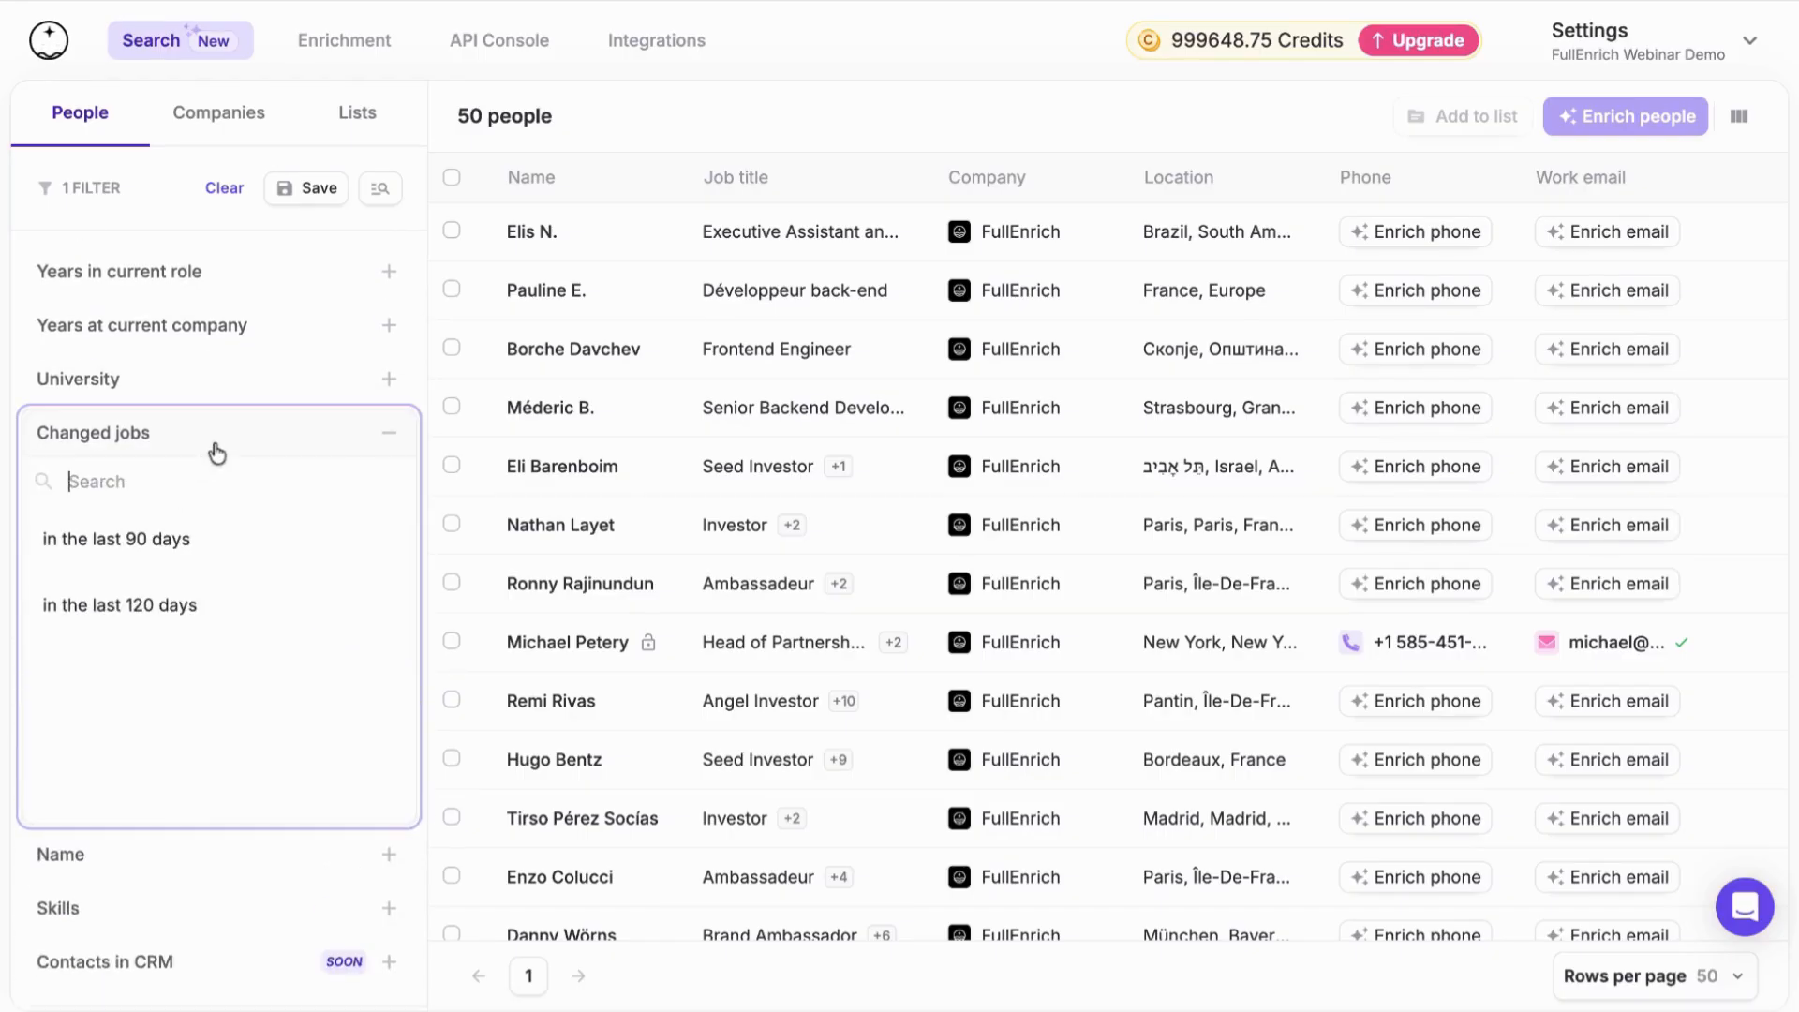
click(160, 540)
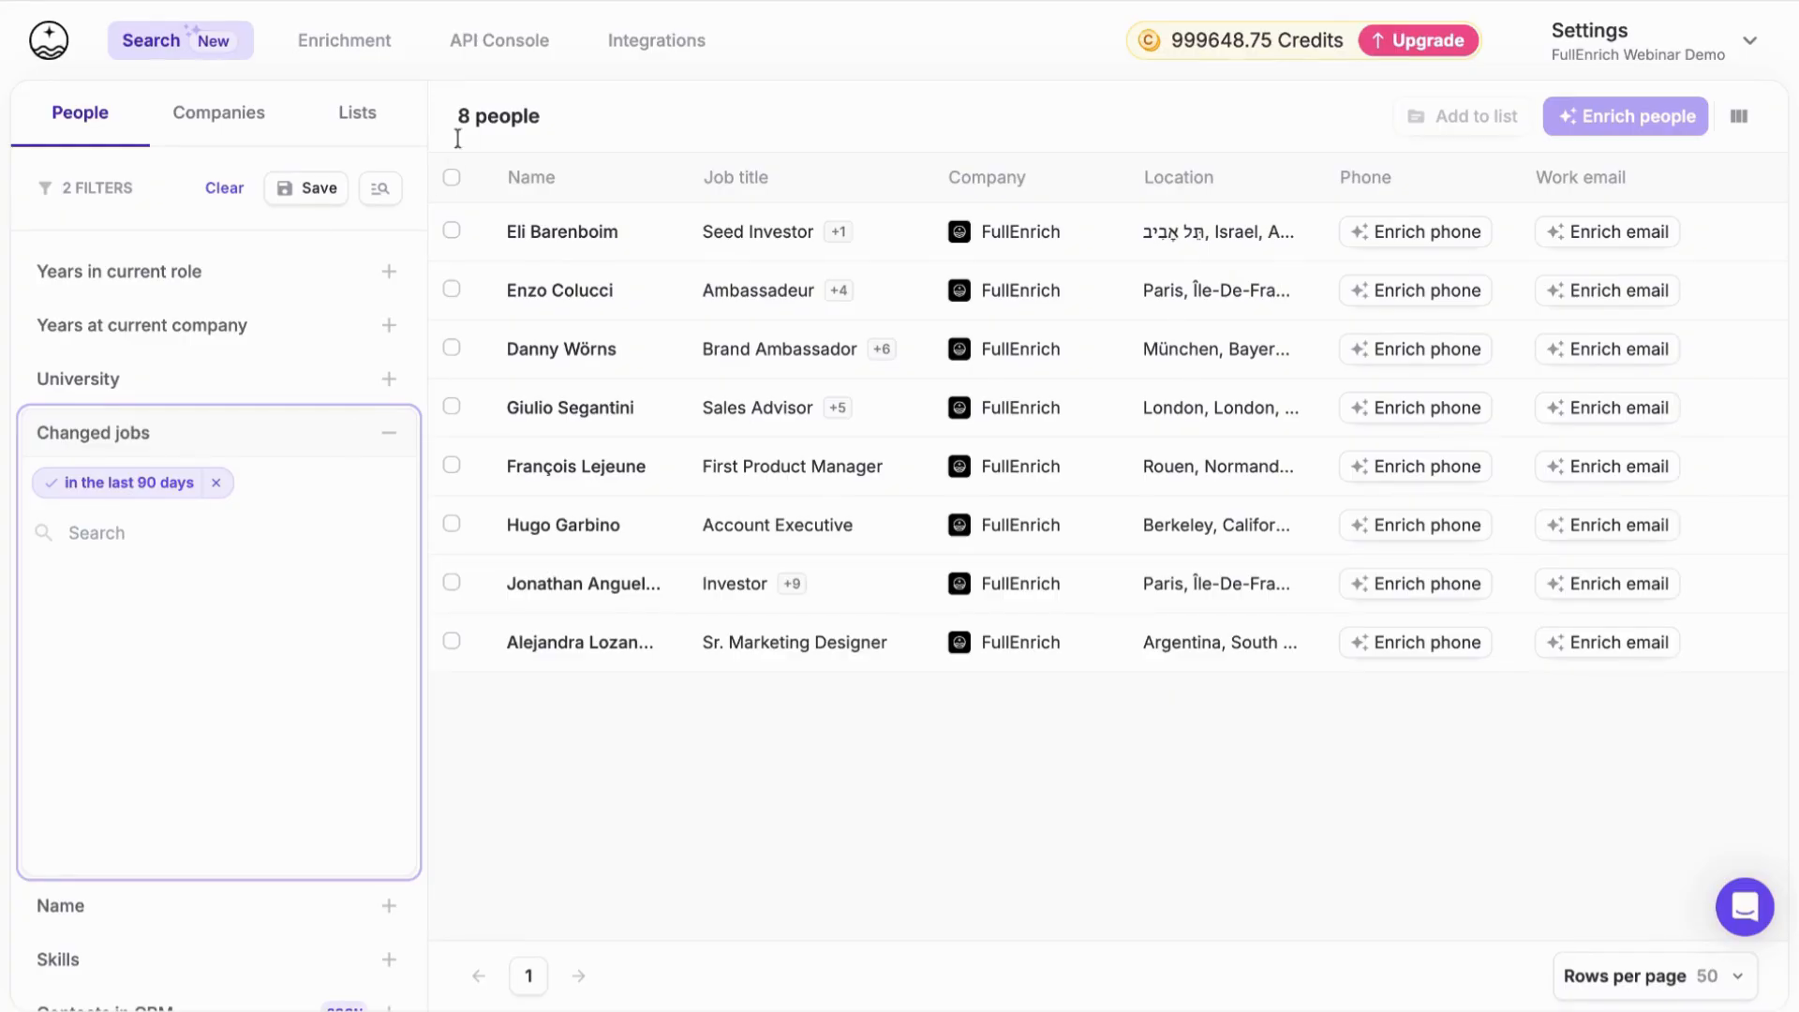
Select all people on the page and view the lists they can be added to, without adding them
click(451, 178)
click(531, 244)
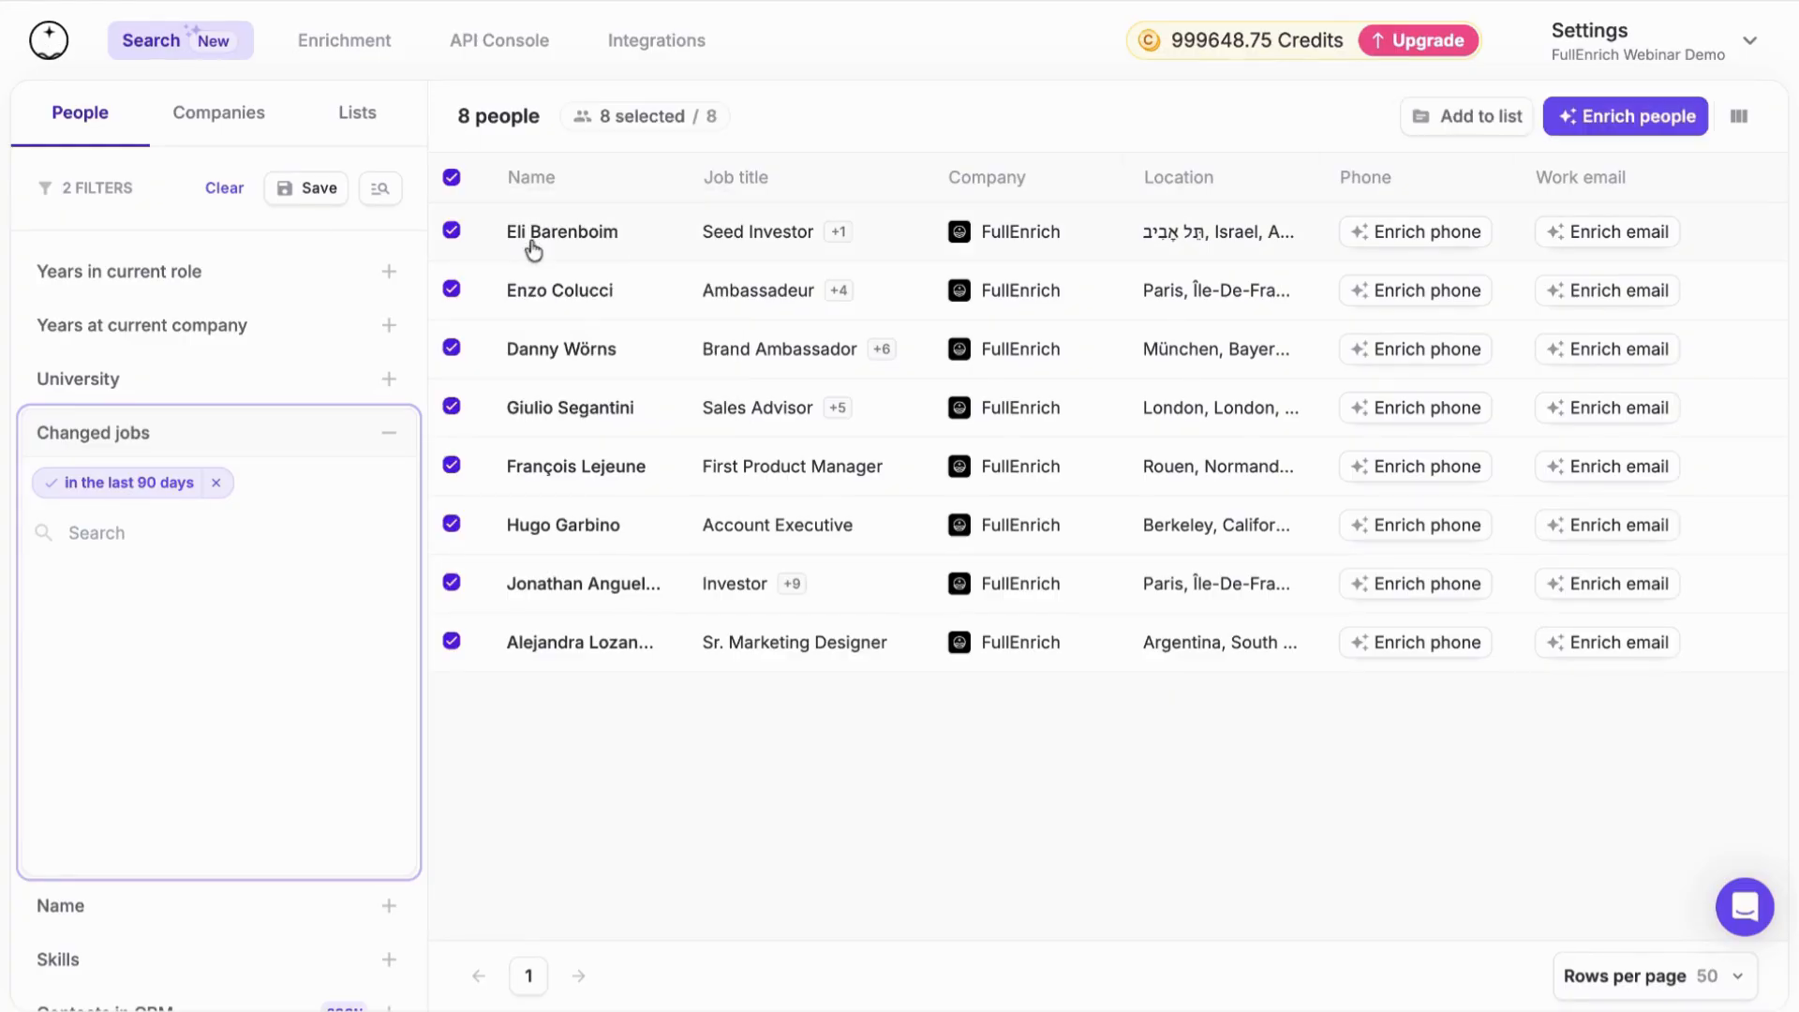
click(1446, 130)
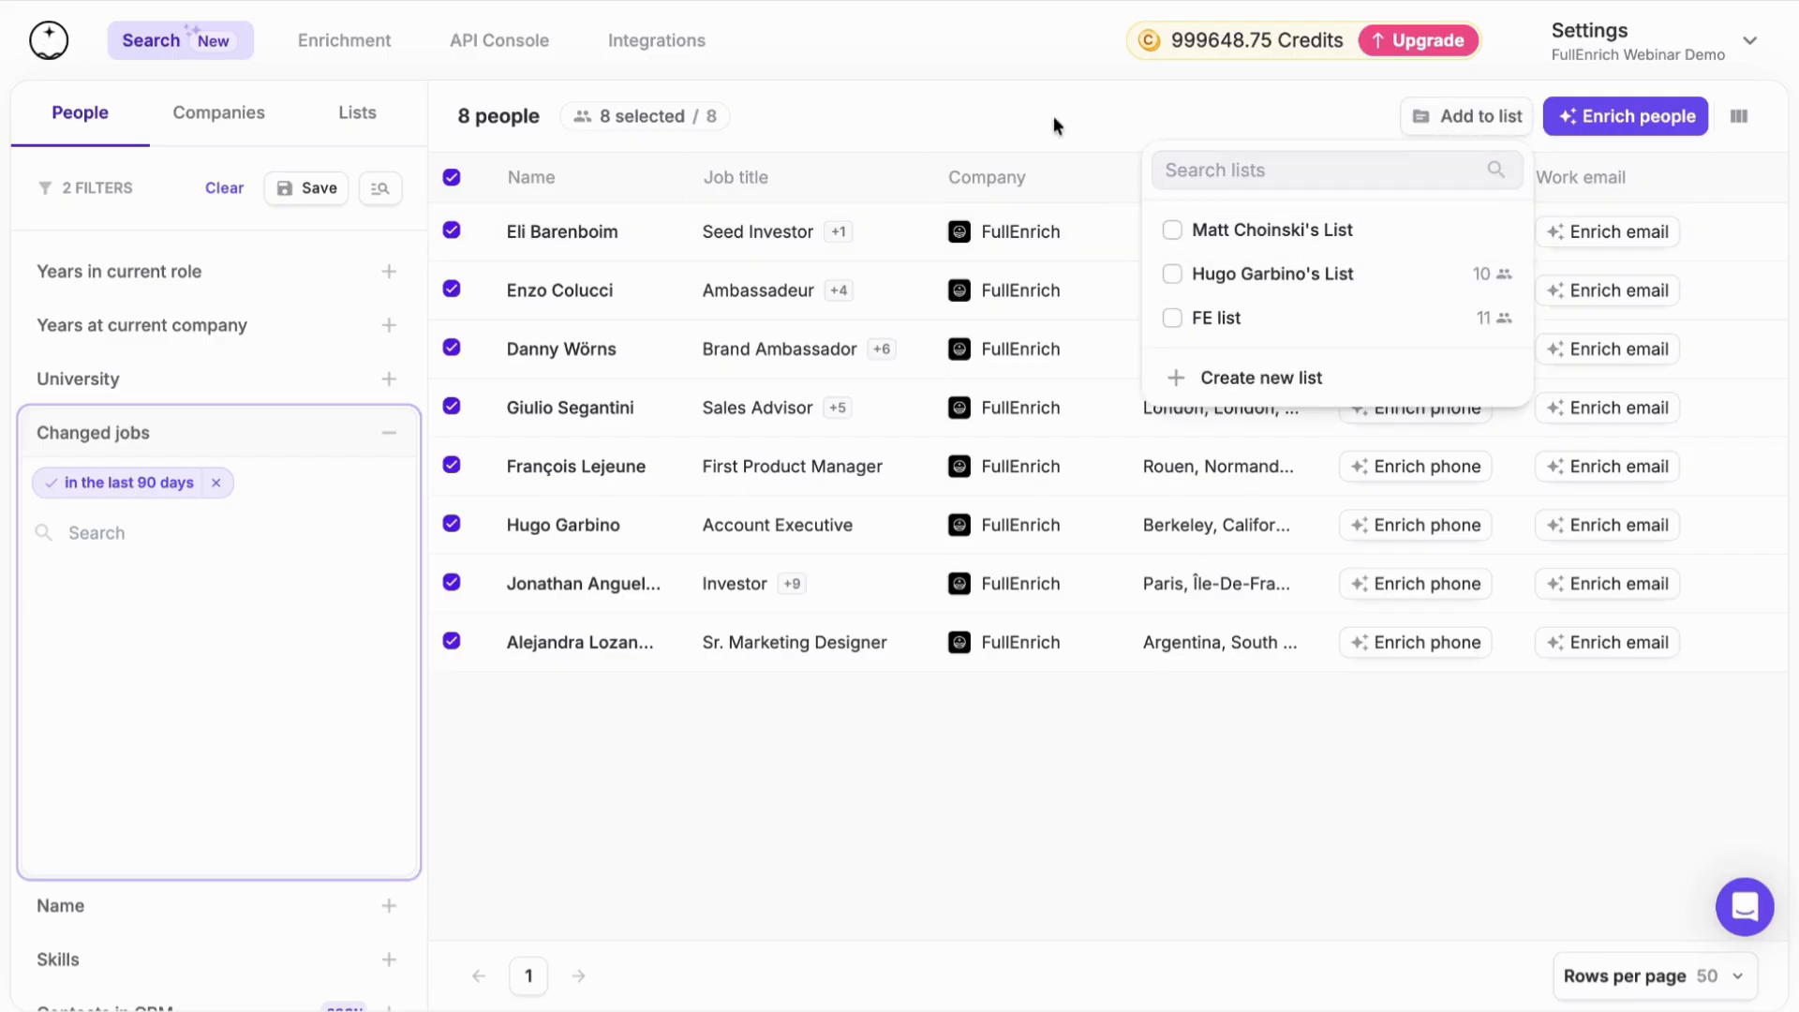
click(1746, 283)
click(1010, 171)
click(1458, 129)
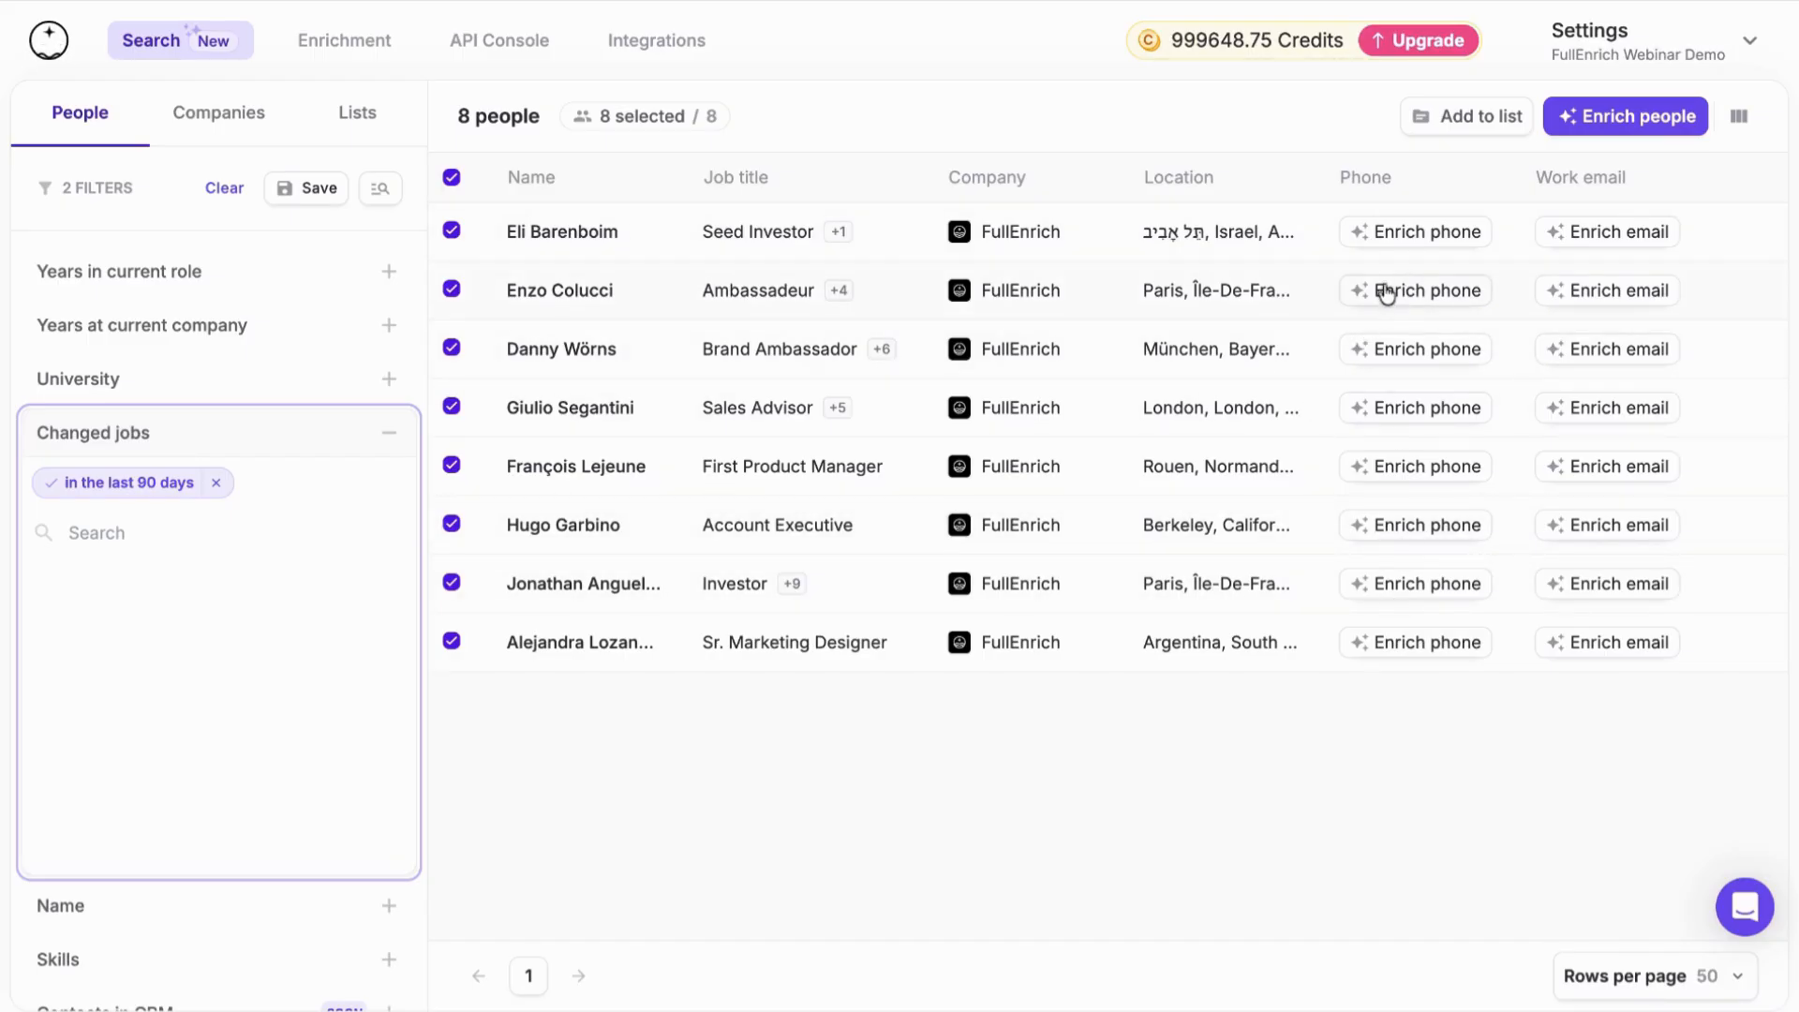
Collapse the Changed jobs filter and view the options of the Skills filter
click(286, 436)
scroll(251, 606, down, 3)
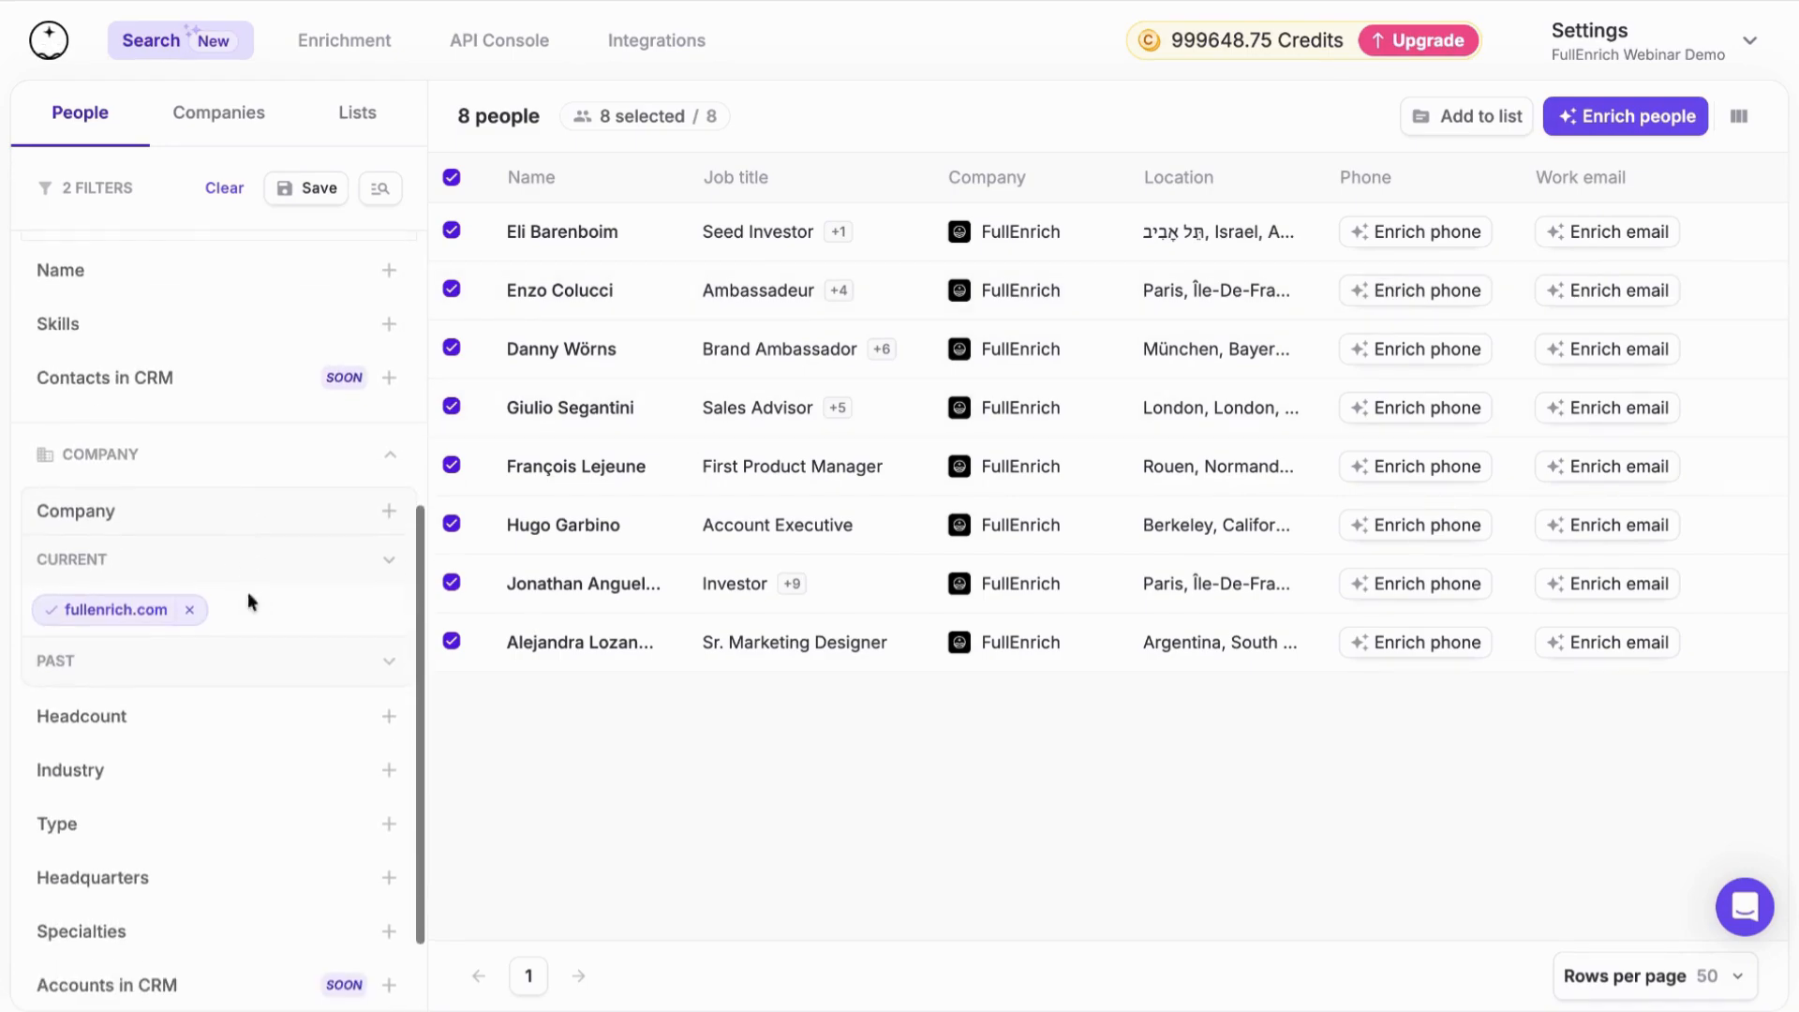
scroll(259, 448, up, 2)
click(183, 471)
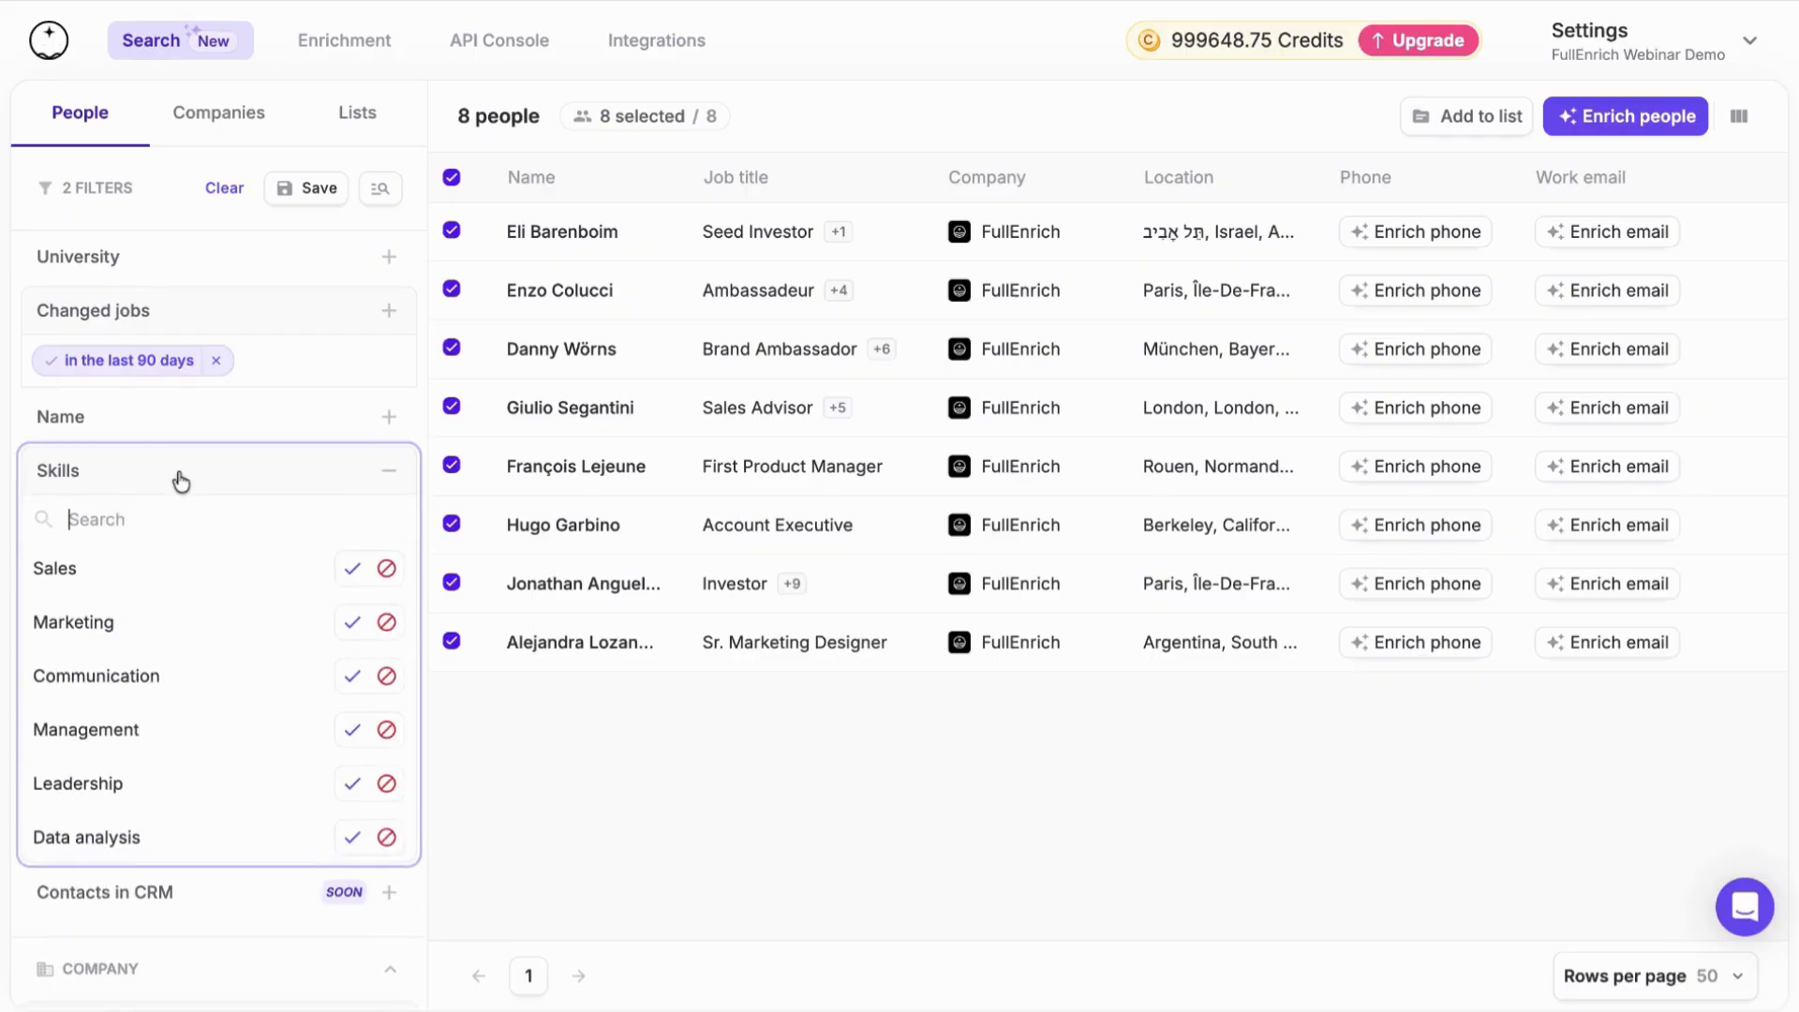
scroll(181, 625, down, 3)
scroll(185, 600, up, 2)
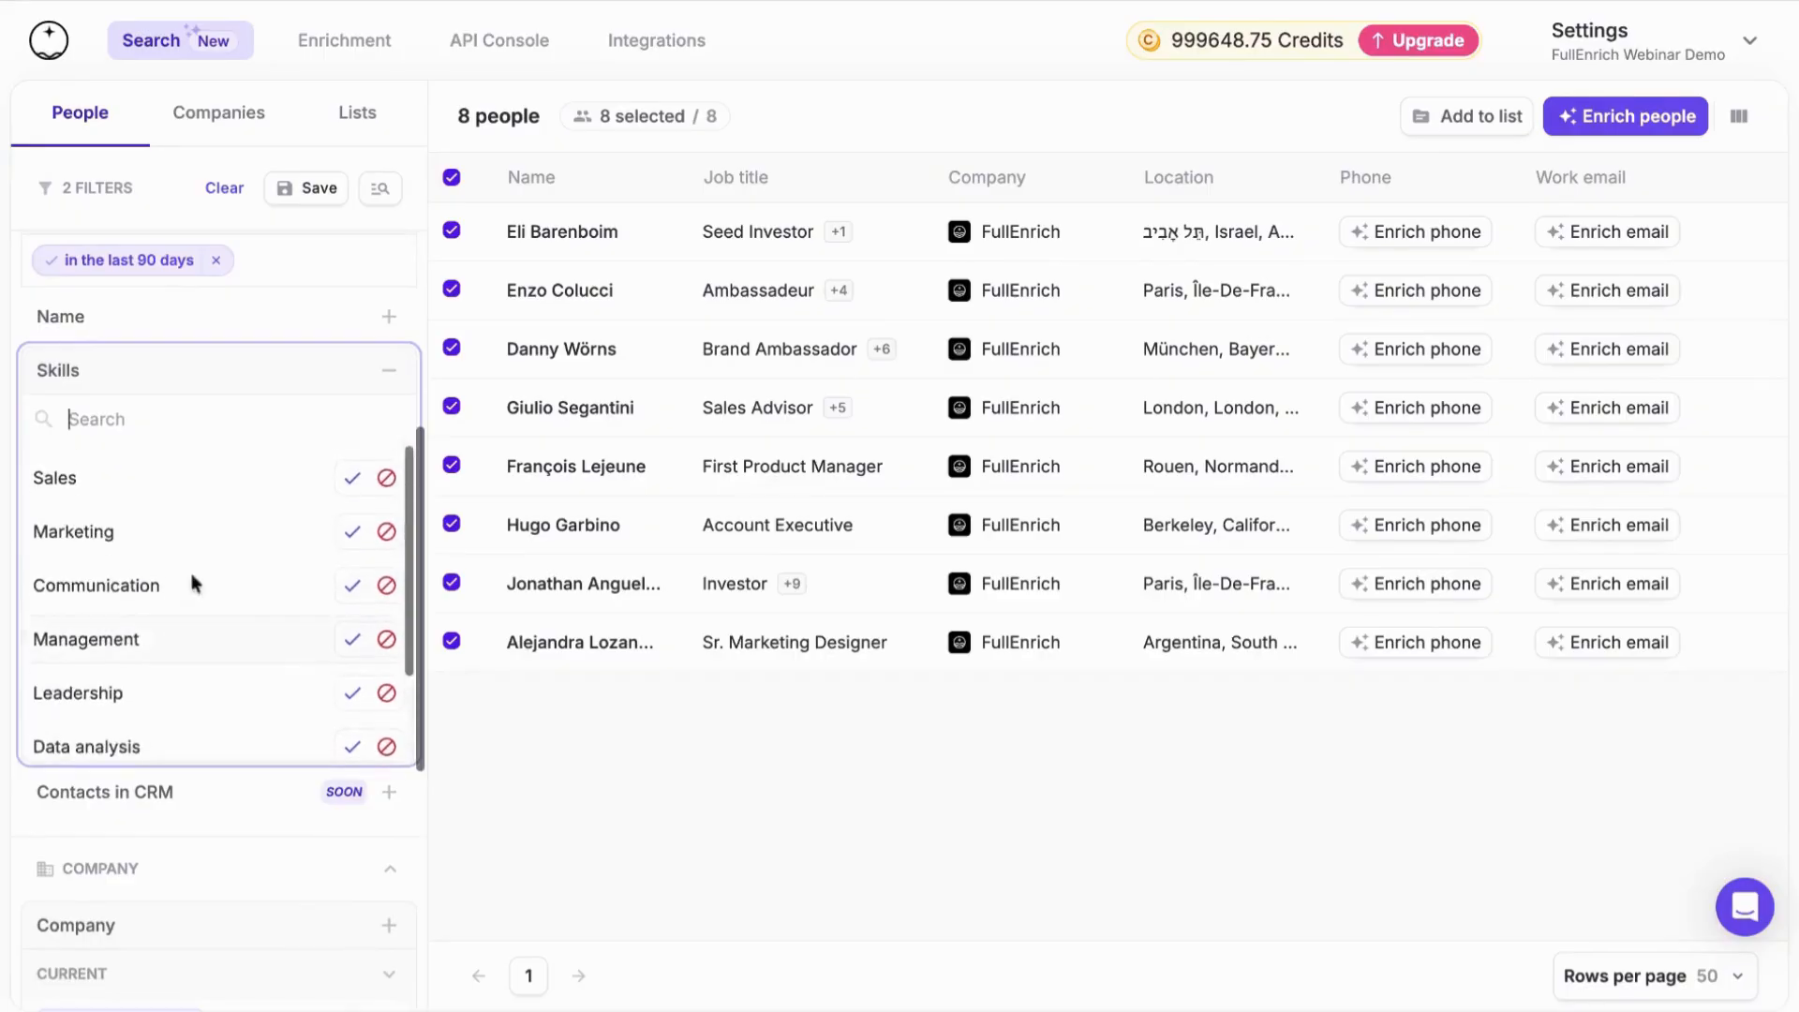
click(228, 379)
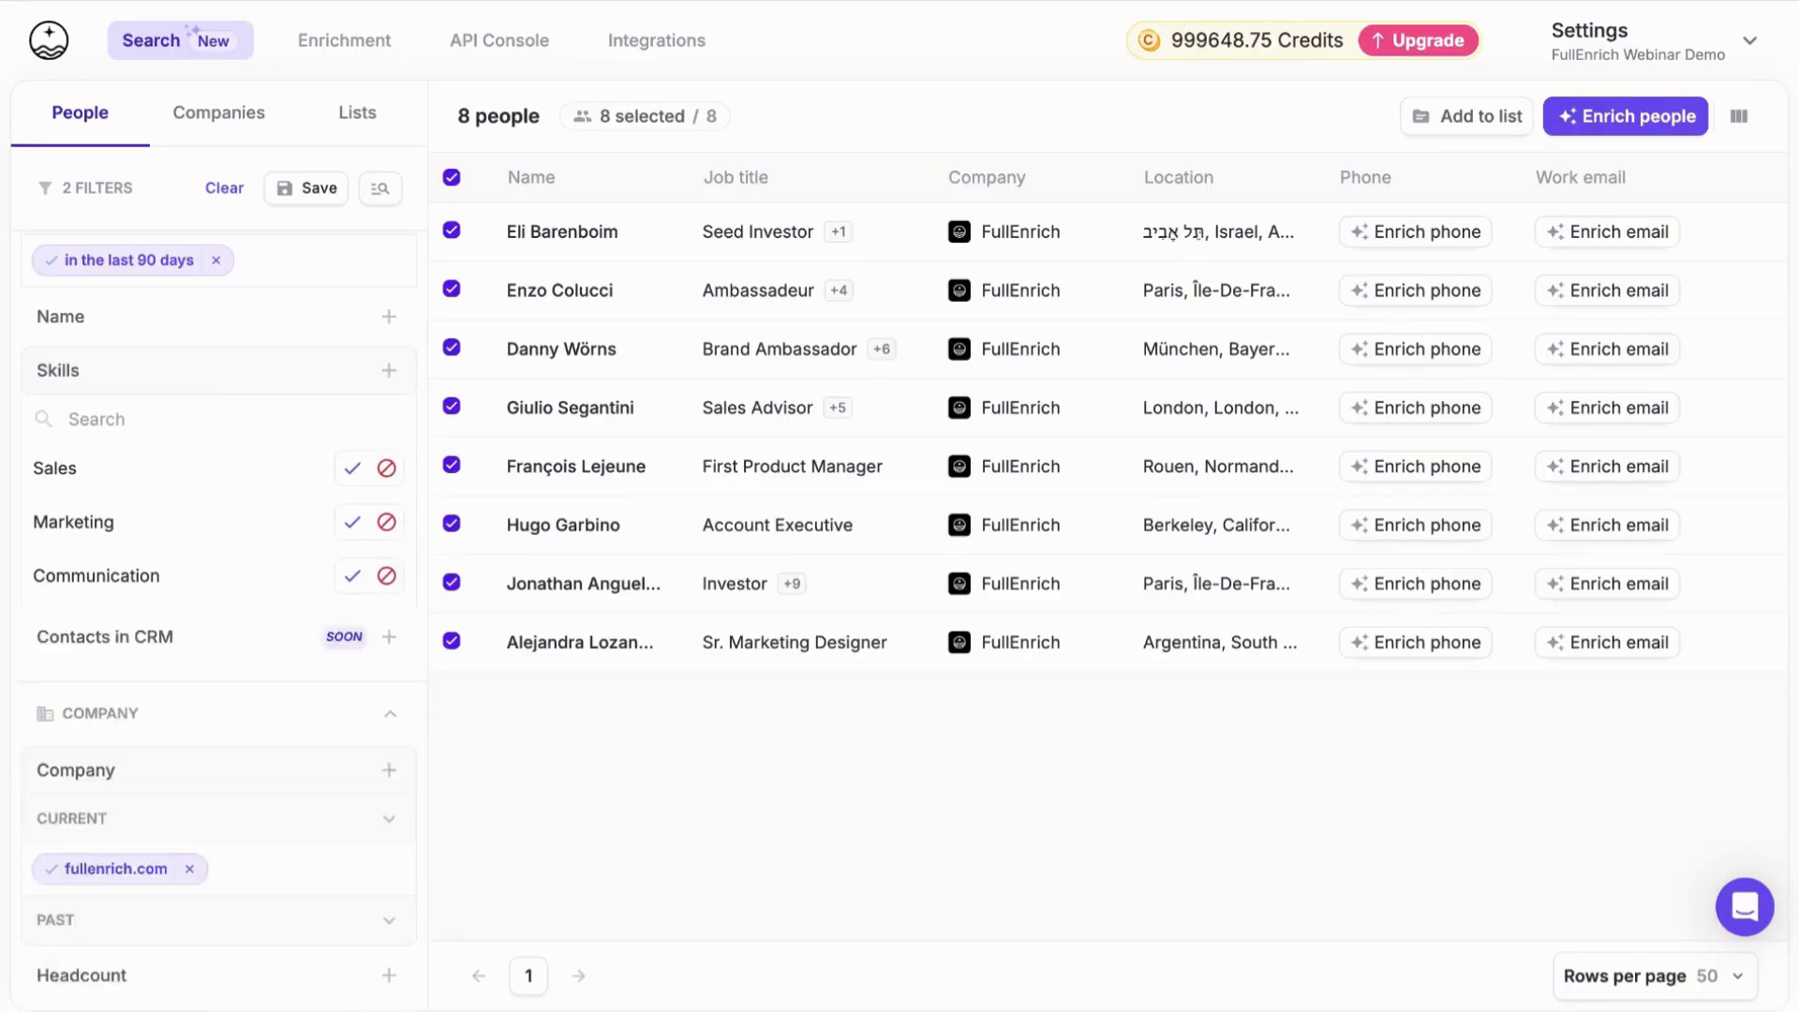
Look through the remaining people and company filters available in the people search
scroll(218, 474, down, 1)
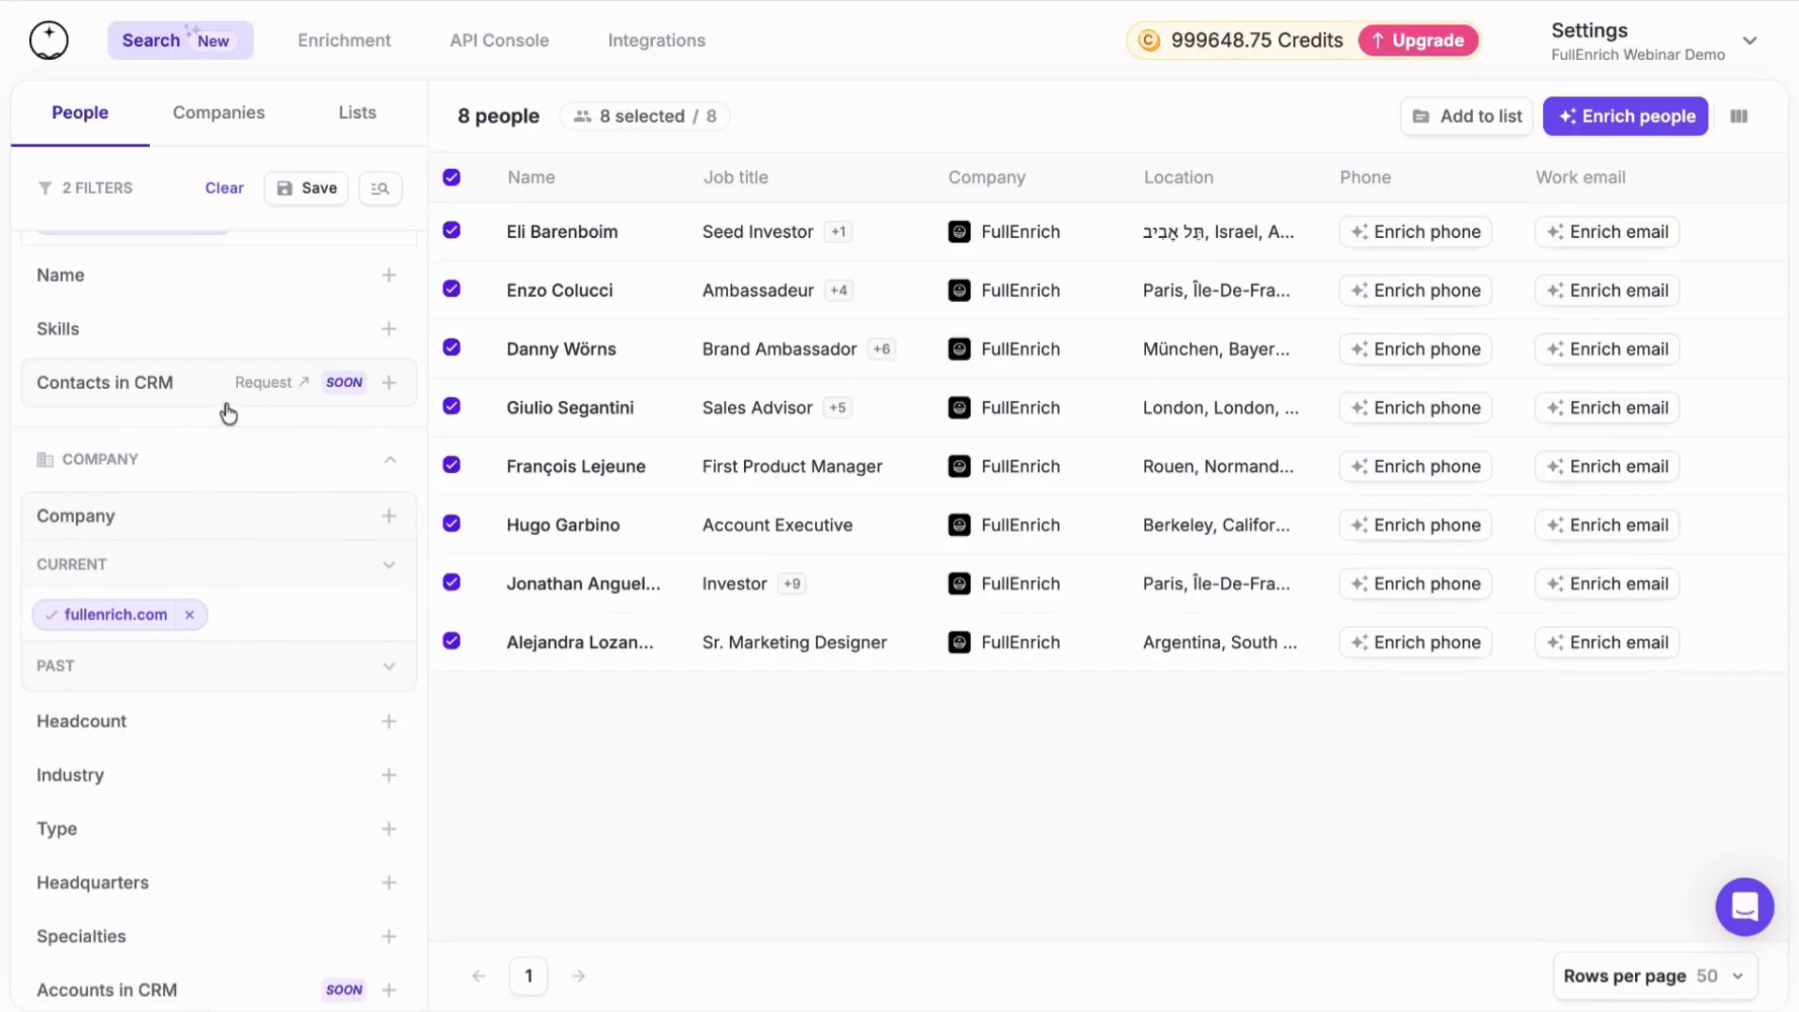
scroll(160, 427, up, 1)
scroll(150, 487, up, 1)
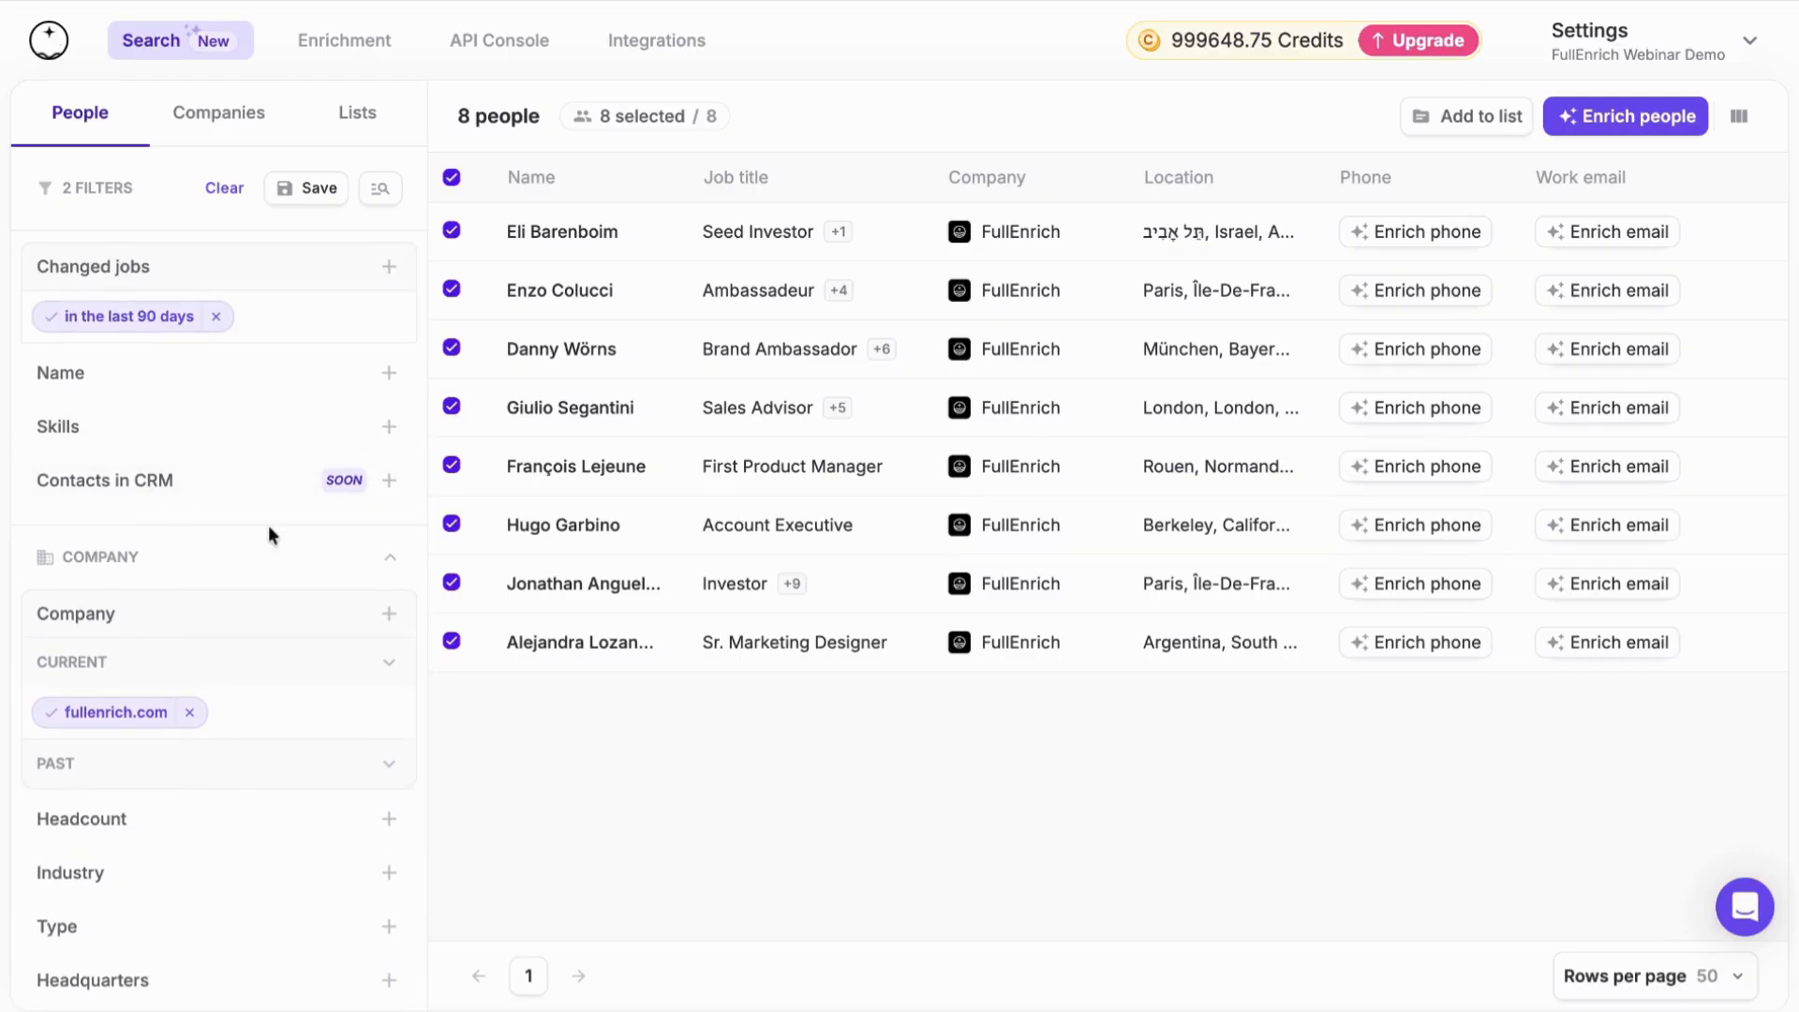
scroll(268, 531, down, 4)
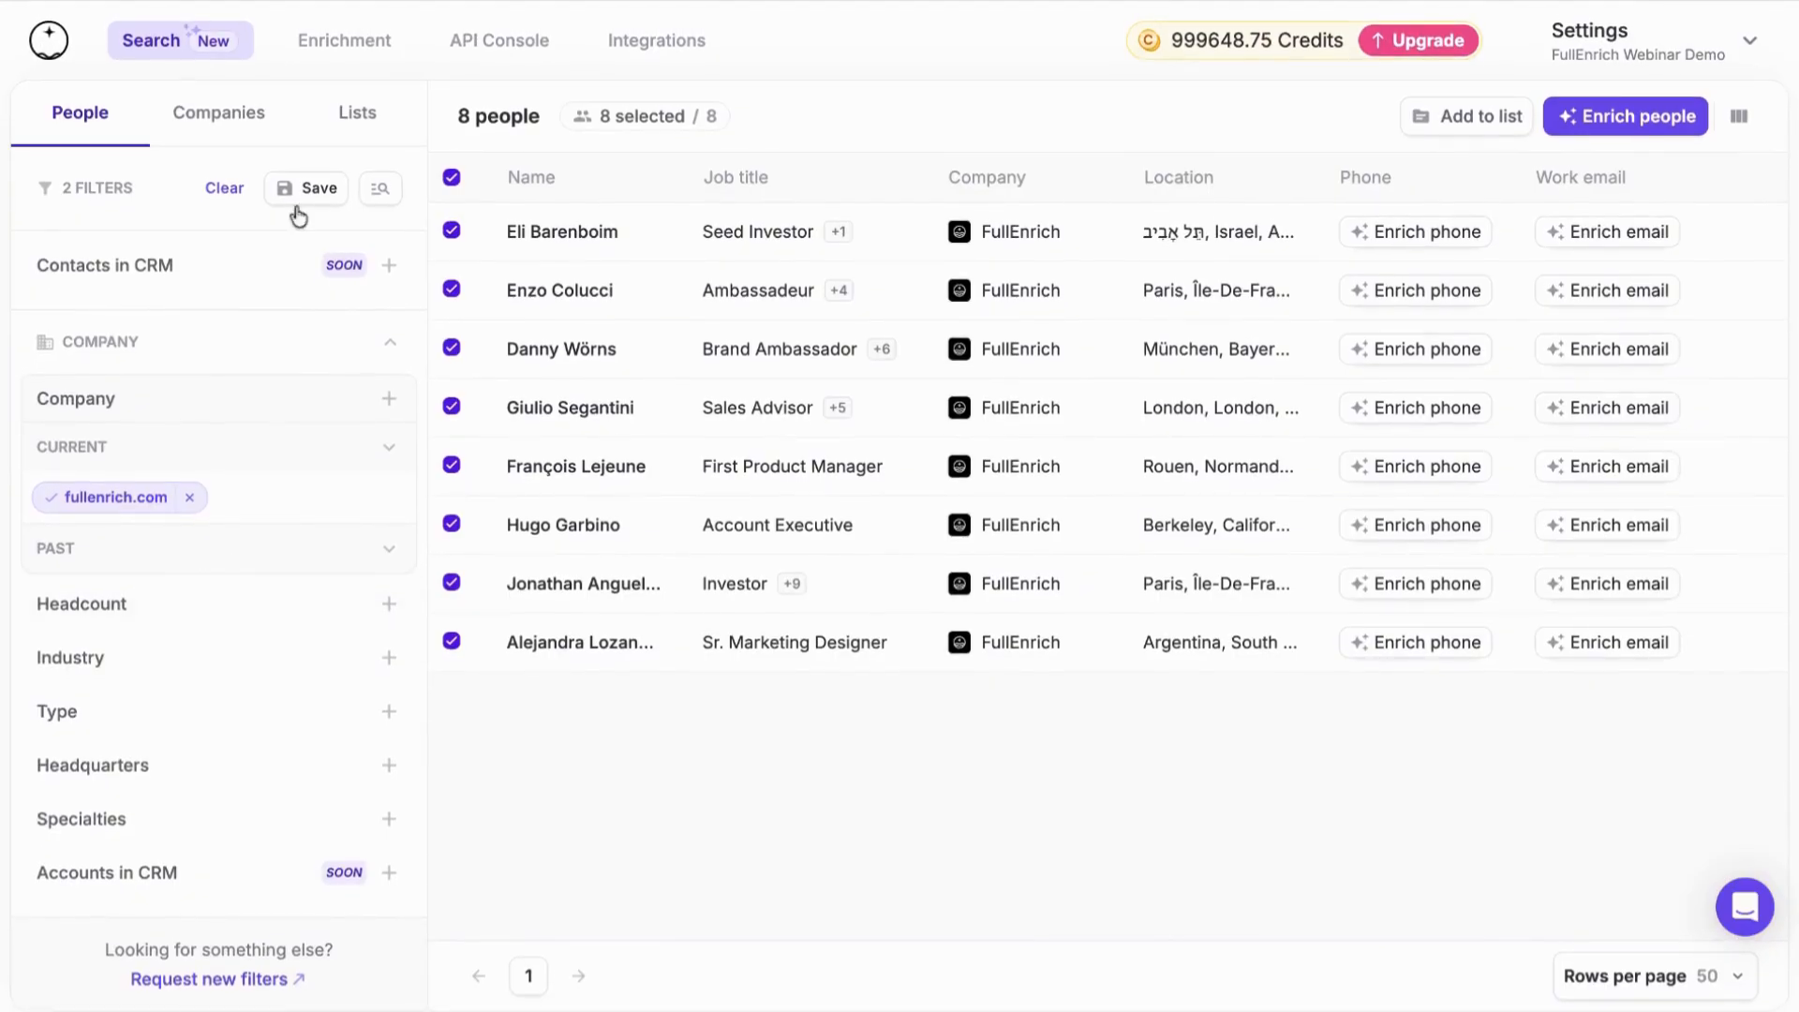
Switch to the company search and remove the fullenrich.com company filter
click(236, 140)
scroll(314, 257, up, 8)
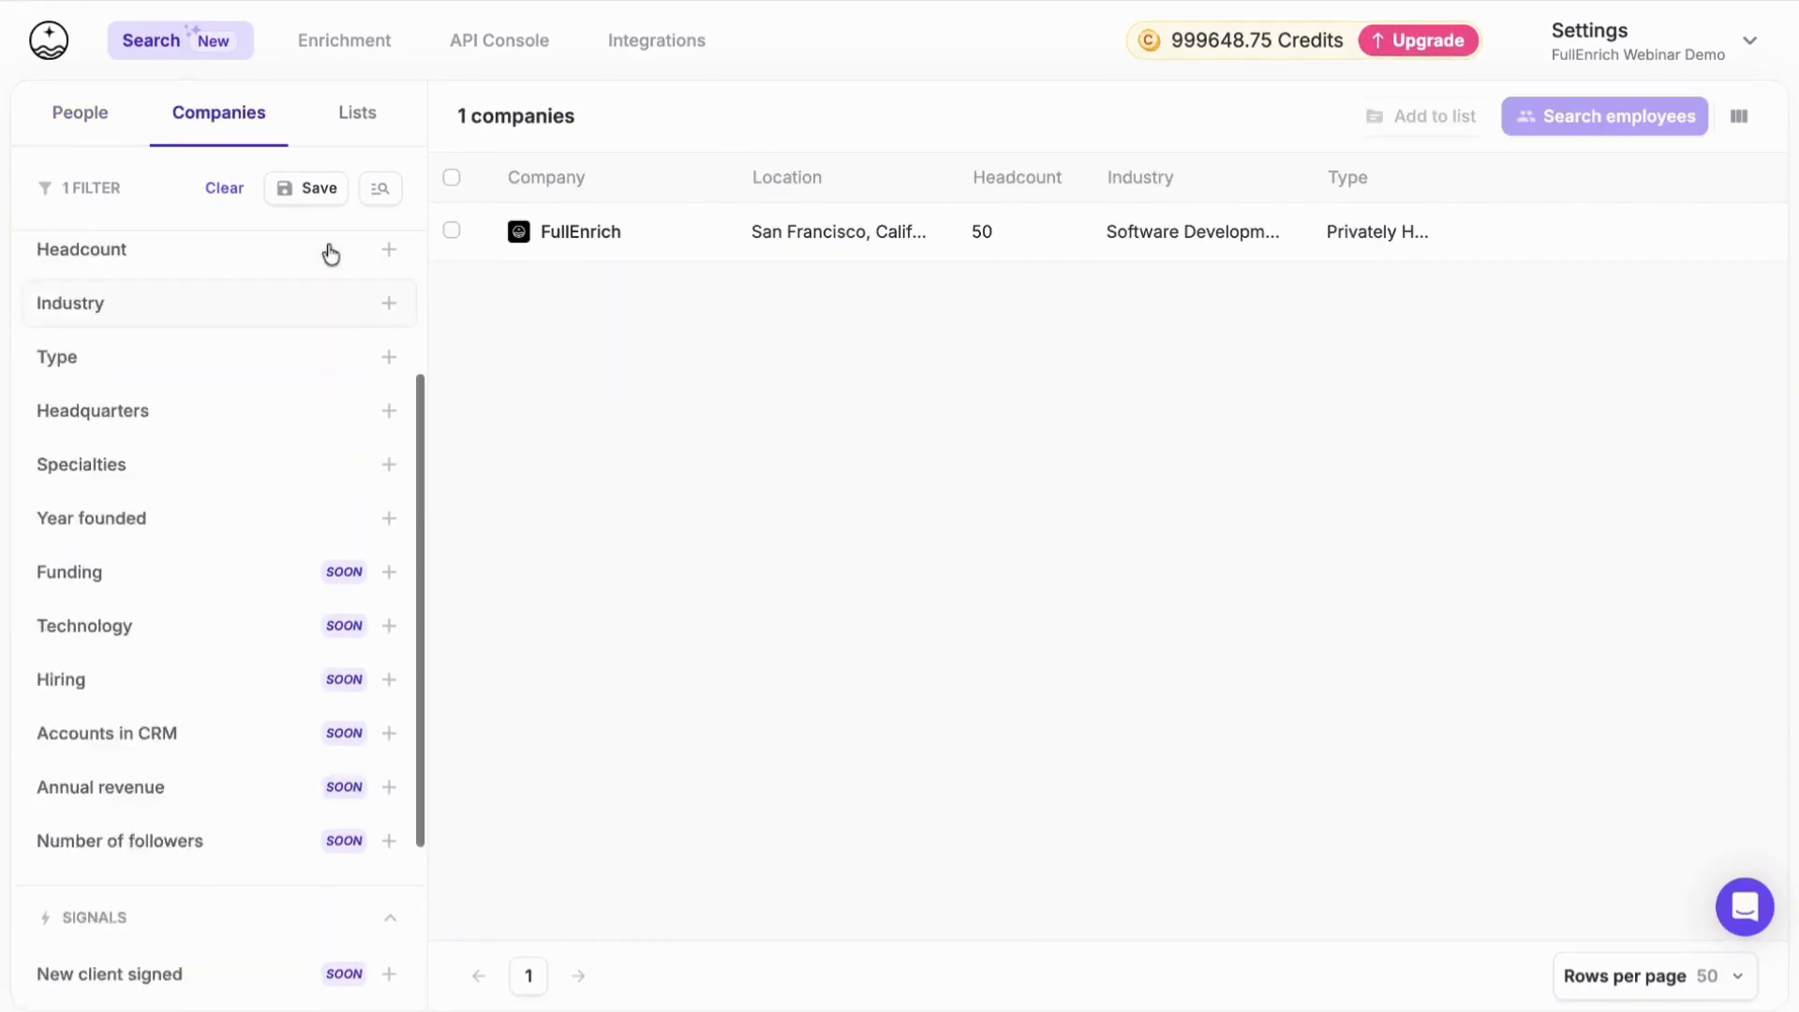
click(191, 424)
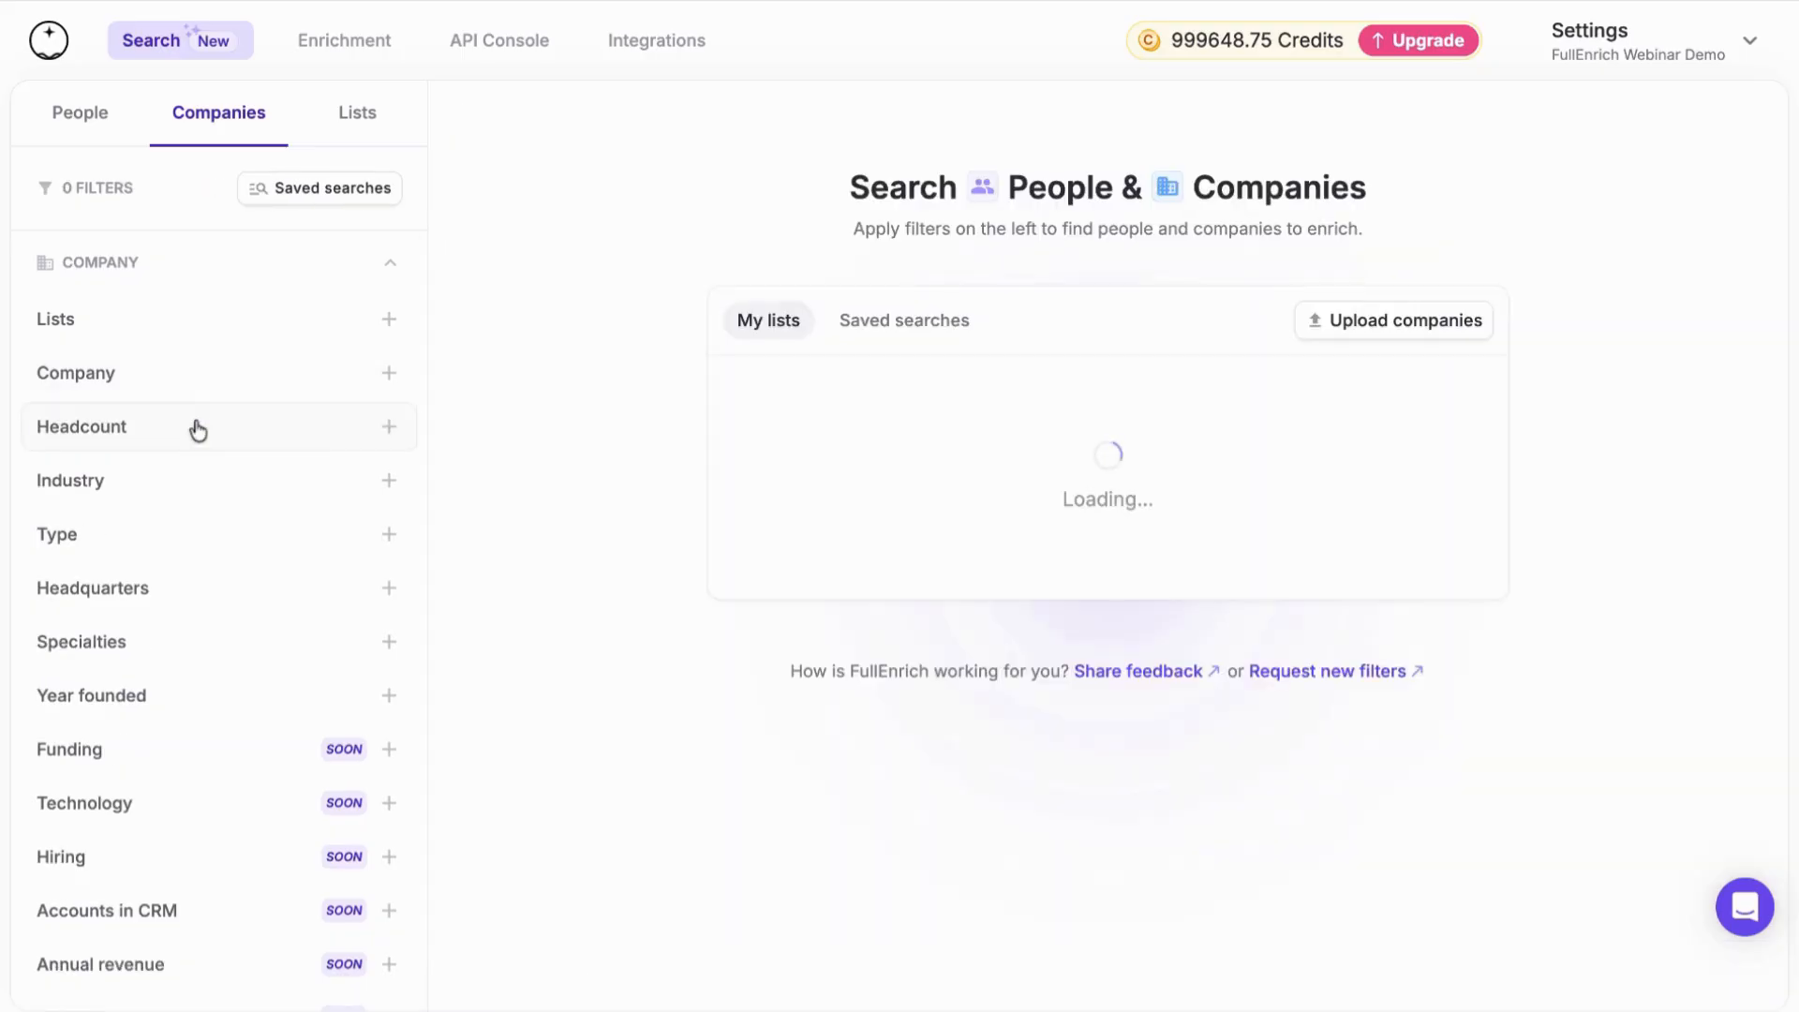
Filter the companies by a maximum headcount of 100
click(234, 423)
click(316, 516)
text(100)
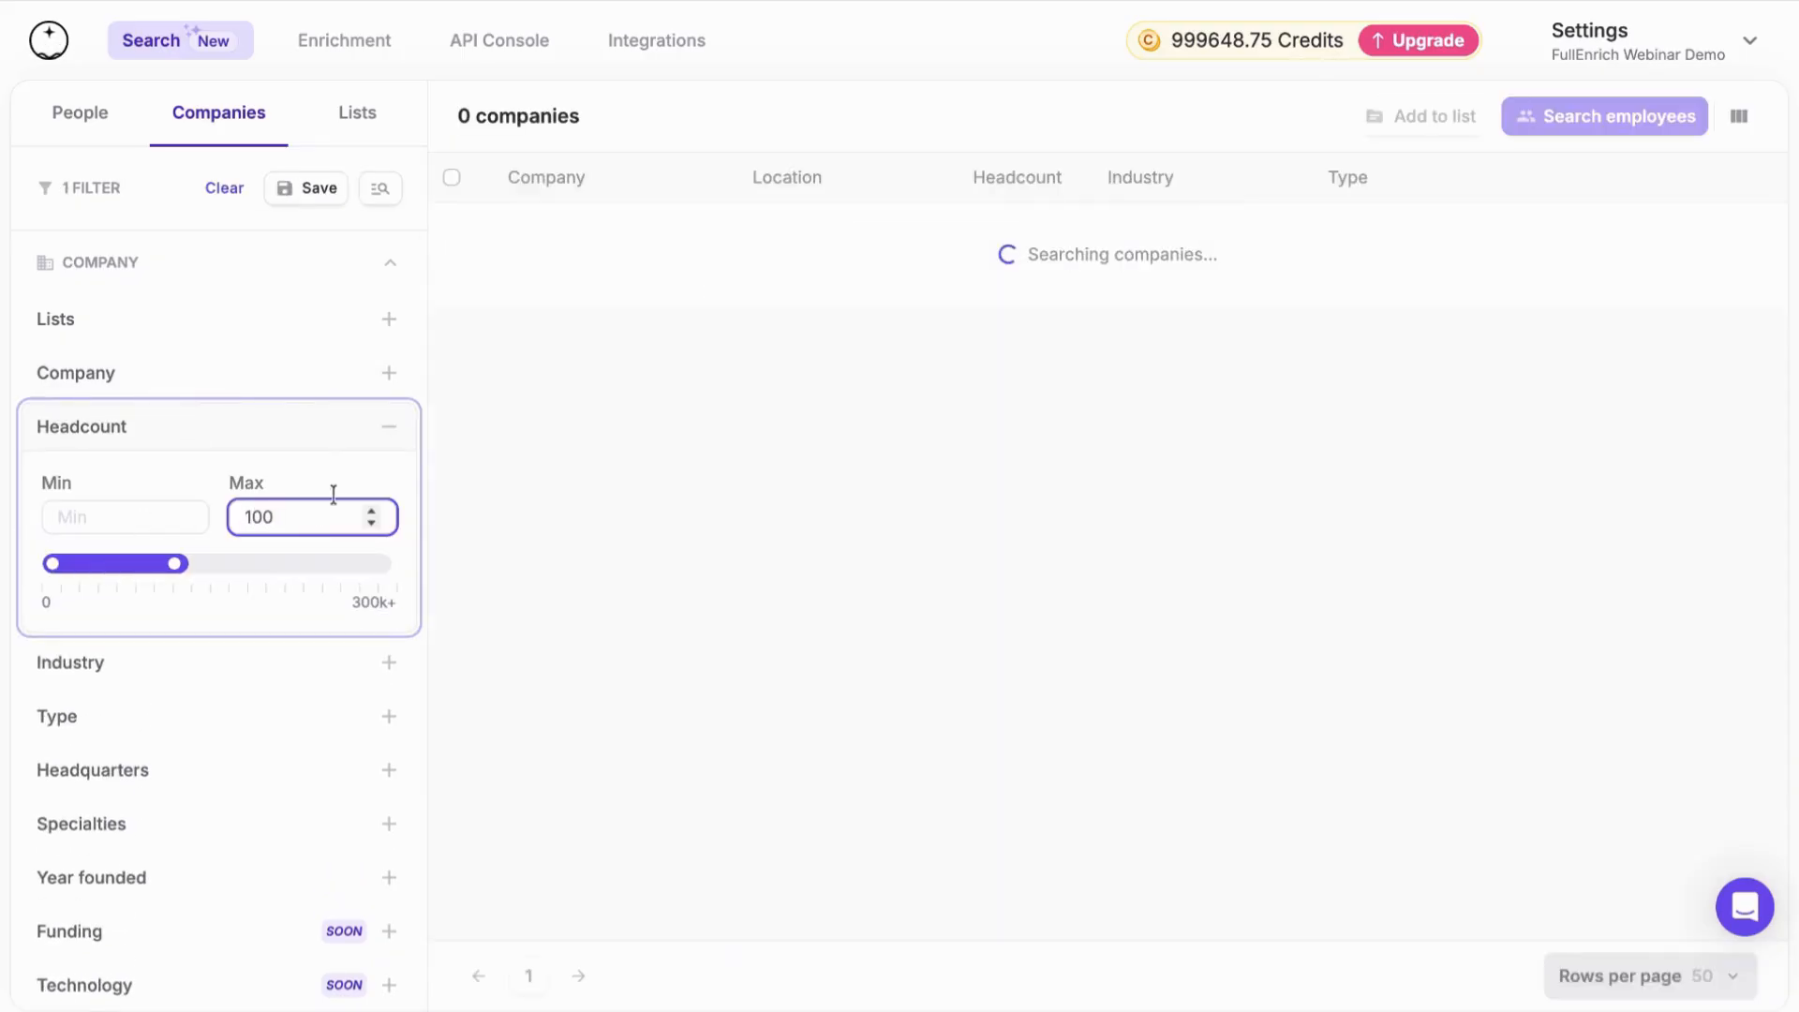
click(387, 429)
Add Software Development as an included industry in the company search
scroll(241, 462, down, 1)
click(234, 468)
text(sof)
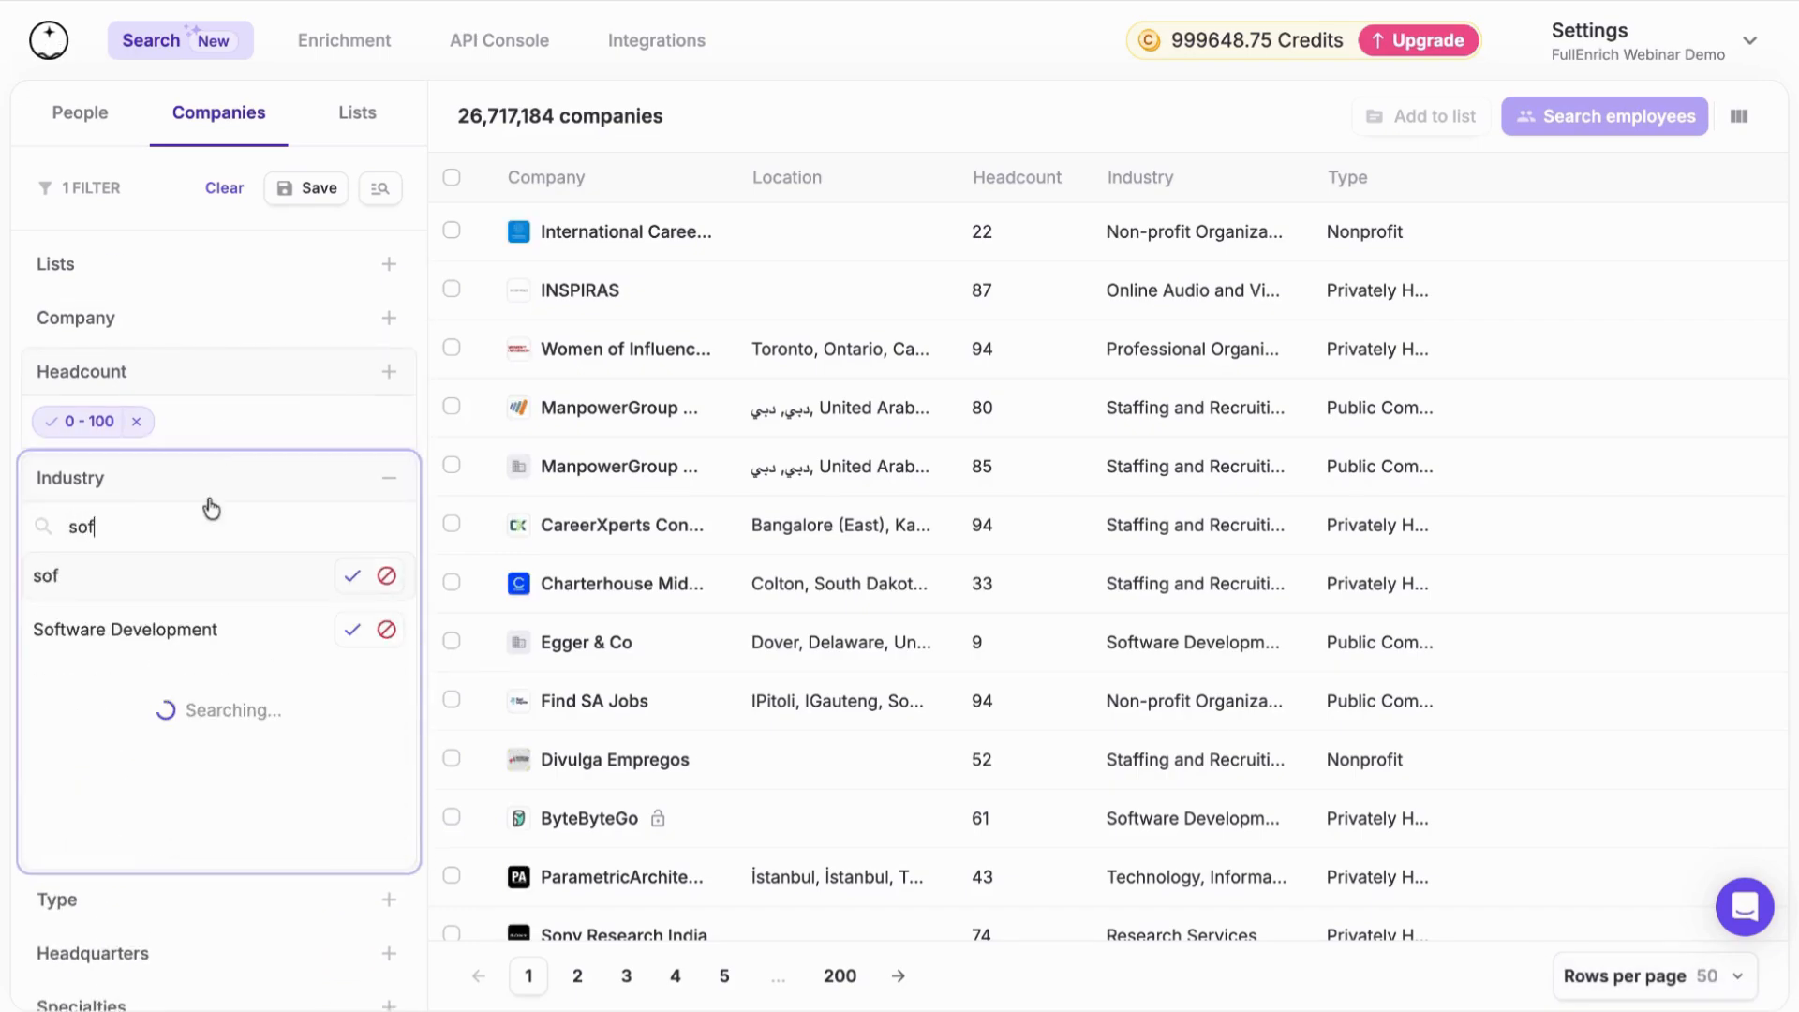
click(352, 628)
click(387, 480)
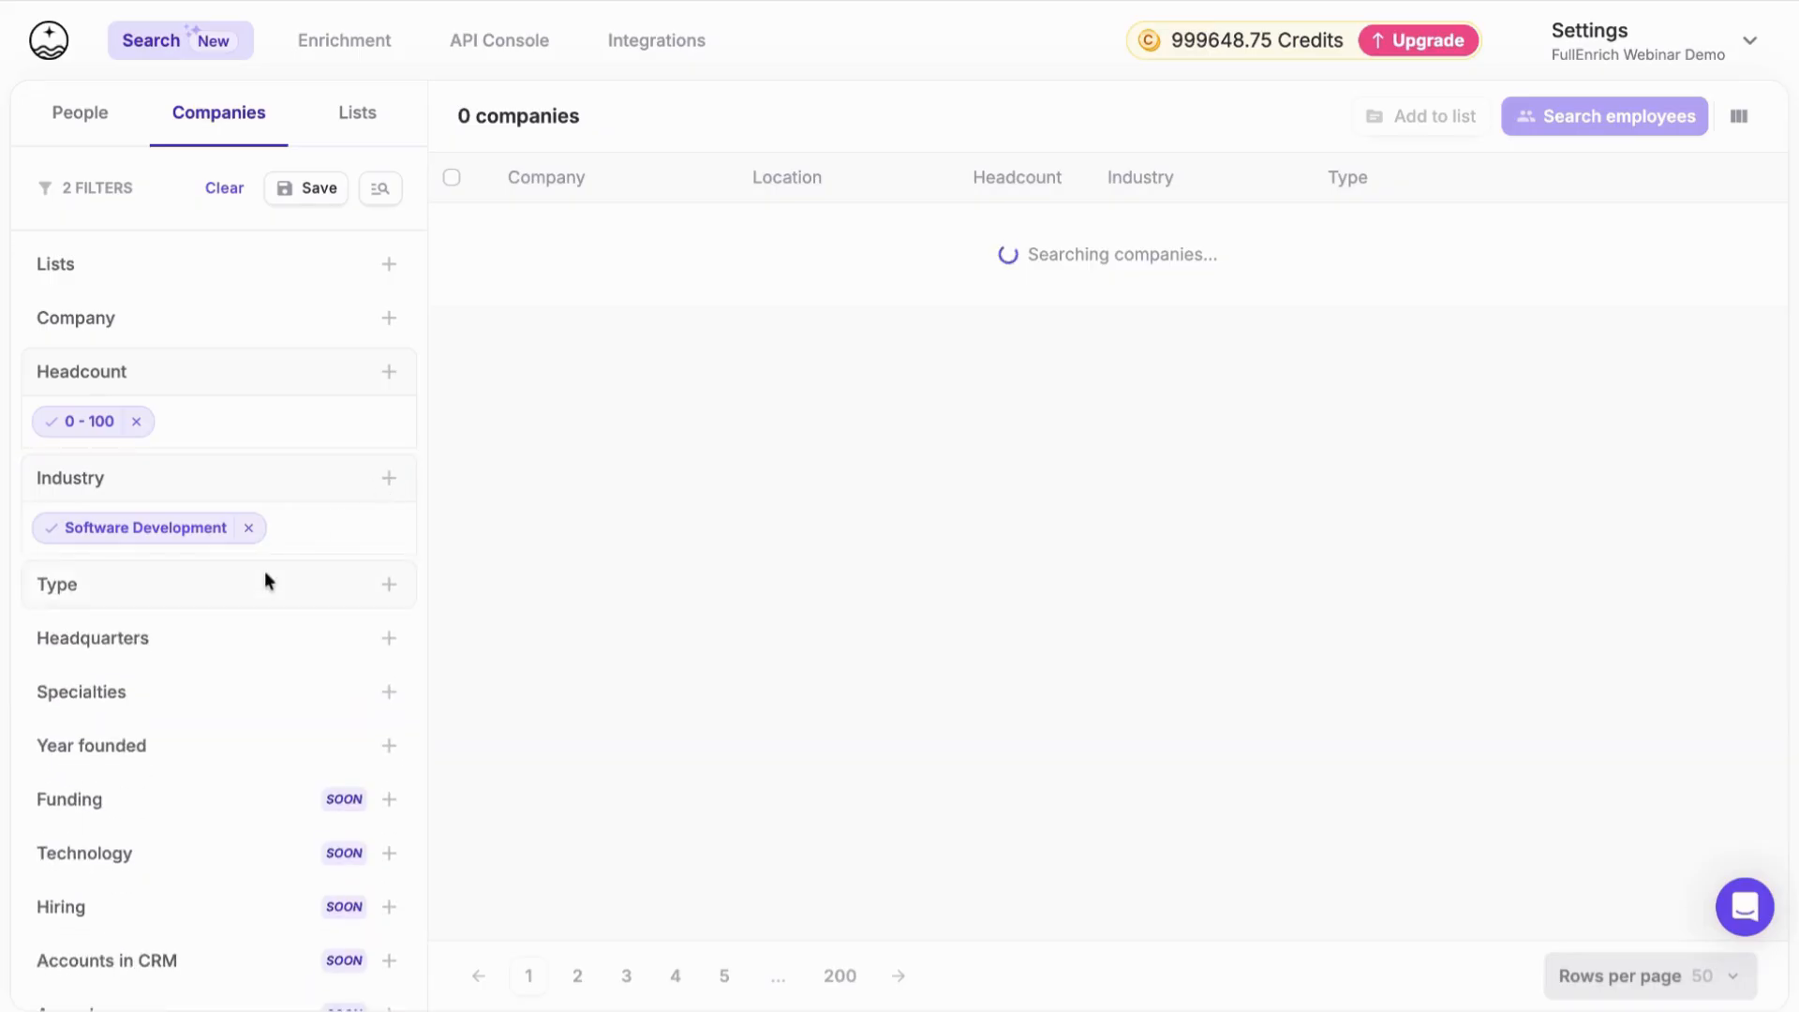
View the company Type filter options and collapse them without choosing any
scroll(265, 578, down, 3)
click(318, 440)
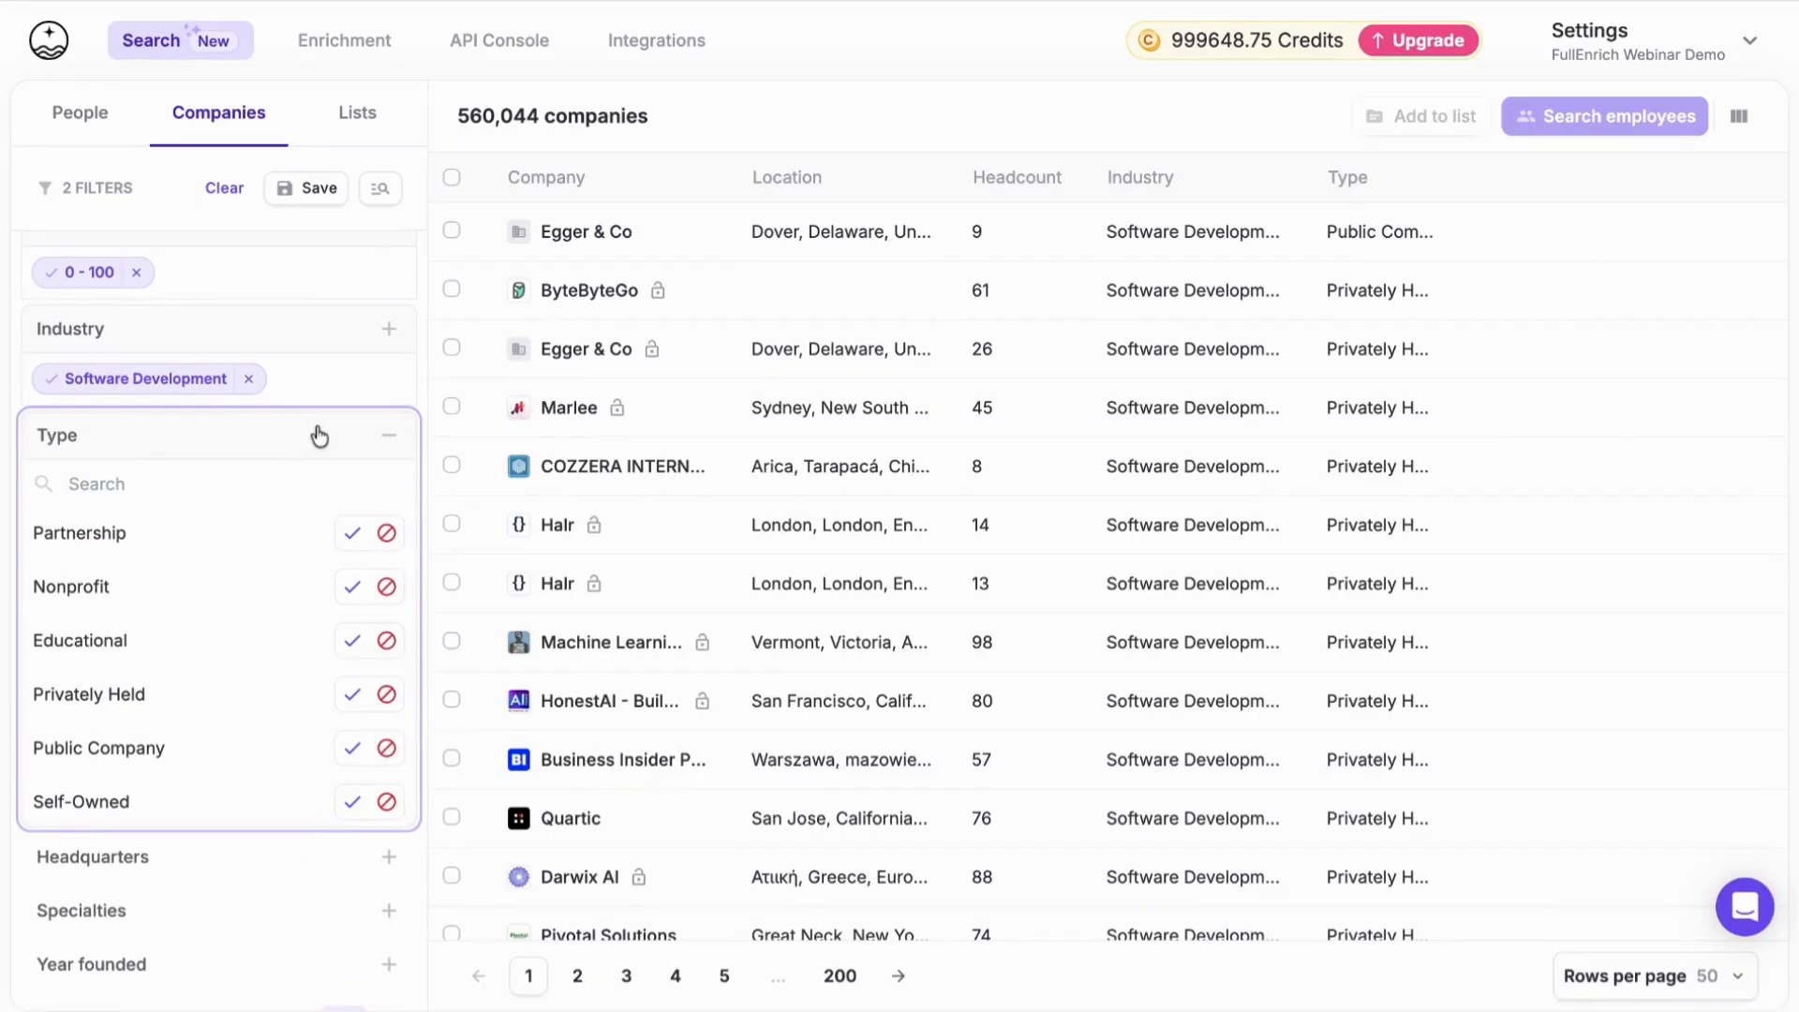
click(319, 436)
scroll(294, 470, down, 1)
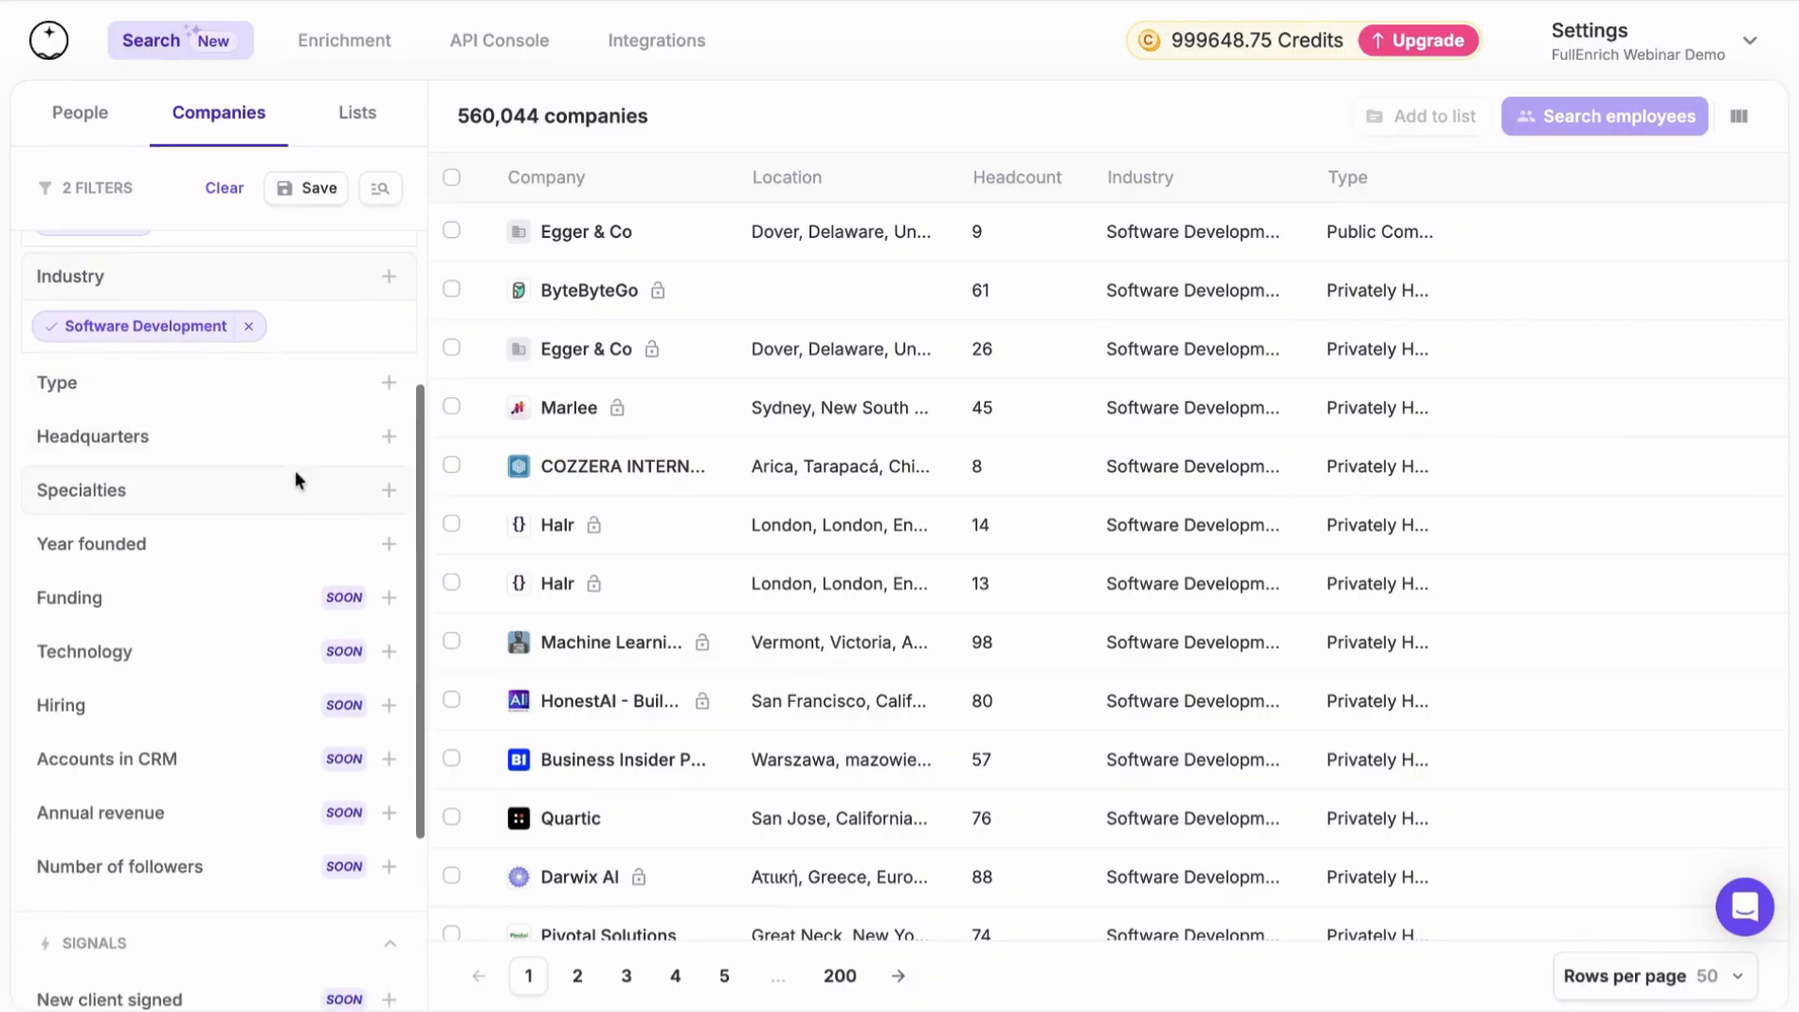
Limit the company headquarters to San Francisco, California
click(304, 455)
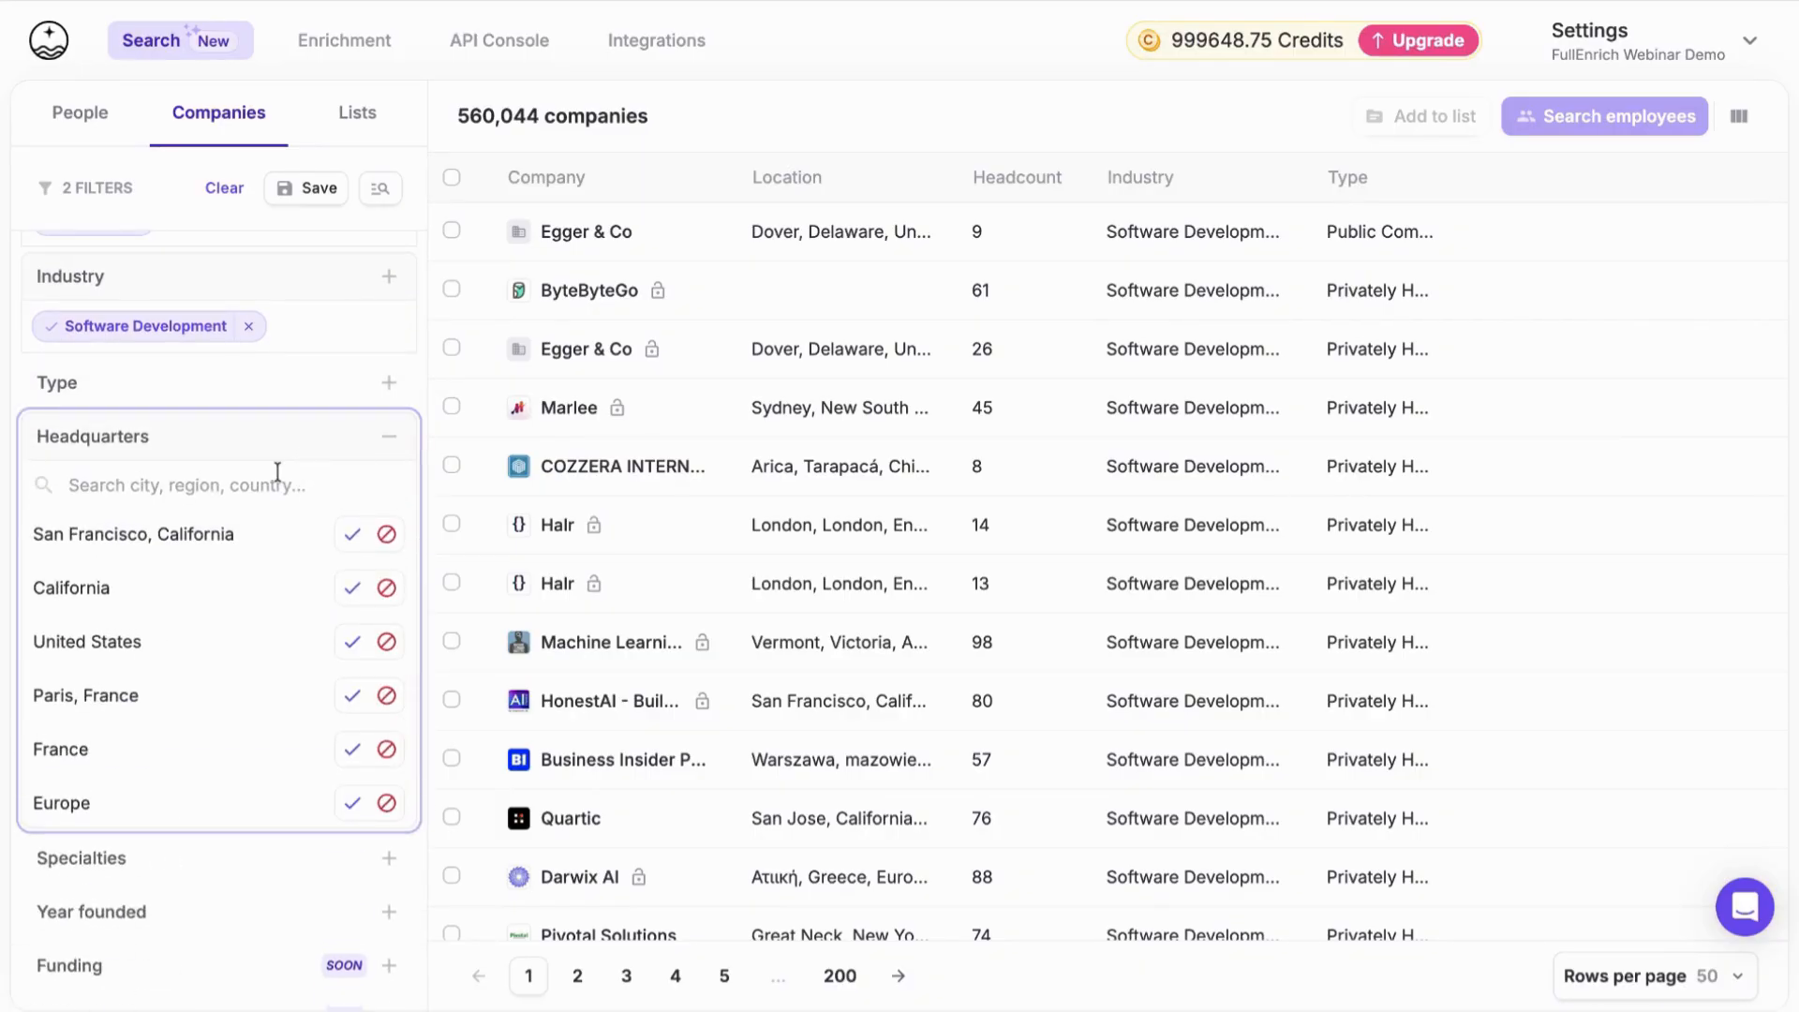
click(353, 535)
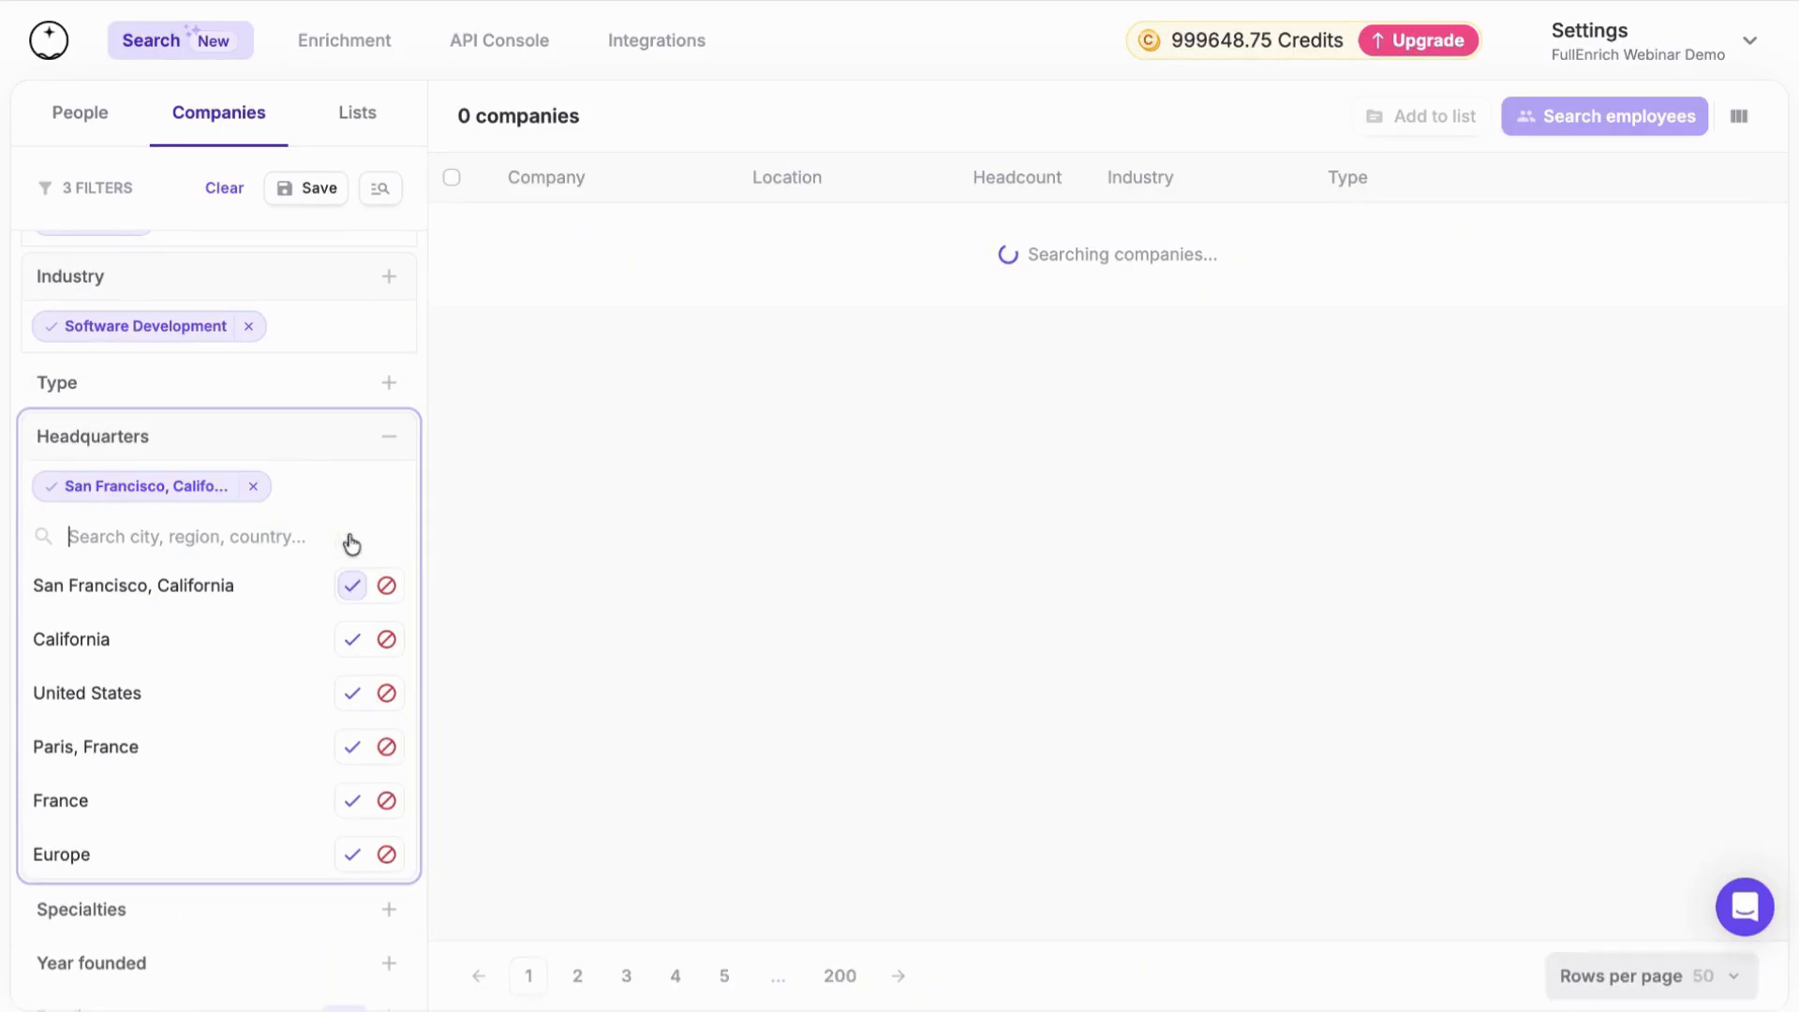
click(393, 438)
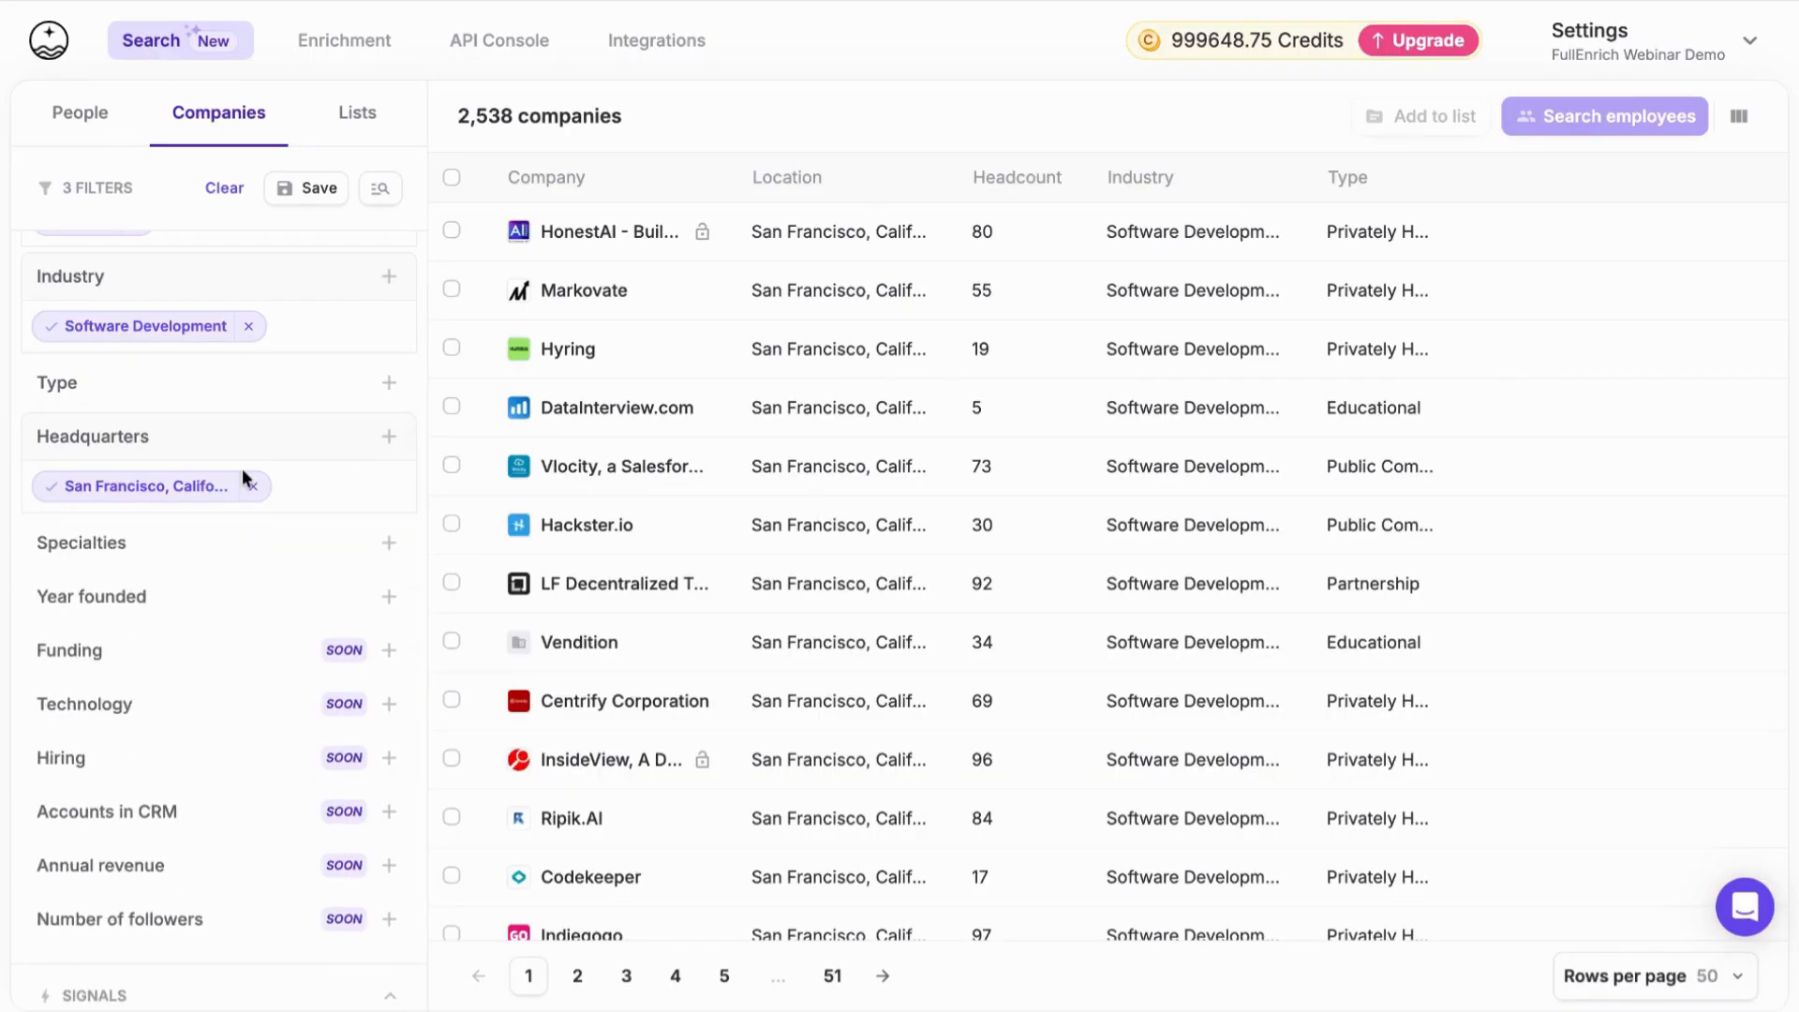
scroll(295, 452, down, 1)
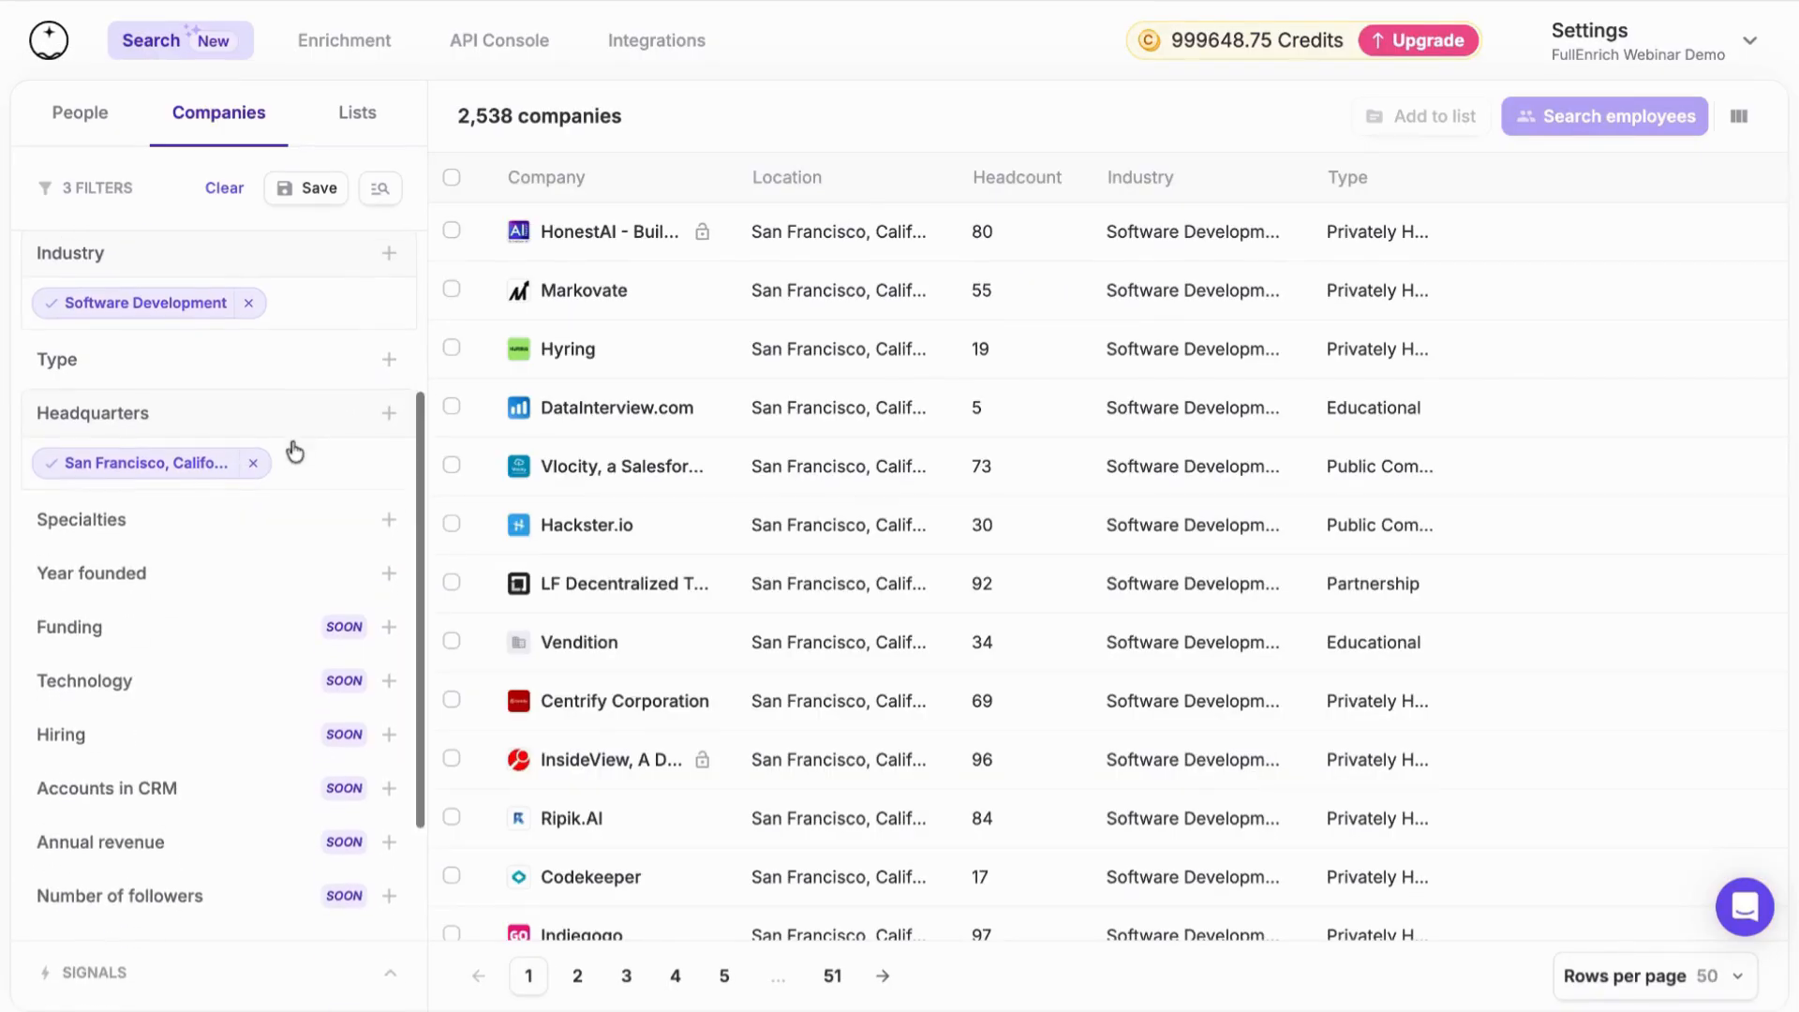
Search the company Specialties filter for "account", clear the search text, and collapse the filter without choosing any specialty
scroll(295, 452, down, 1)
click(300, 429)
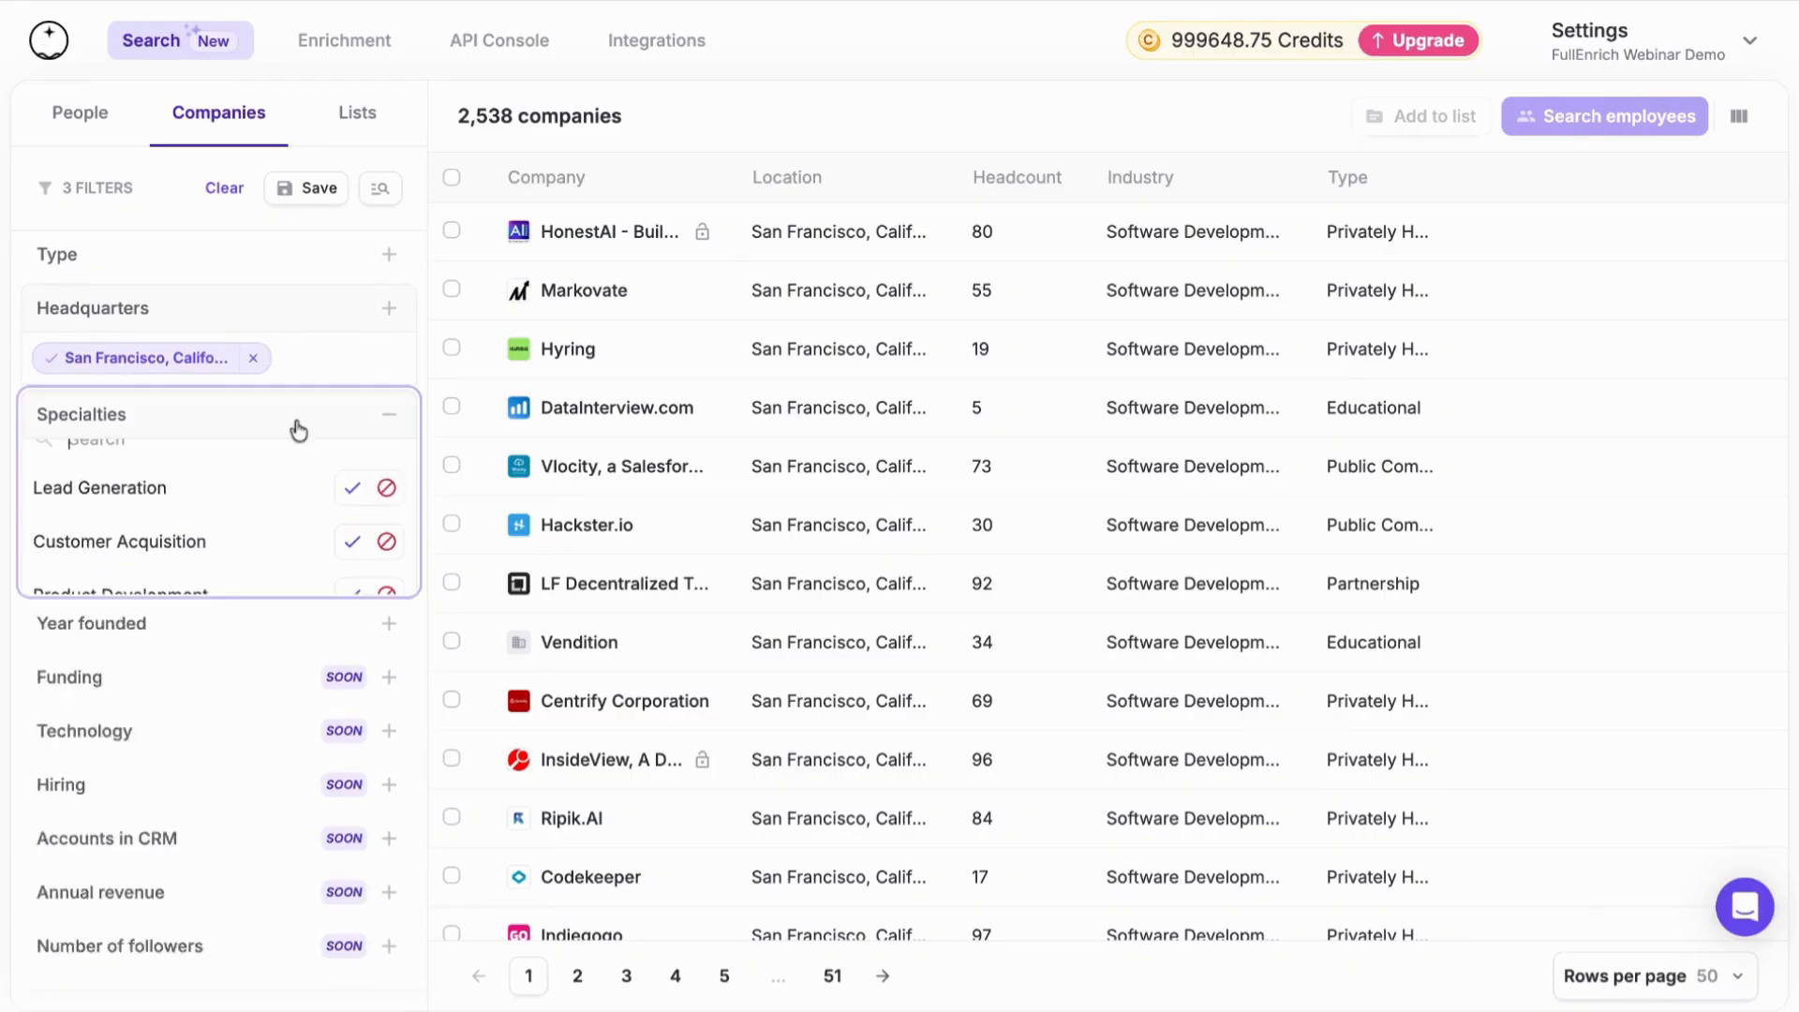
scroll(272, 606, down, 5)
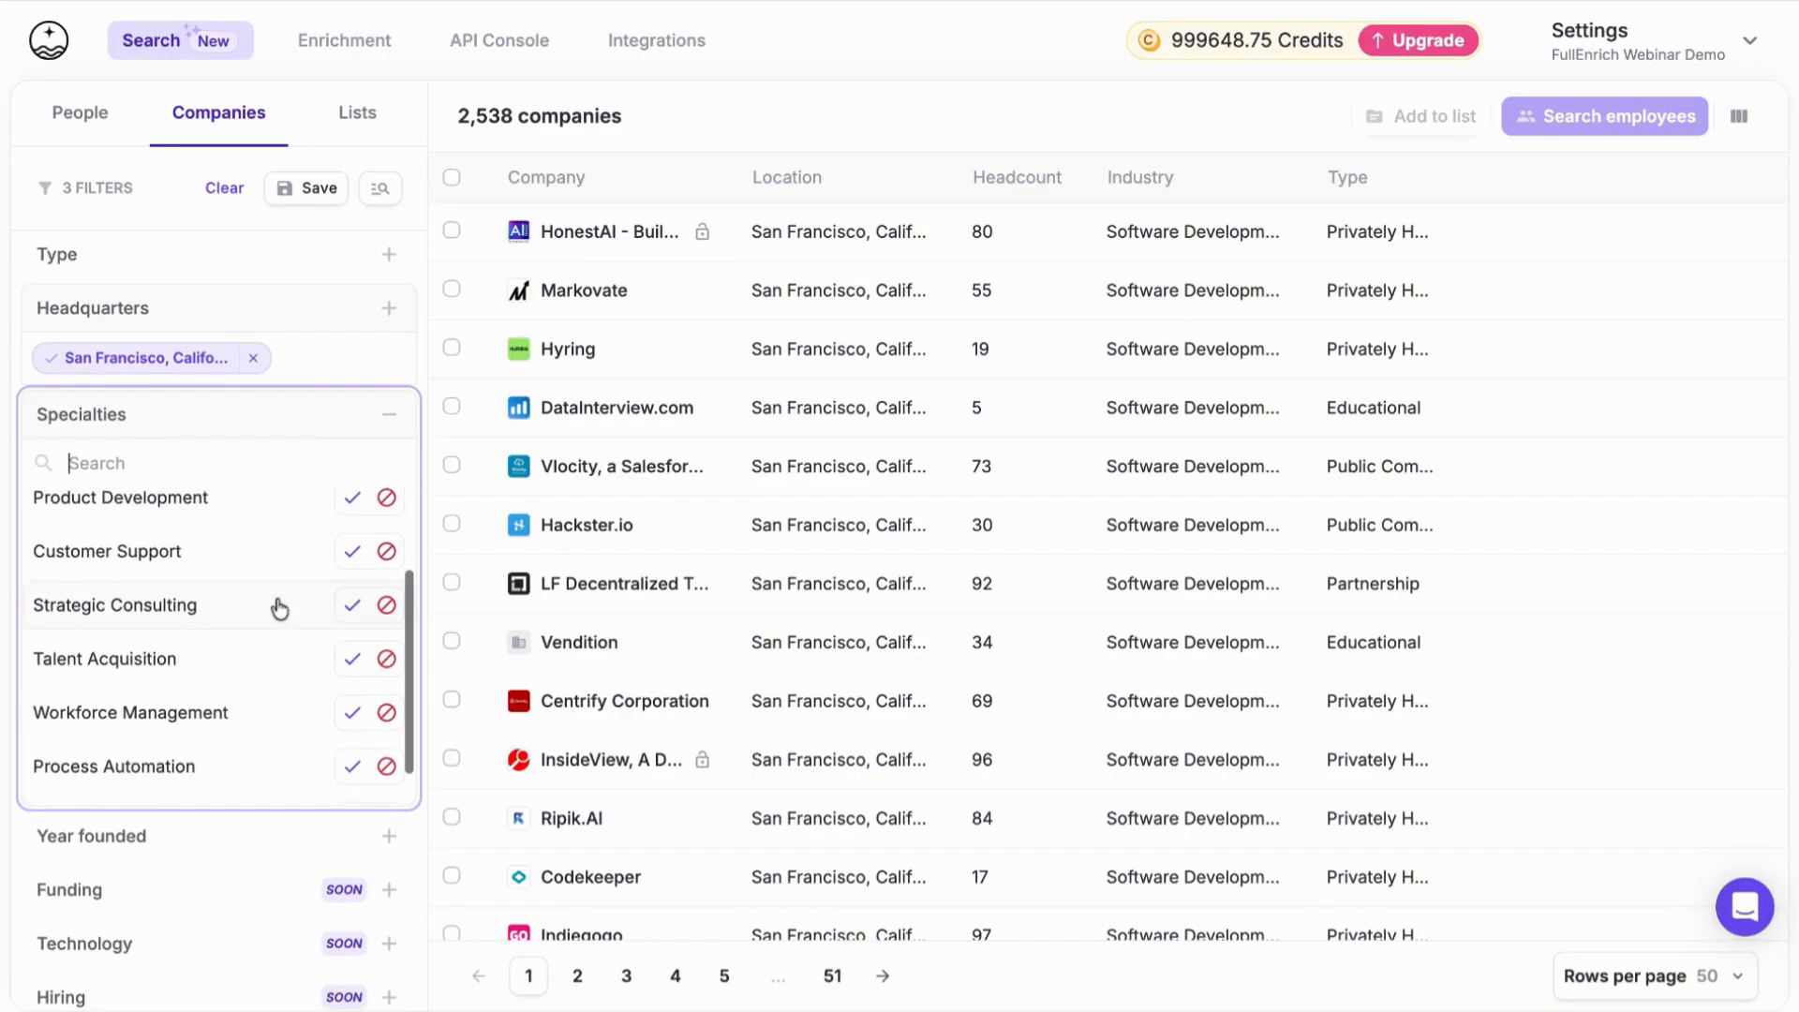
scroll(273, 606, up, 4)
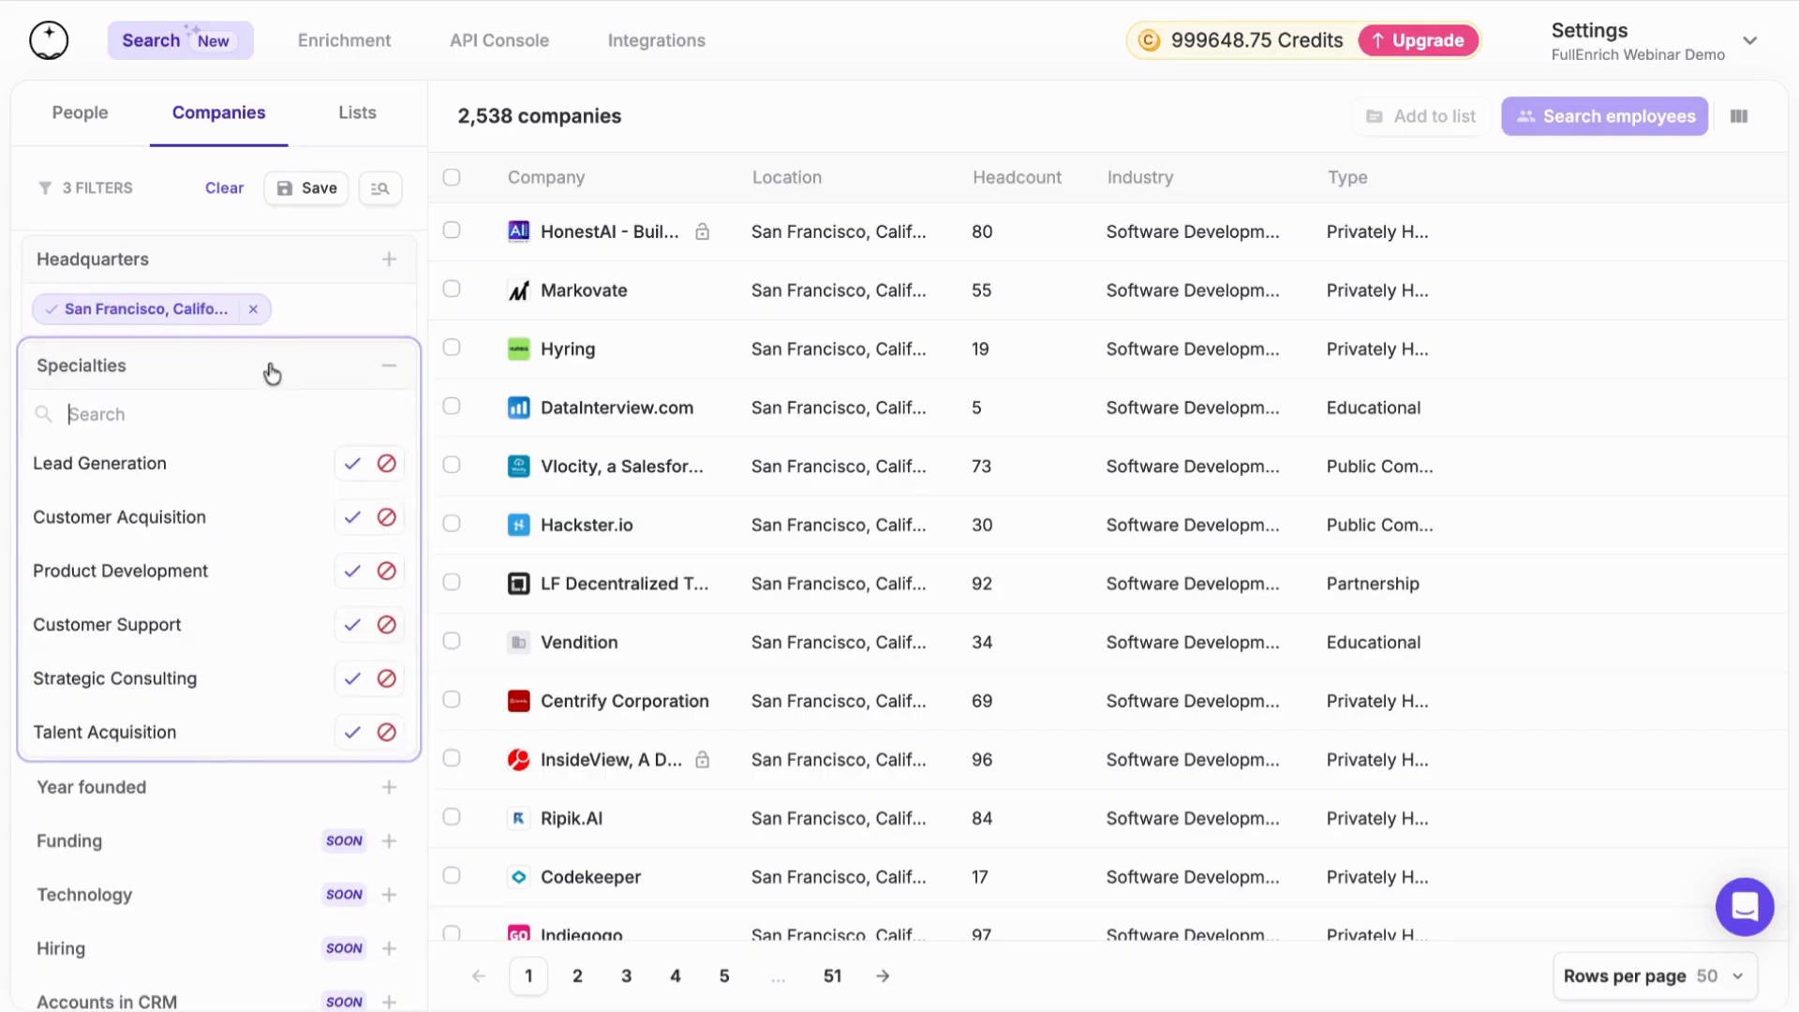
text(account)
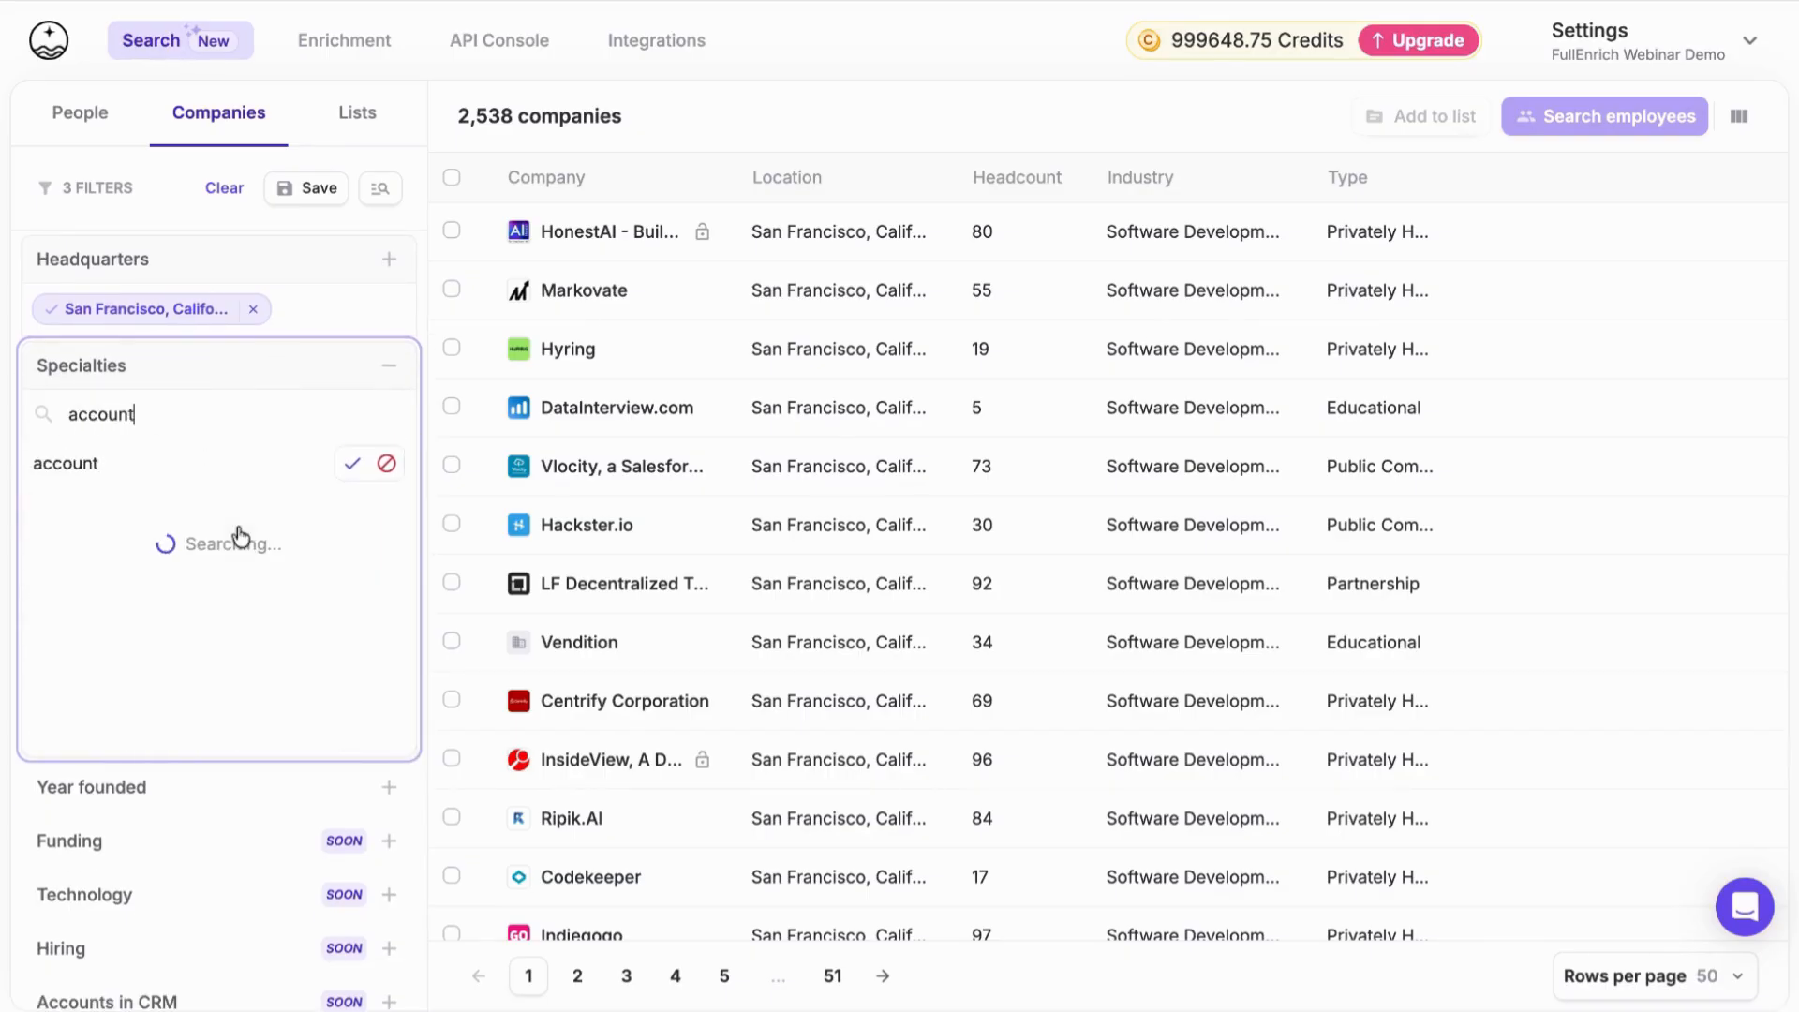
key(BackSpace)
key(BackSpace)
key(BackSpace)
key(BackSpace)
key(BackSpace)
key(BackSpace)
key(BackSpace)
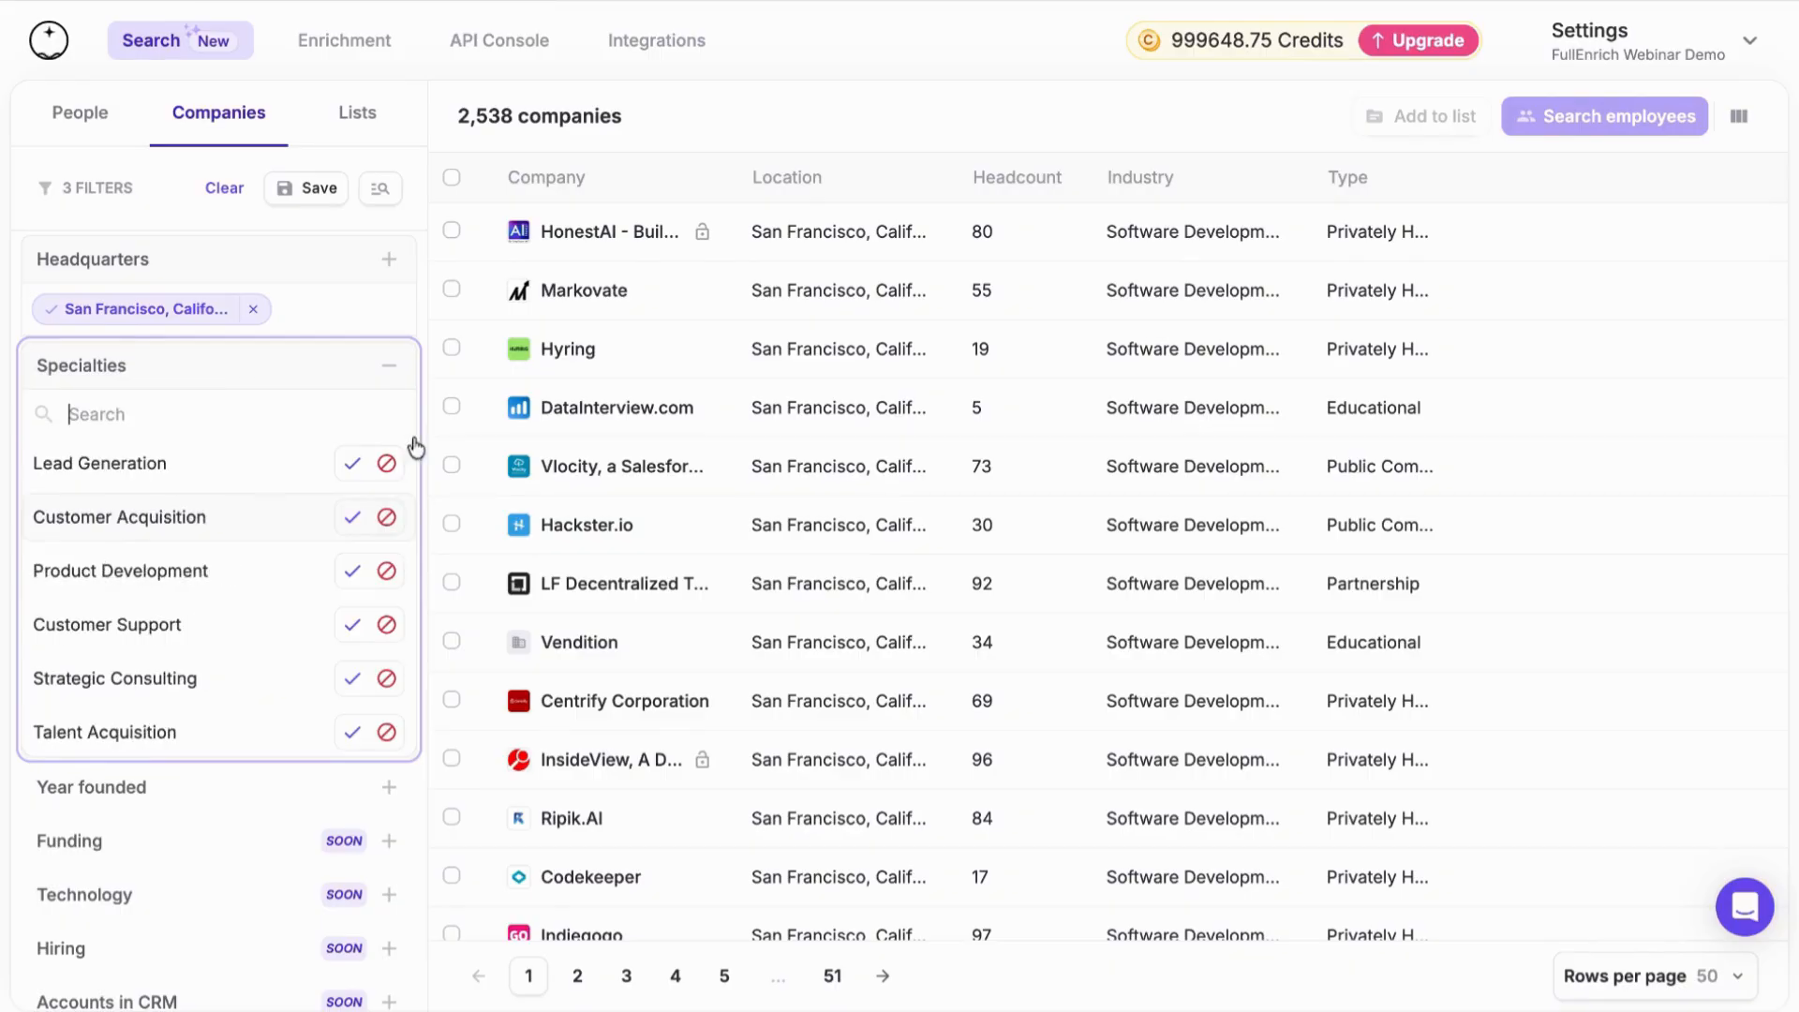
click(412, 373)
Look through the remaining company filters and signals, down to the option for requesting new filters
scroll(305, 583, down, 1)
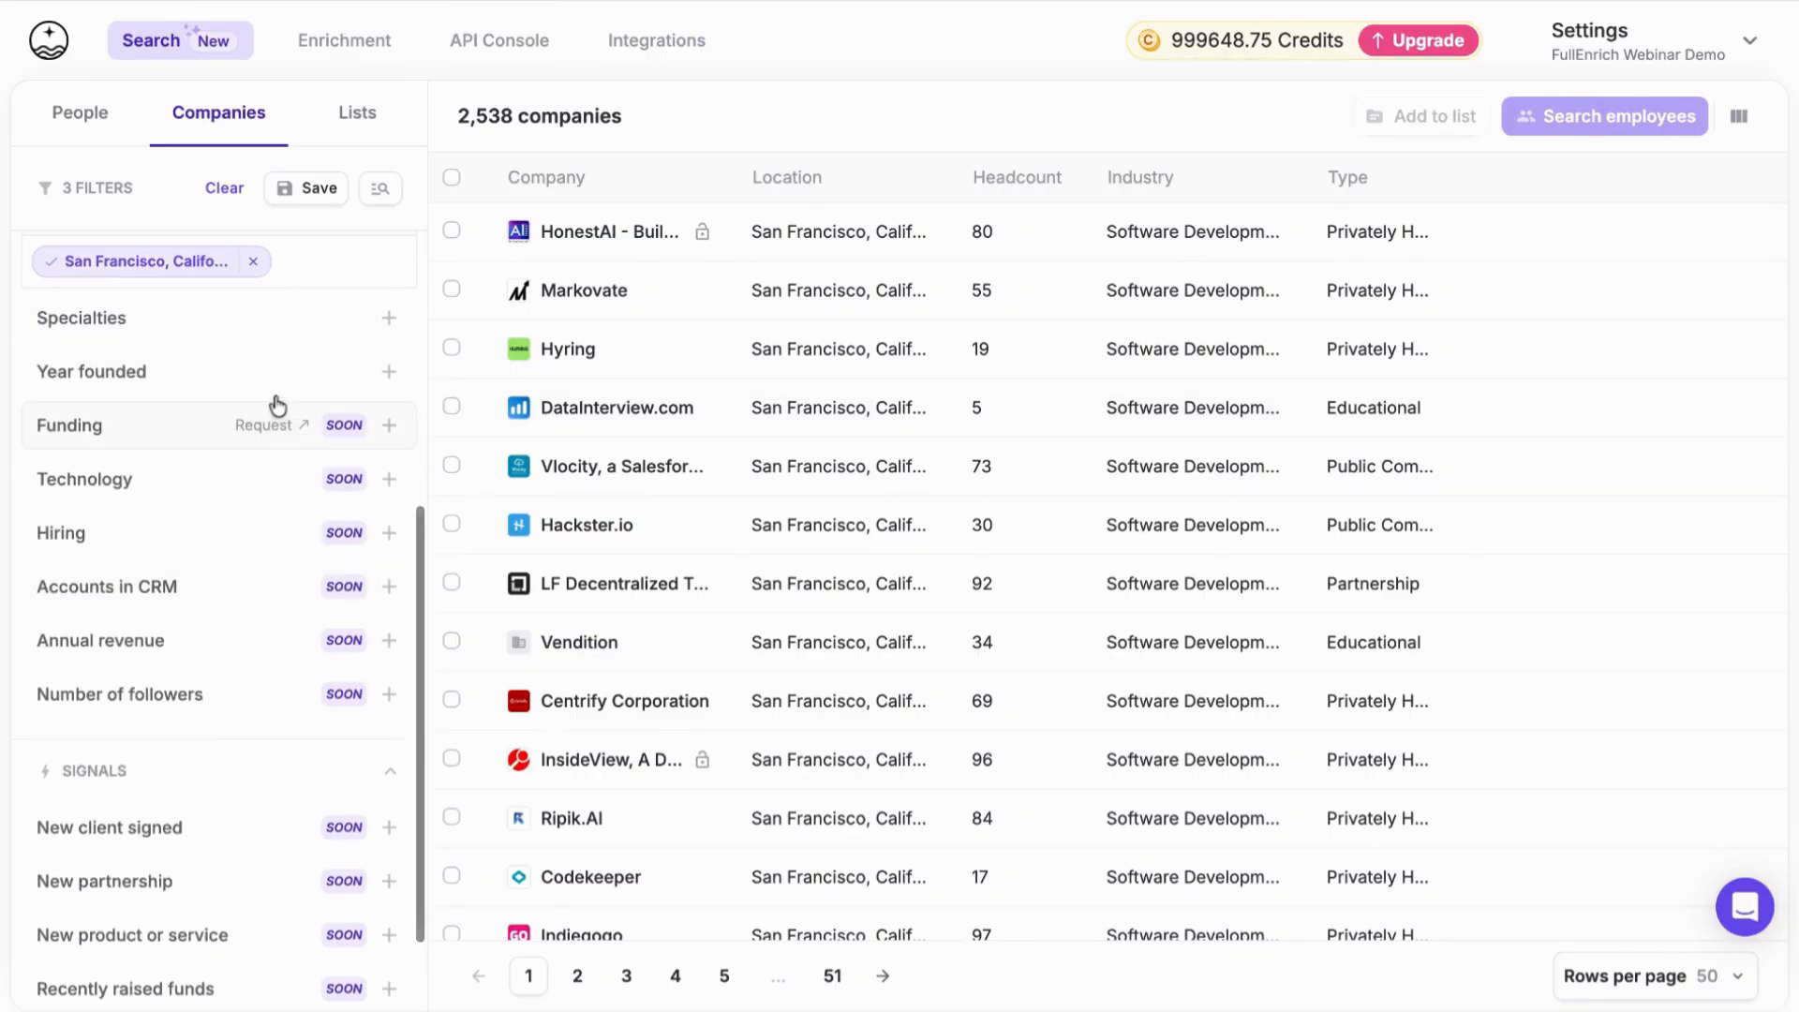
scroll(269, 434, down, 1)
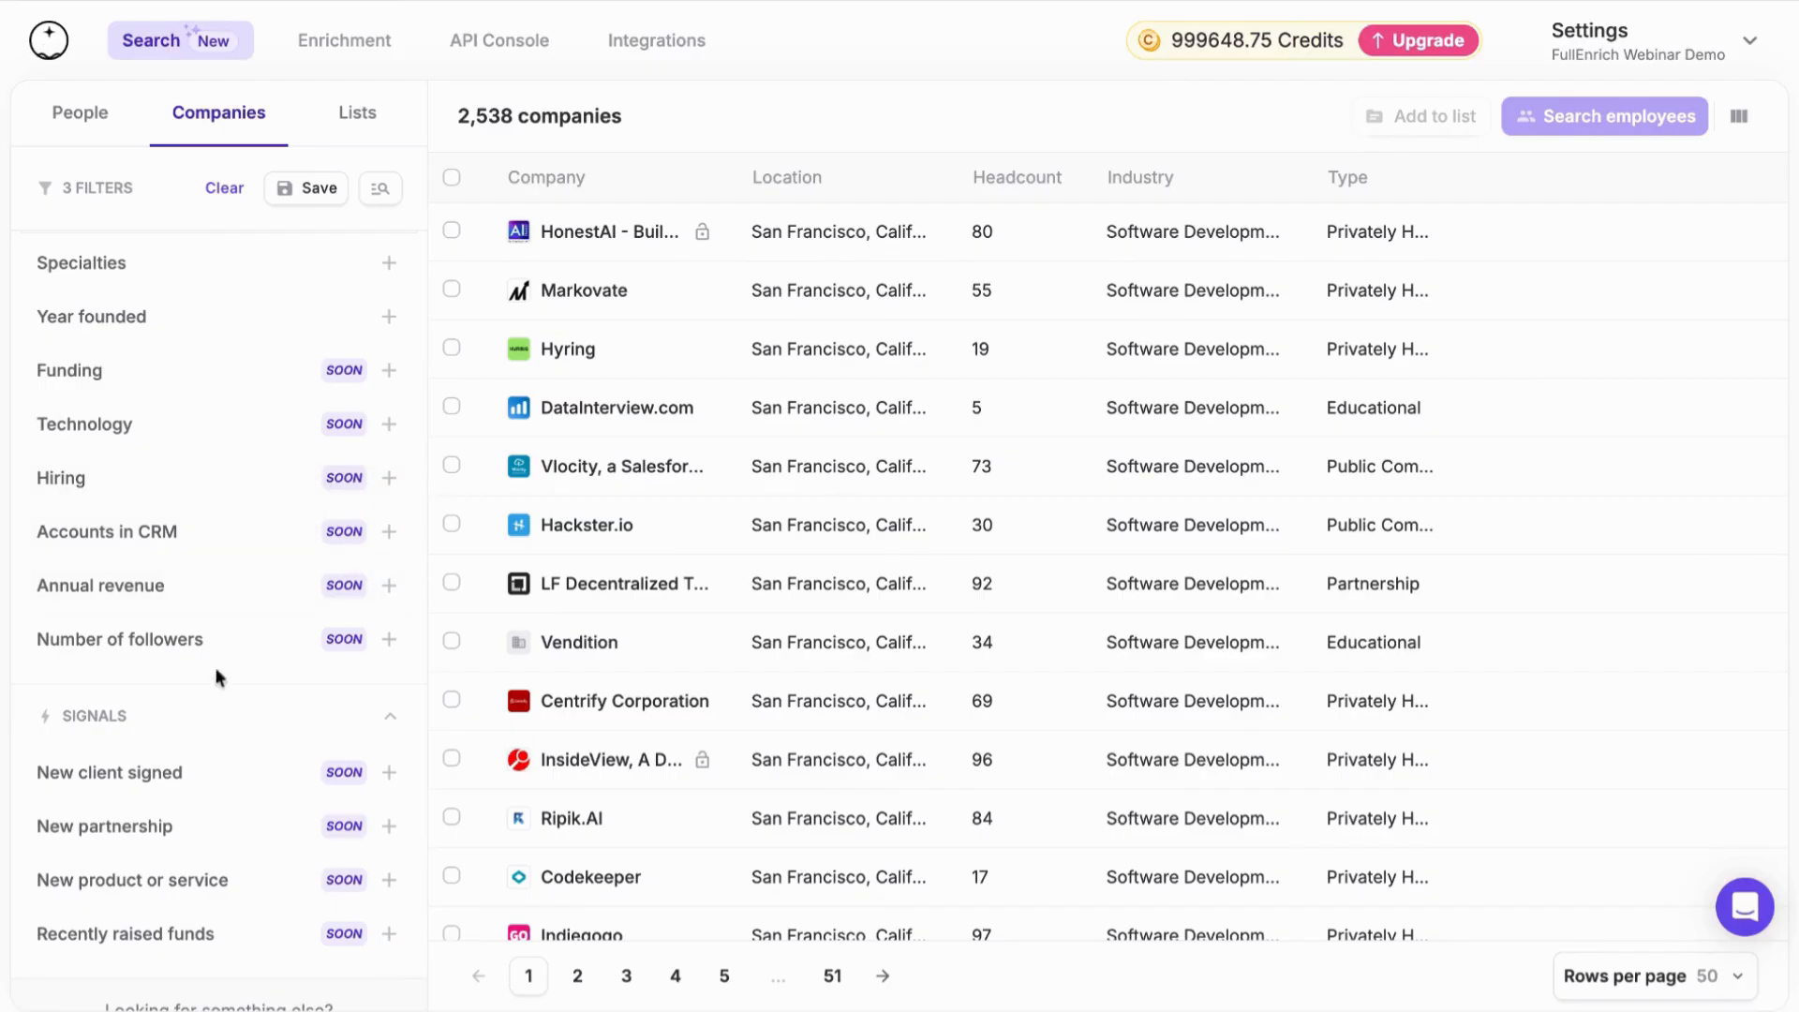
scroll(207, 688, down, 1)
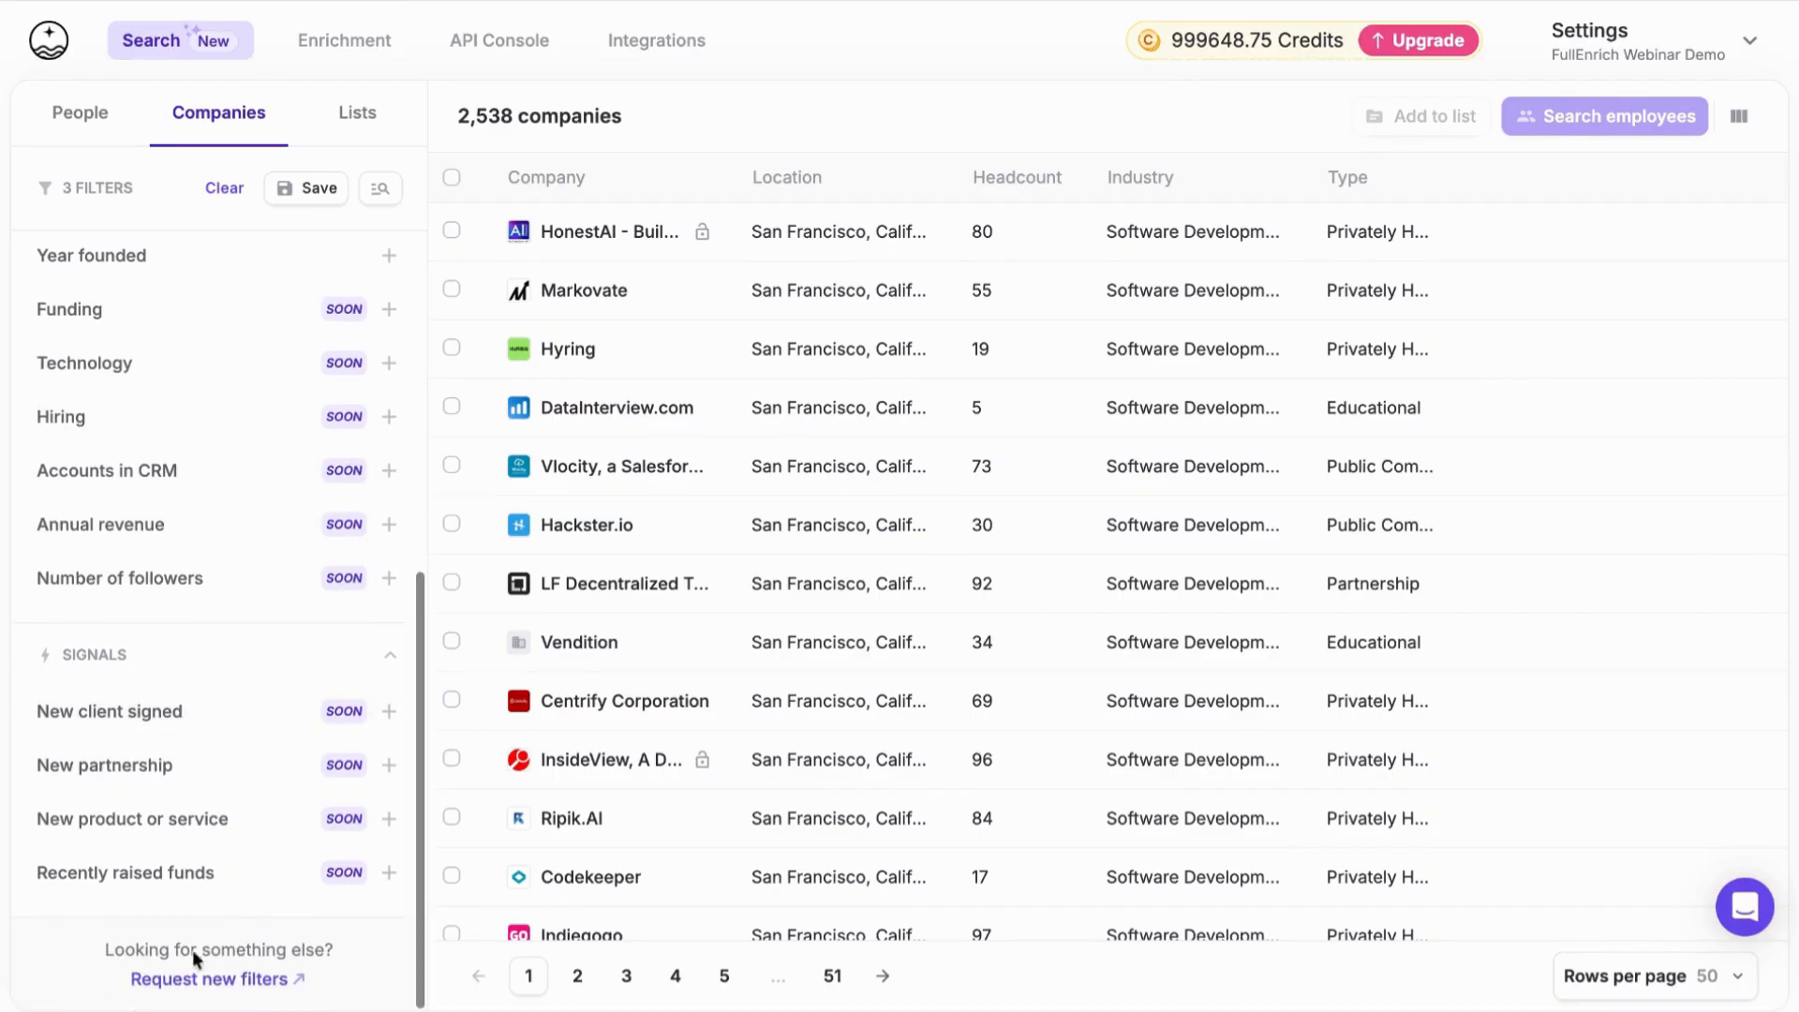
scroll(213, 702, up, 6)
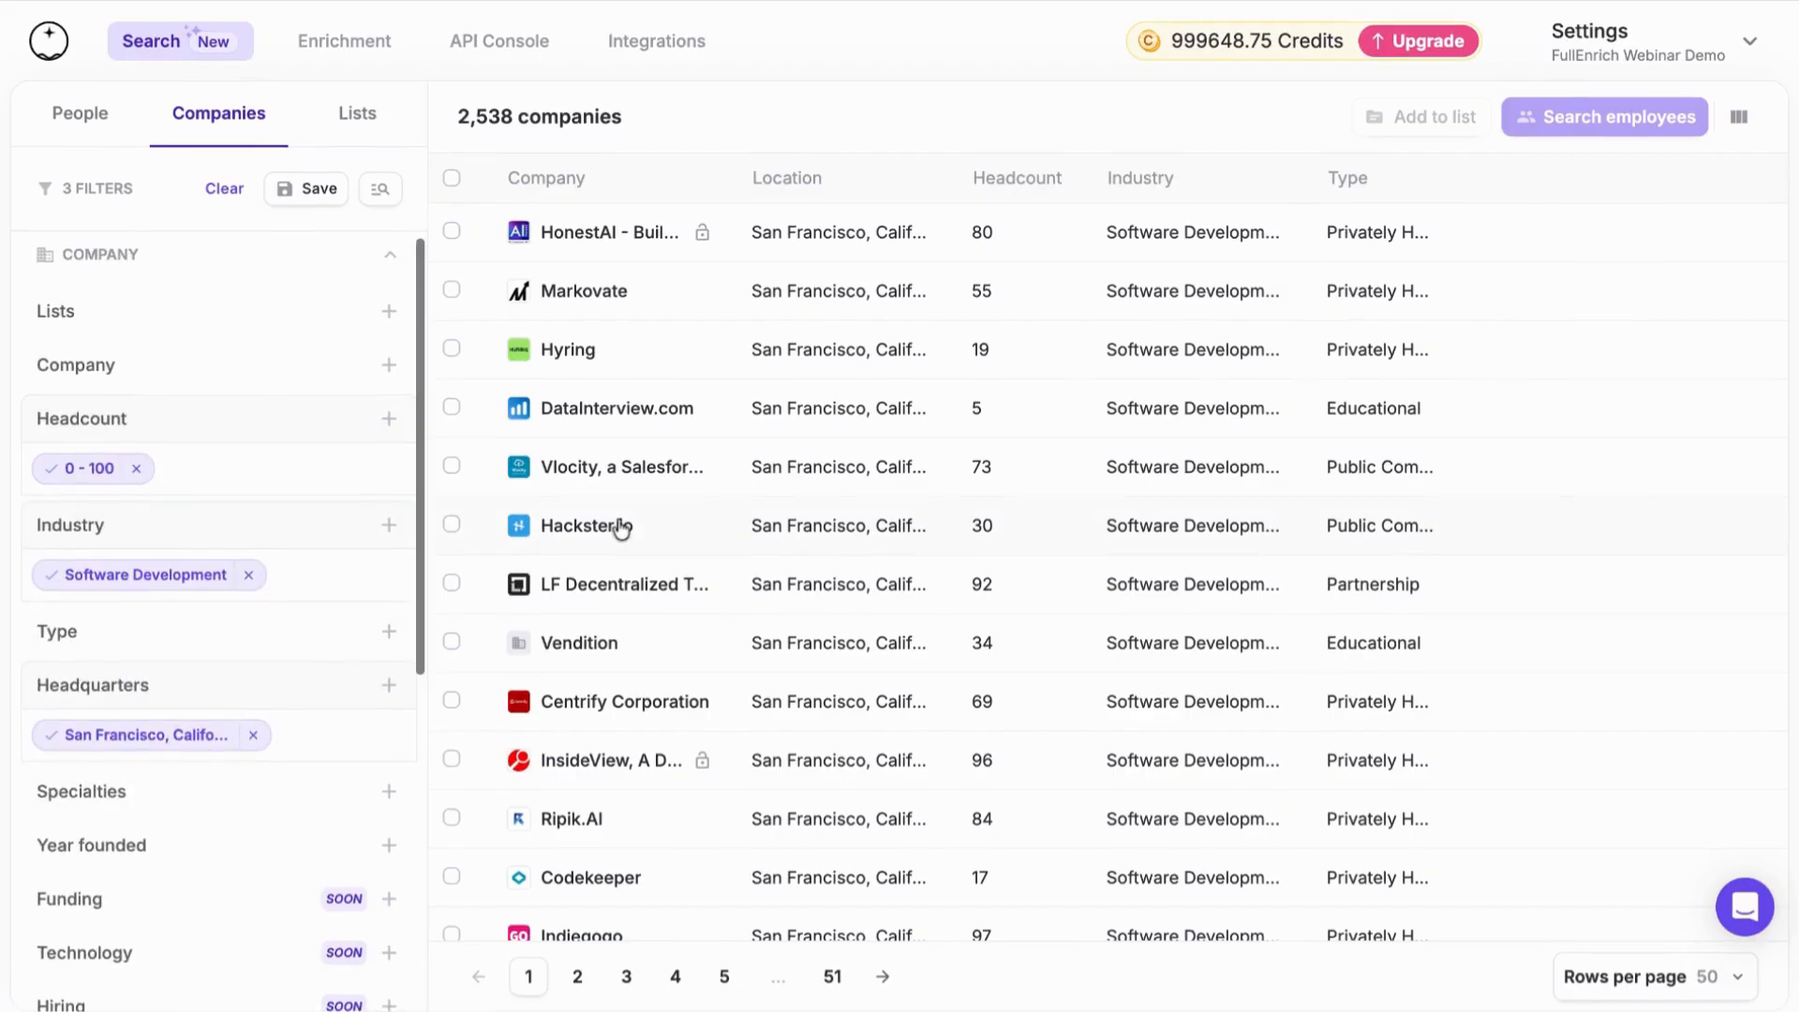
Select all companies in the search and search for their employees
click(452, 178)
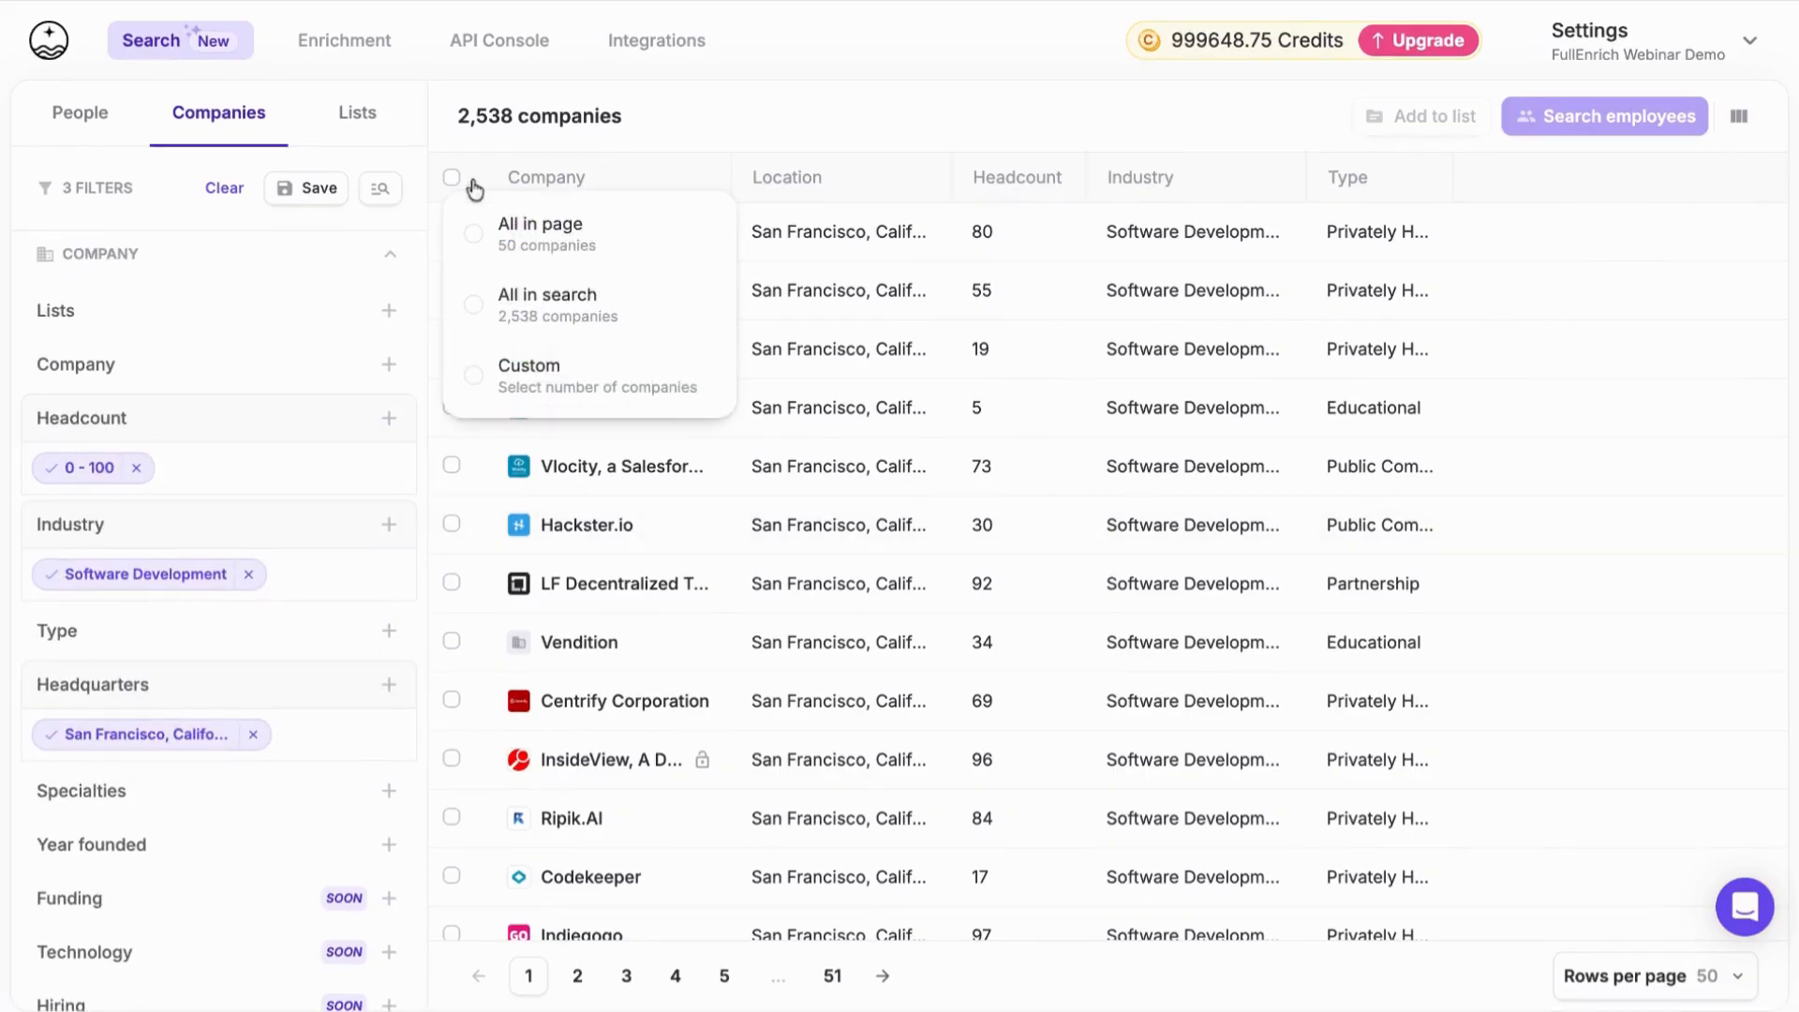
click(522, 310)
click(1584, 114)
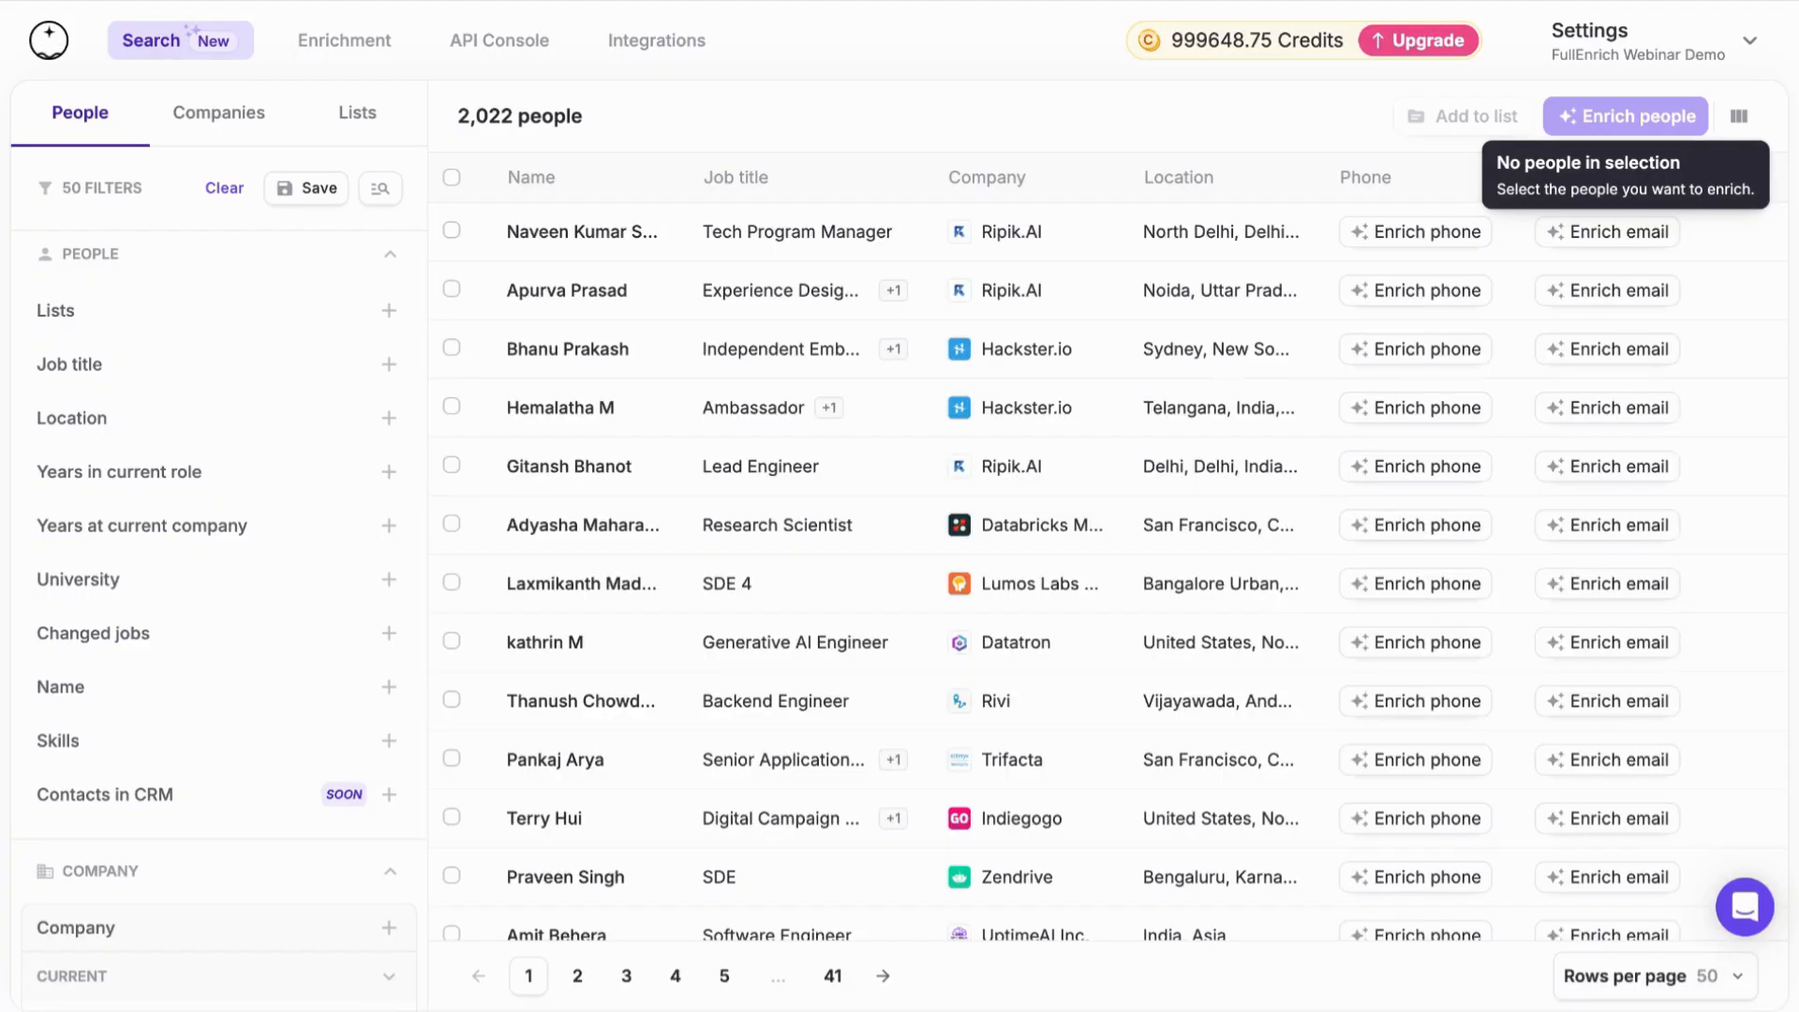
scroll(1148, 585, down, 1)
scroll(1155, 596, up, 1)
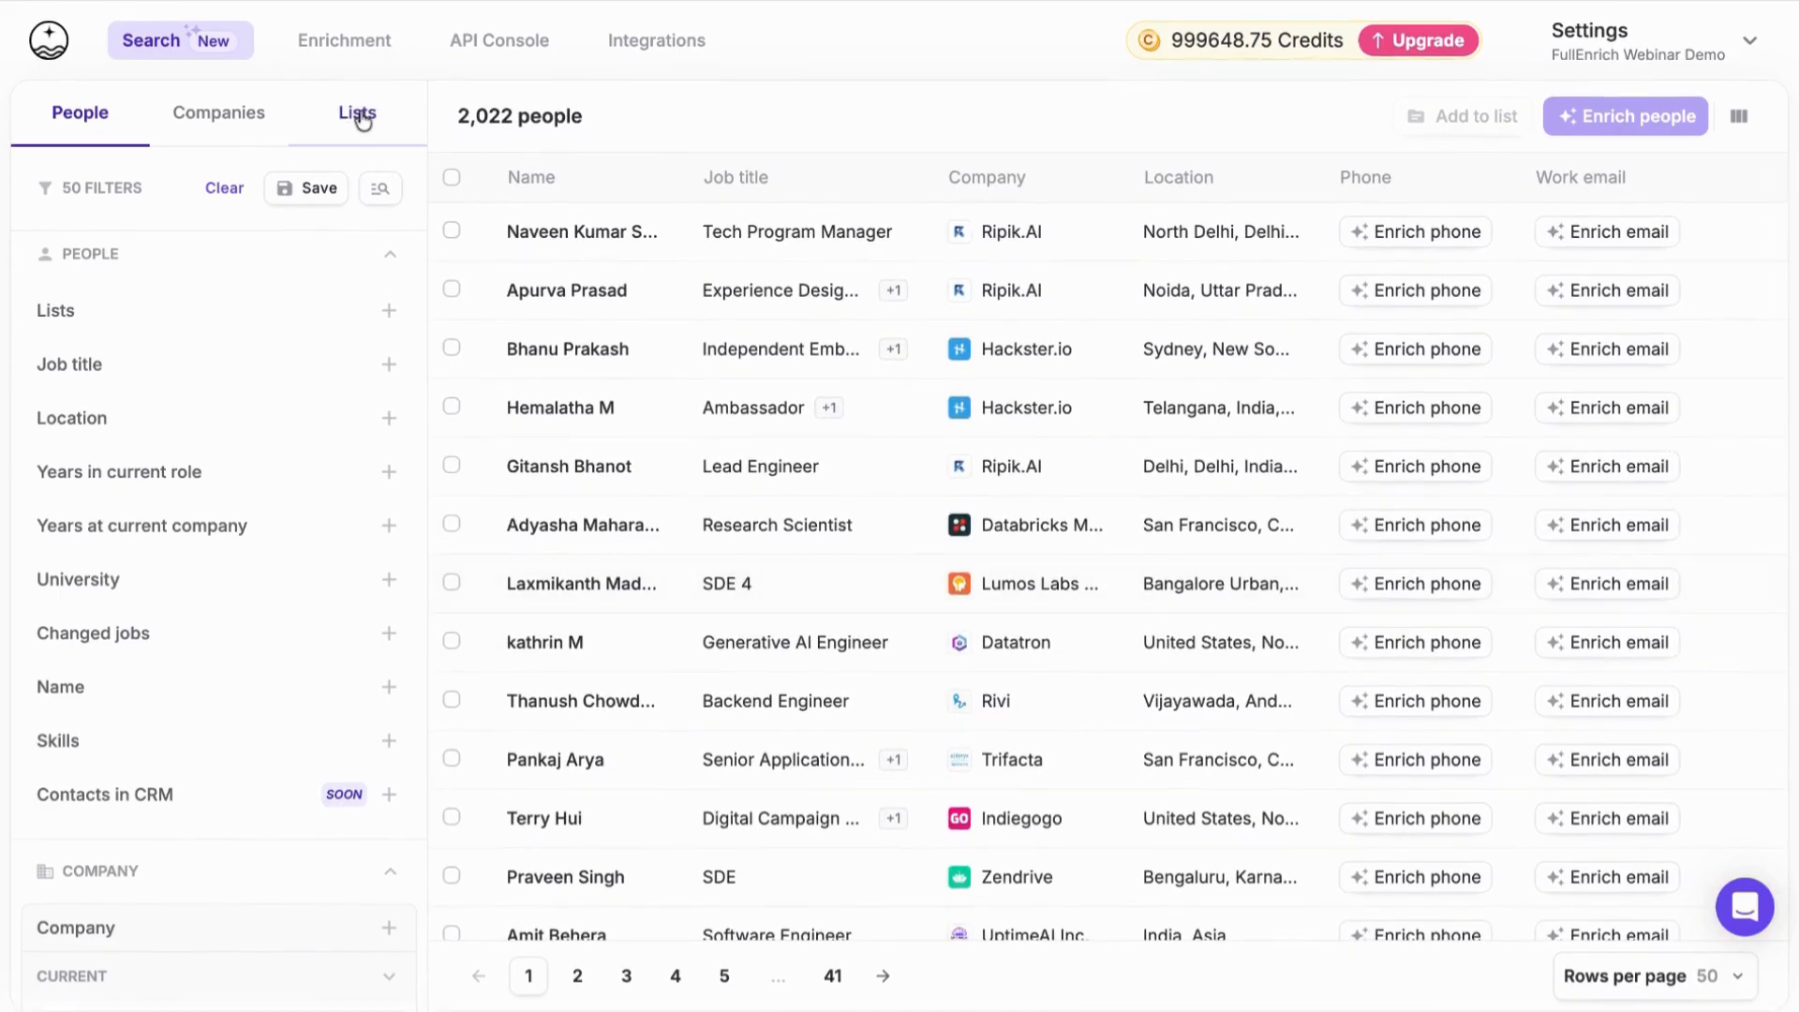
View the own people list and company list, and return to the people search
click(361, 117)
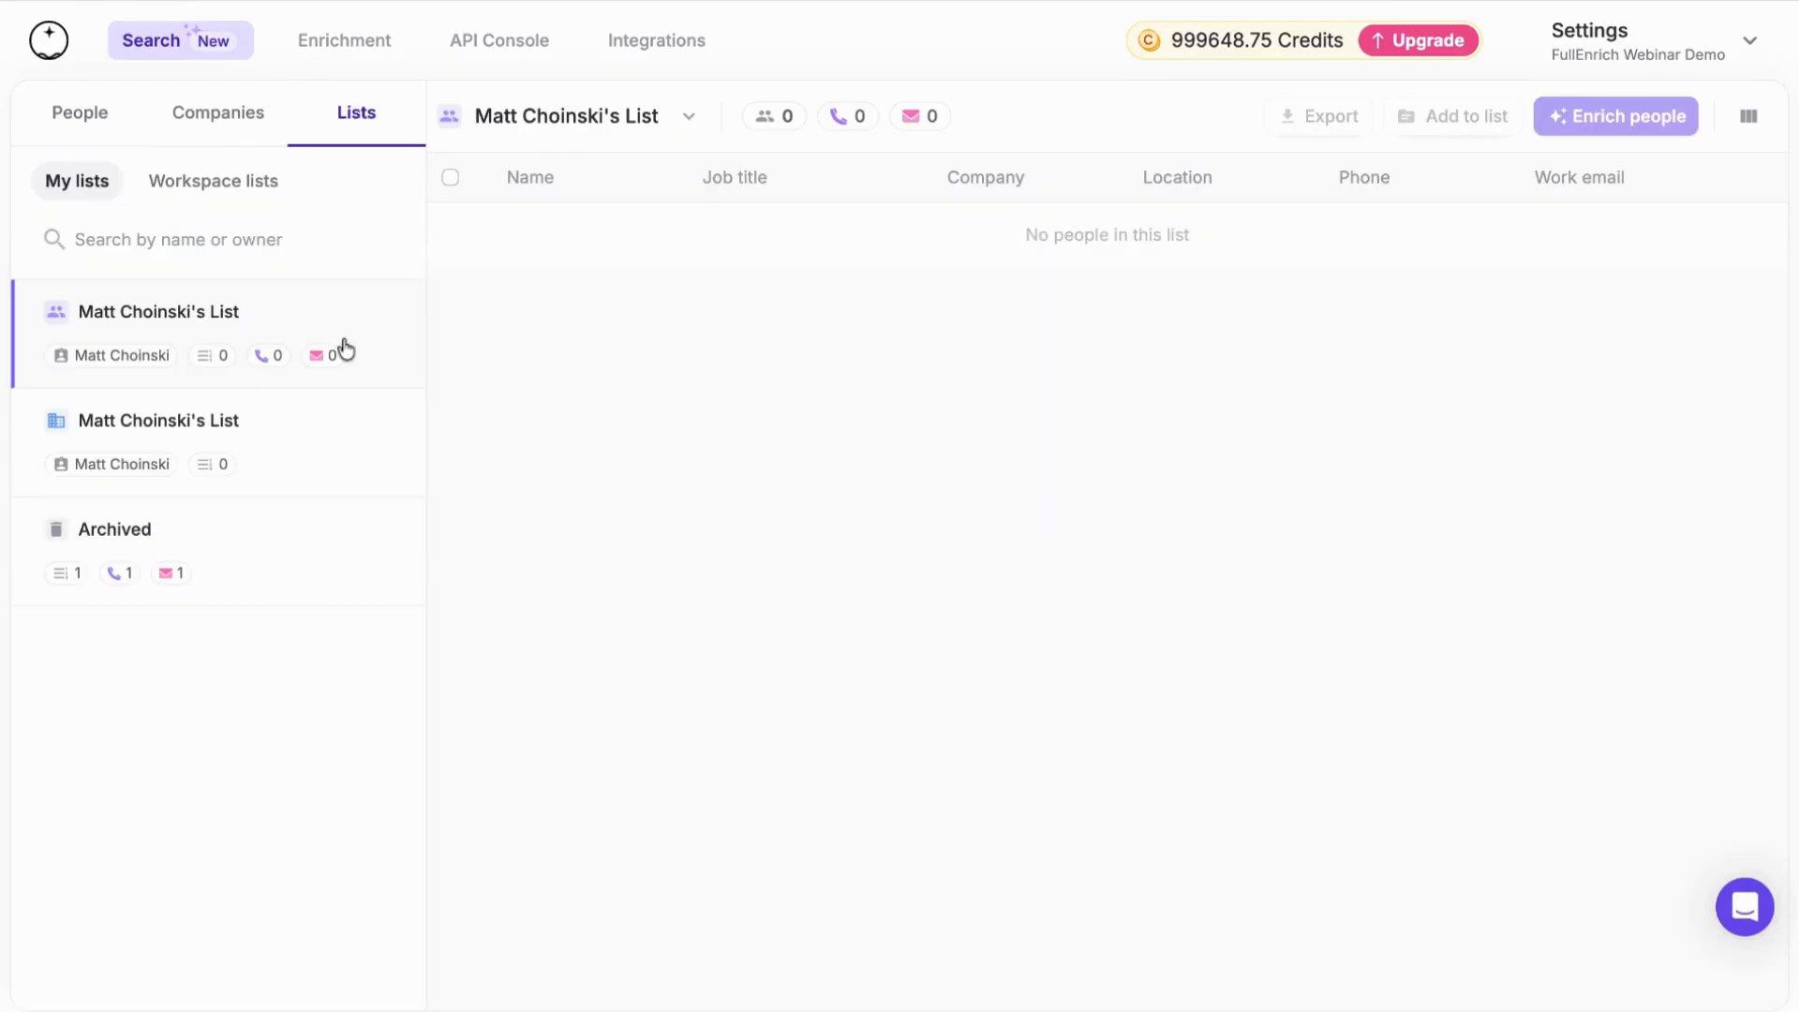
click(298, 438)
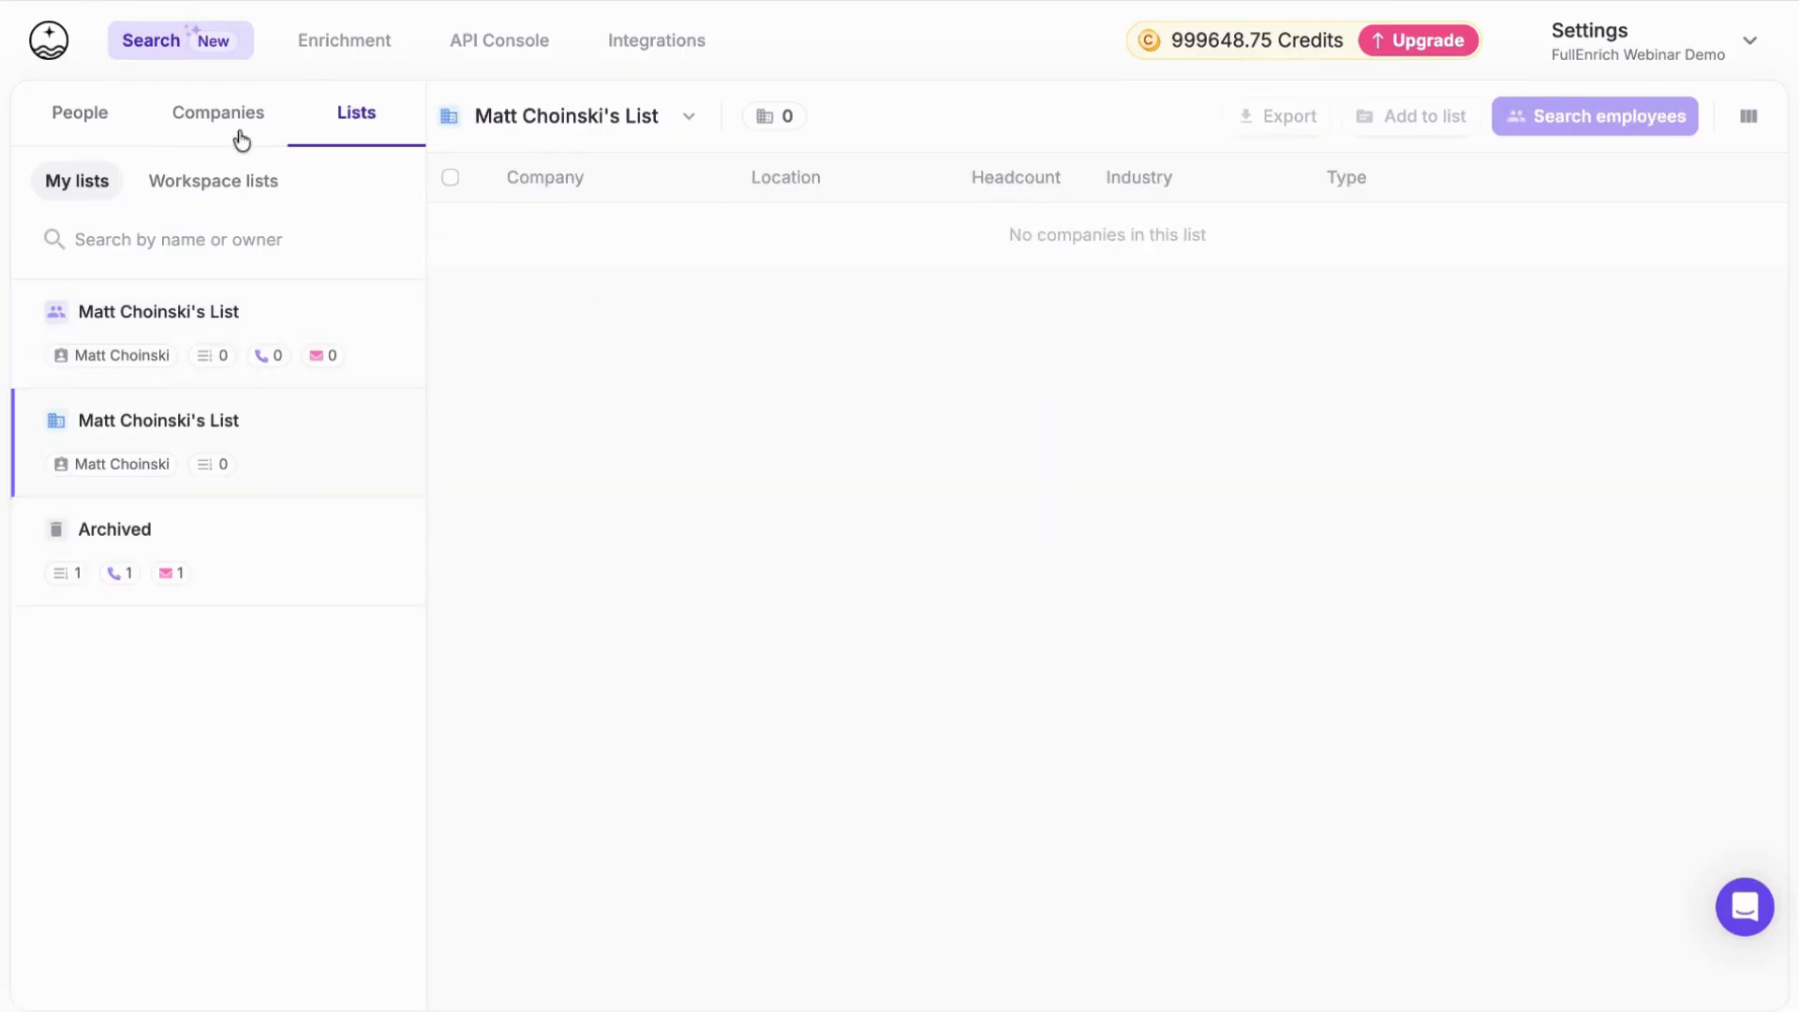
click(81, 132)
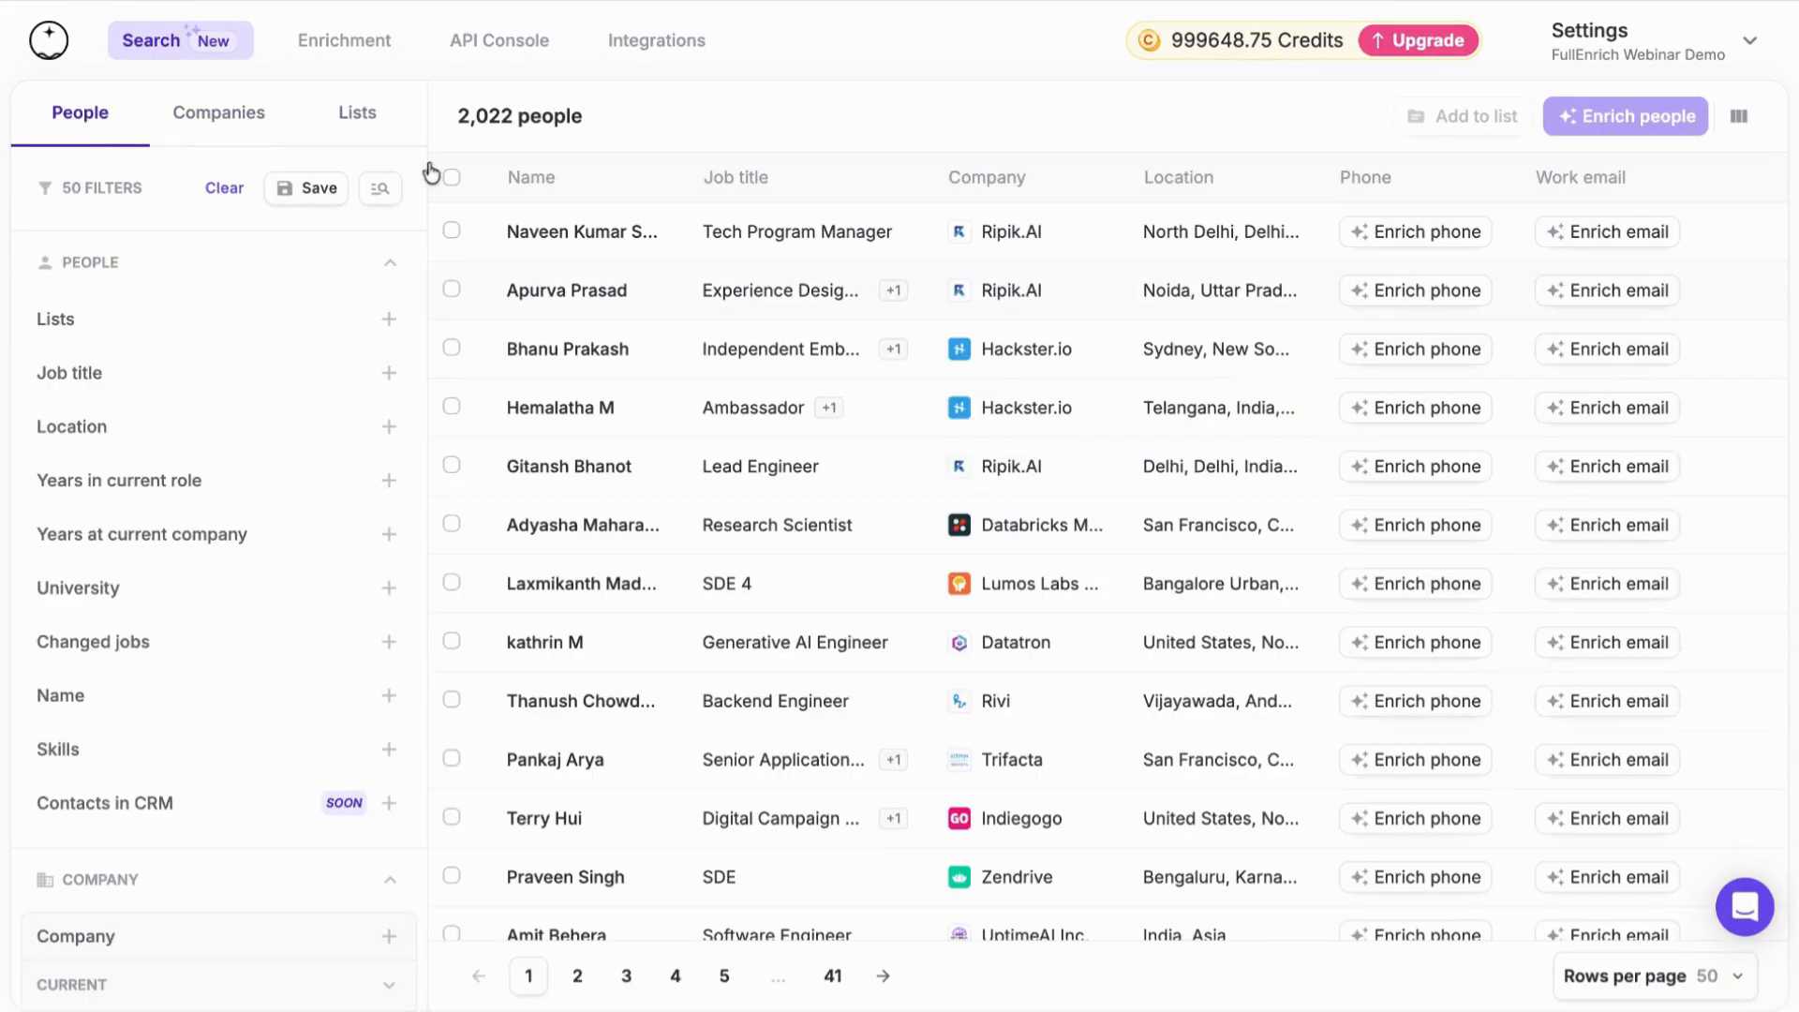
Clear all people search filters and check the saved searches and own lists on the search start page
click(230, 188)
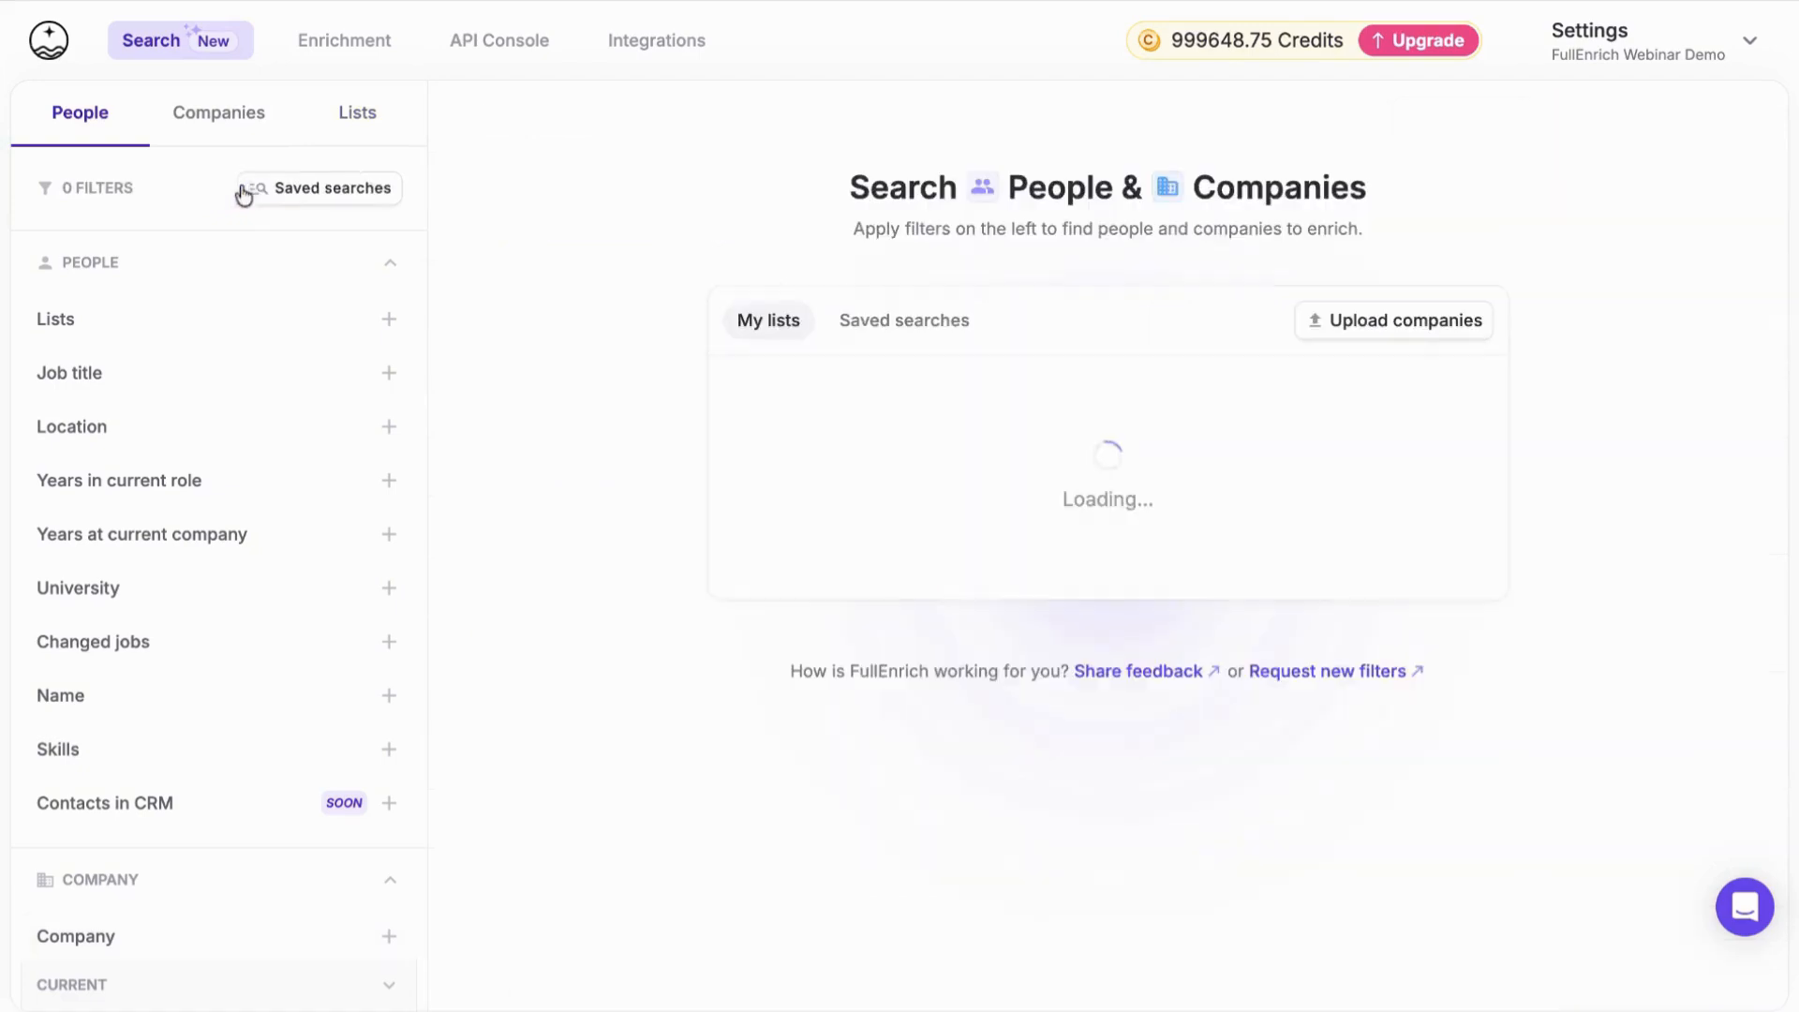
click(901, 328)
click(802, 333)
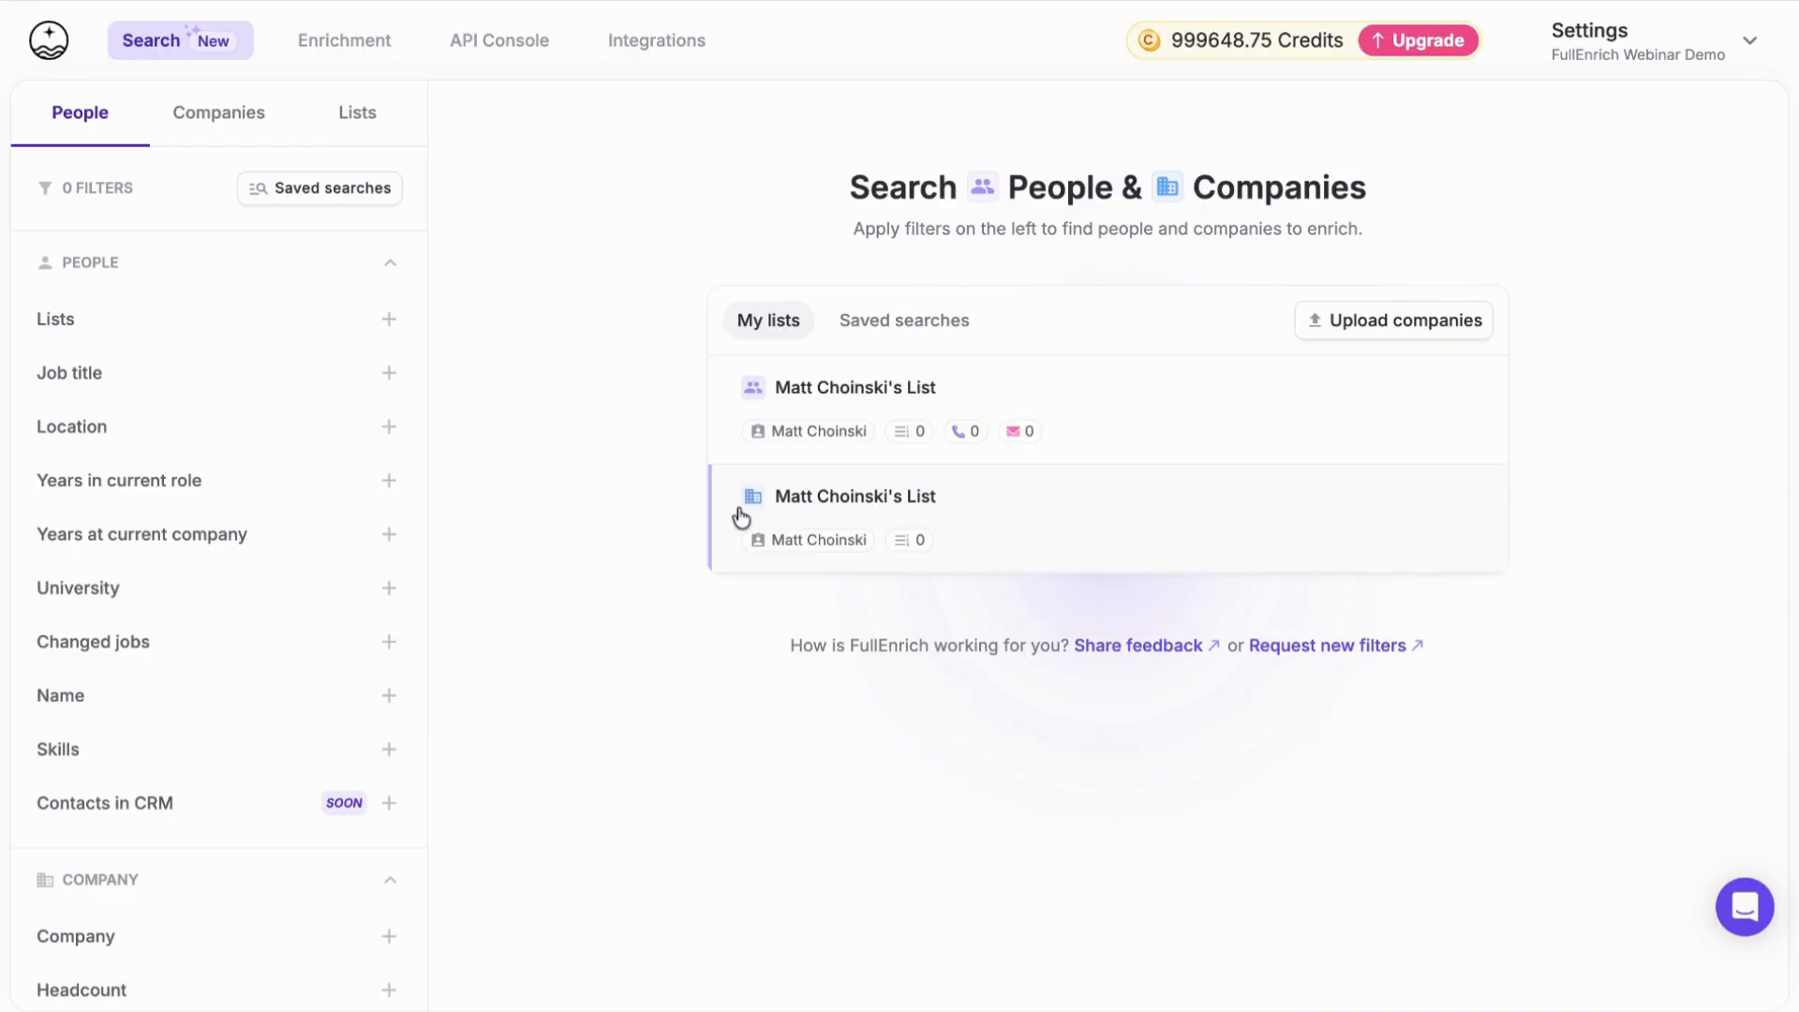
scroll(308, 696, down, 5)
scroll(309, 697, up, 5)
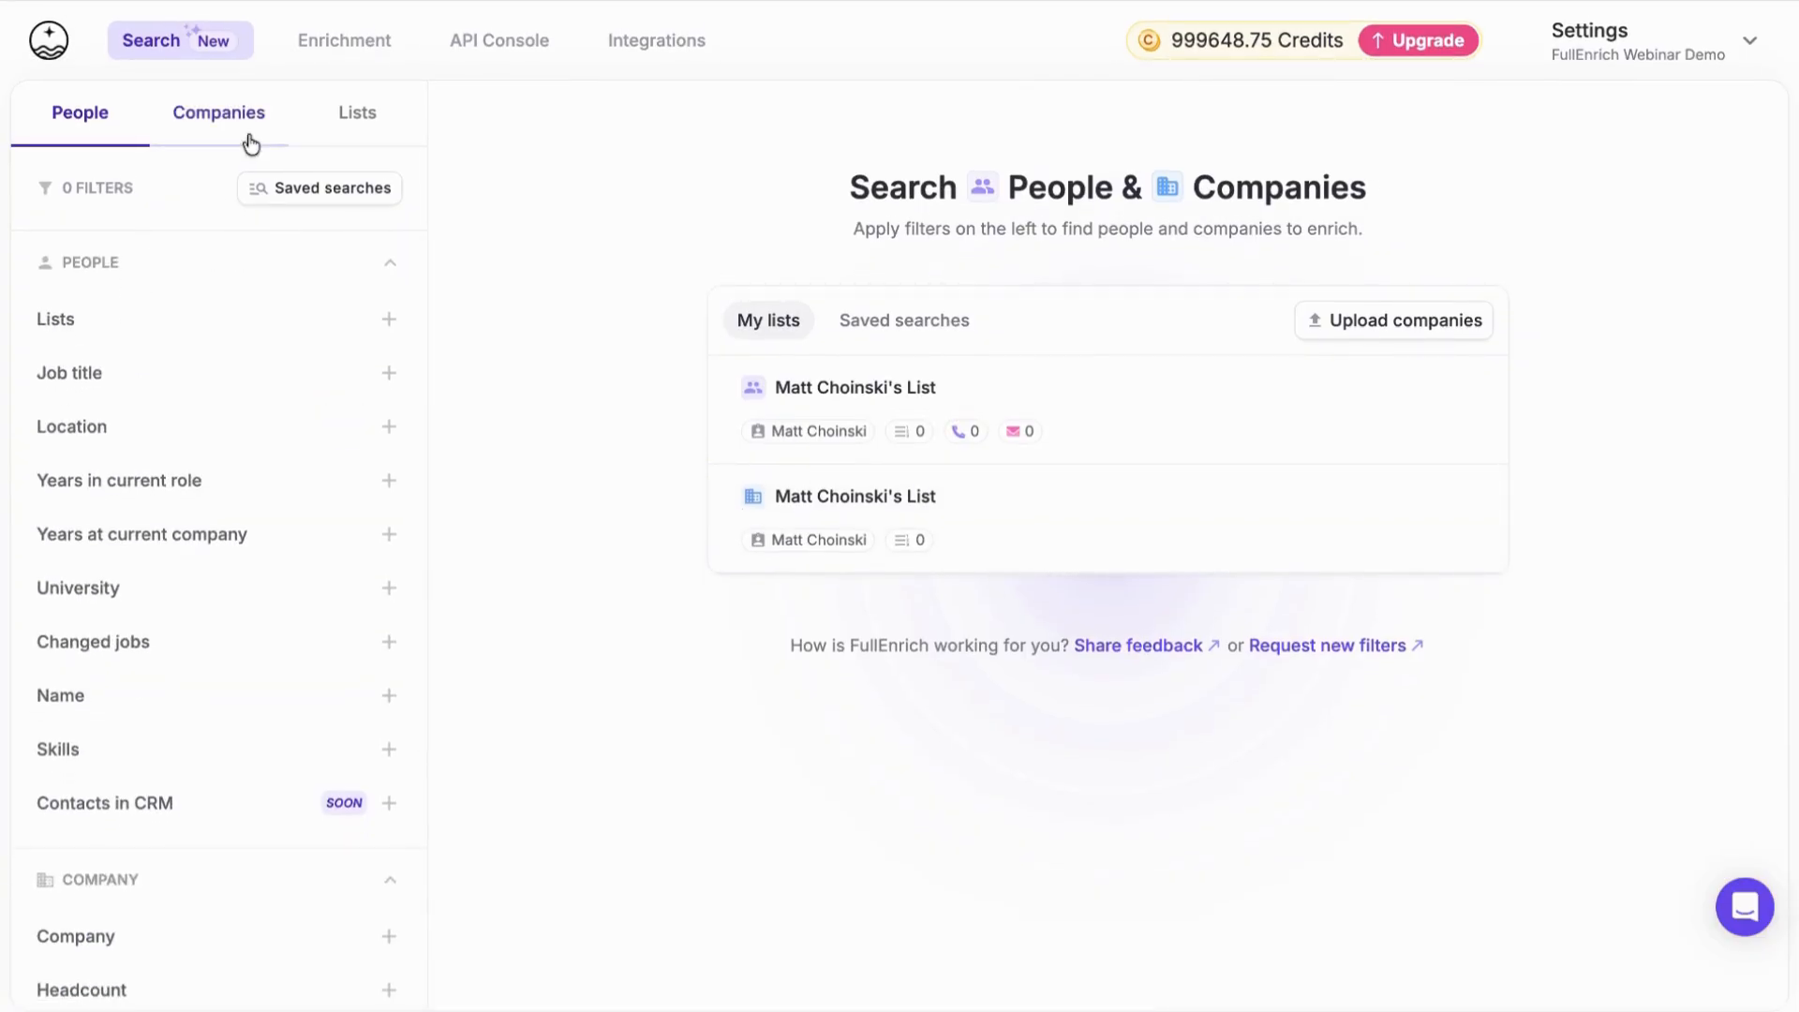
Revisit the Enrichment and API Console pages and return to the people and company search
click(353, 47)
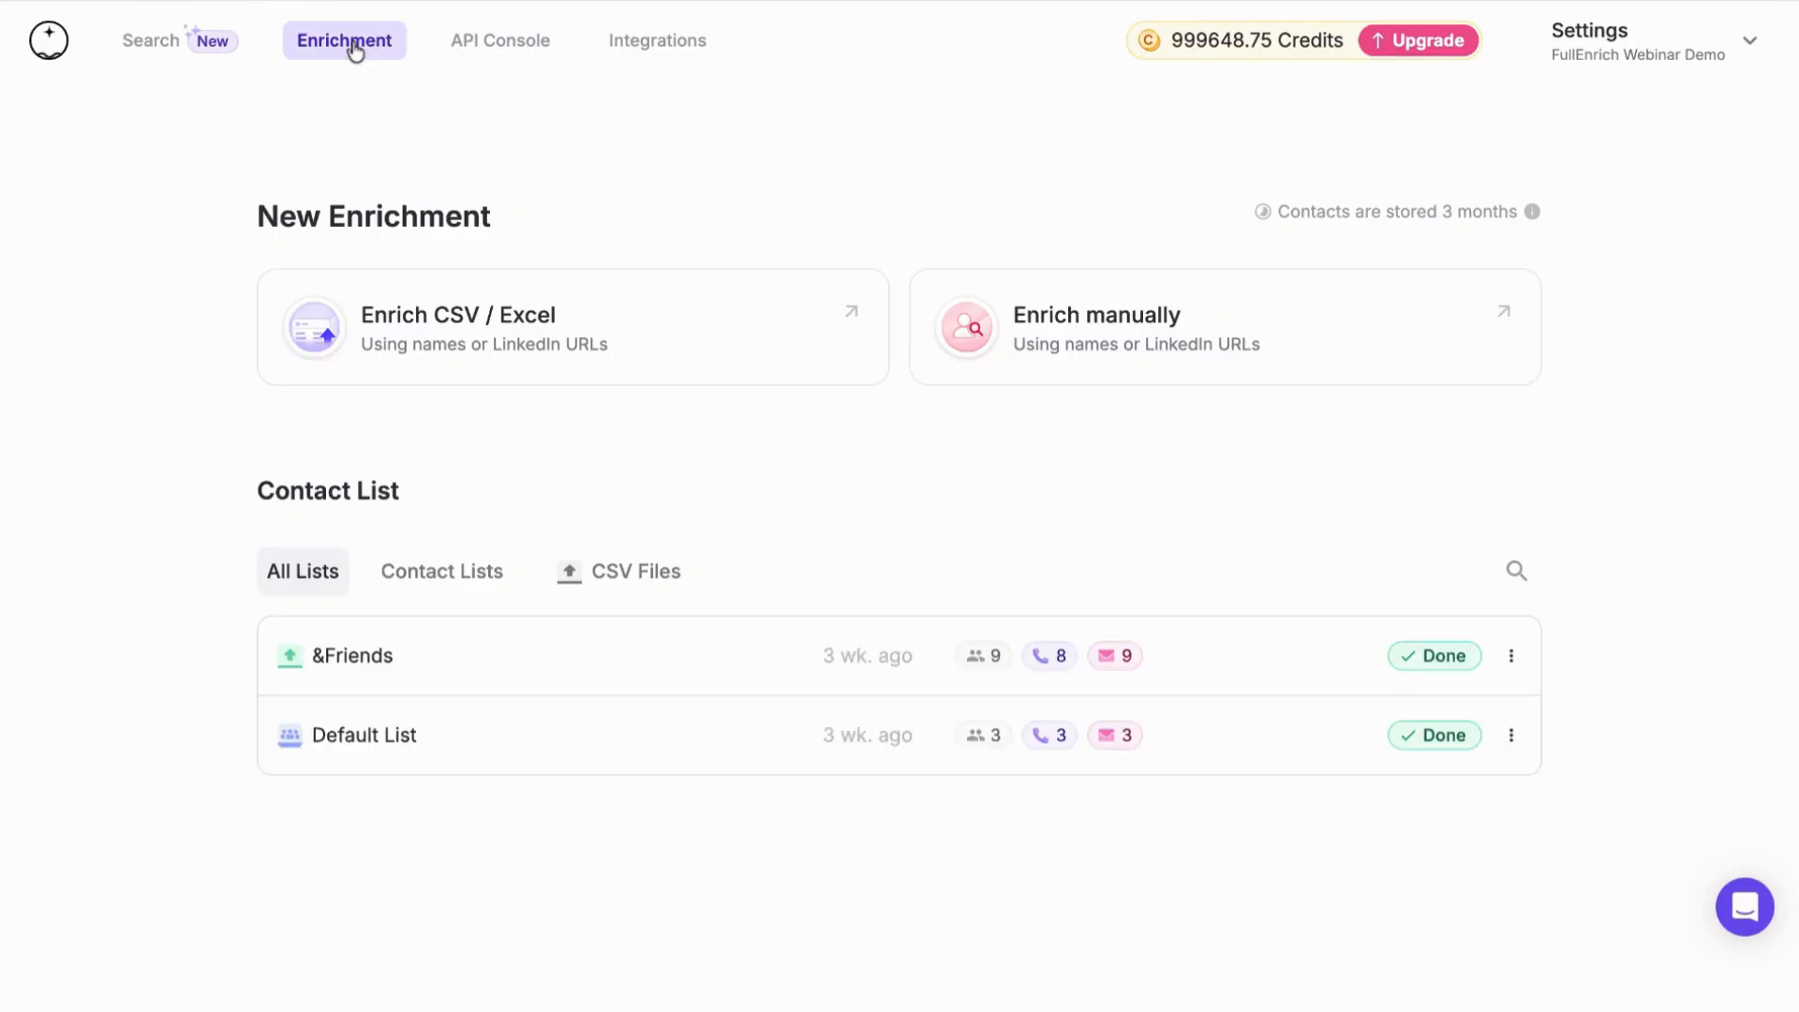
click(529, 43)
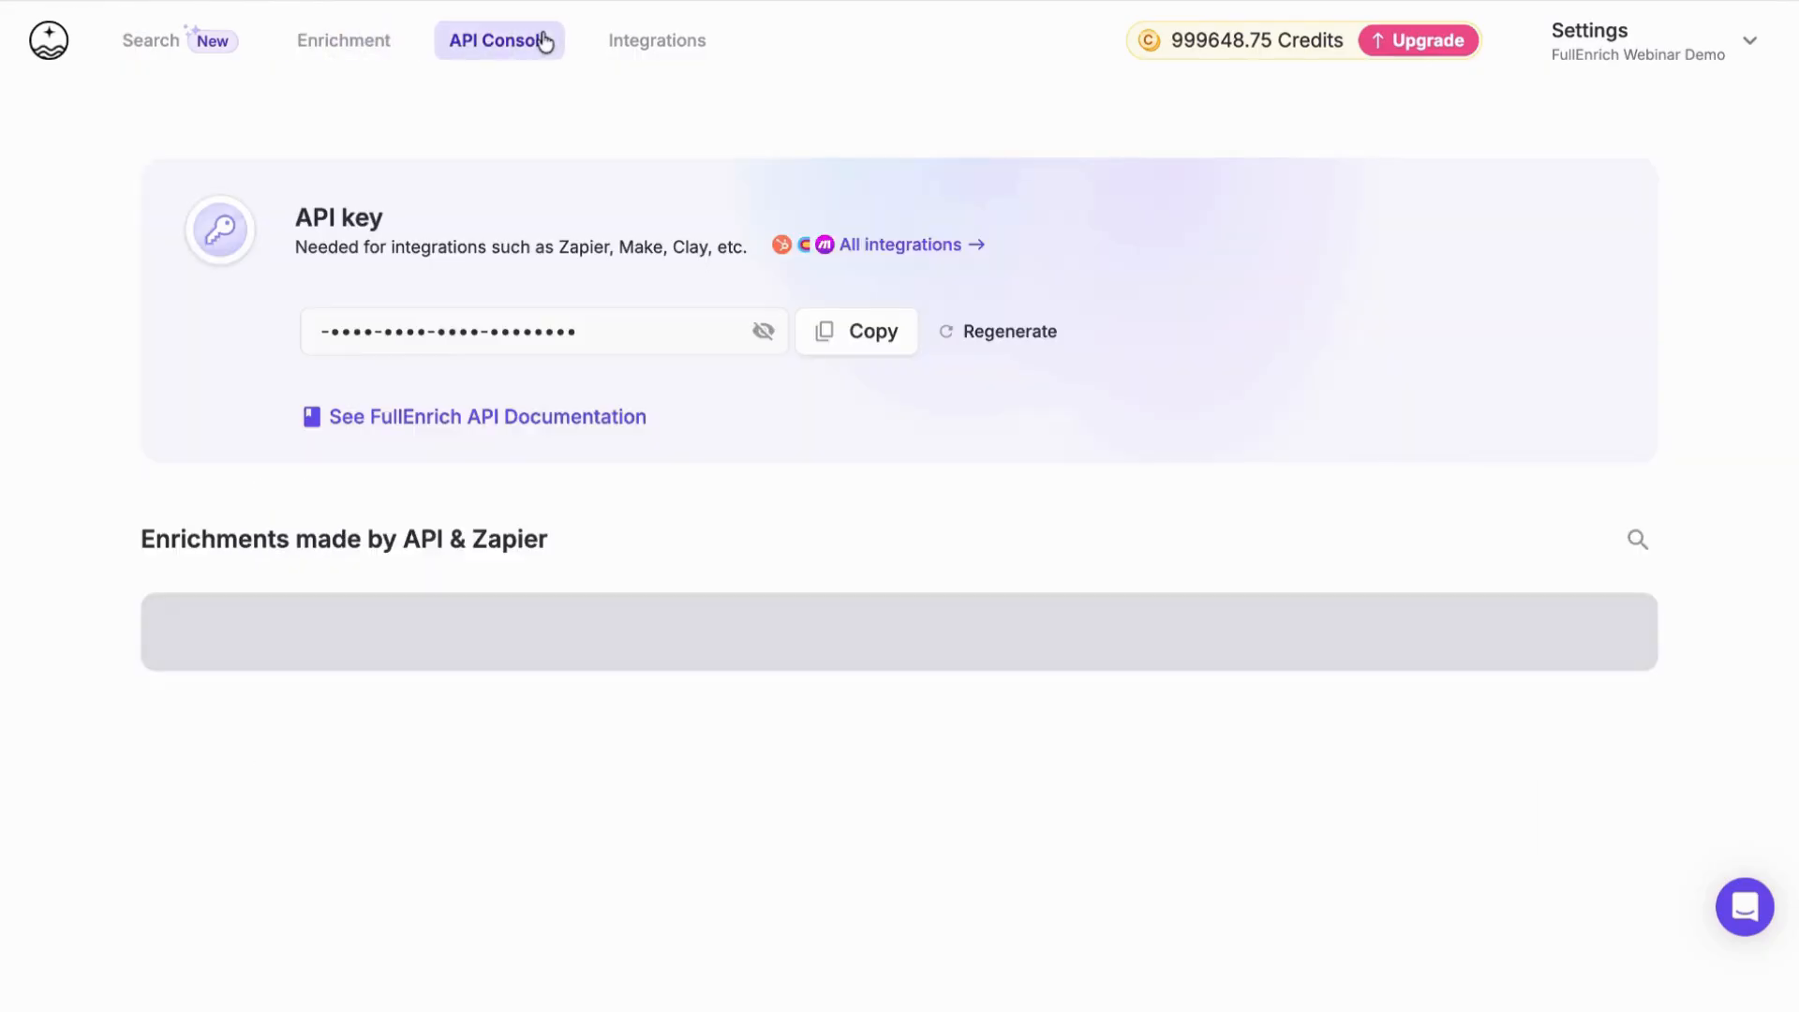
click(390, 49)
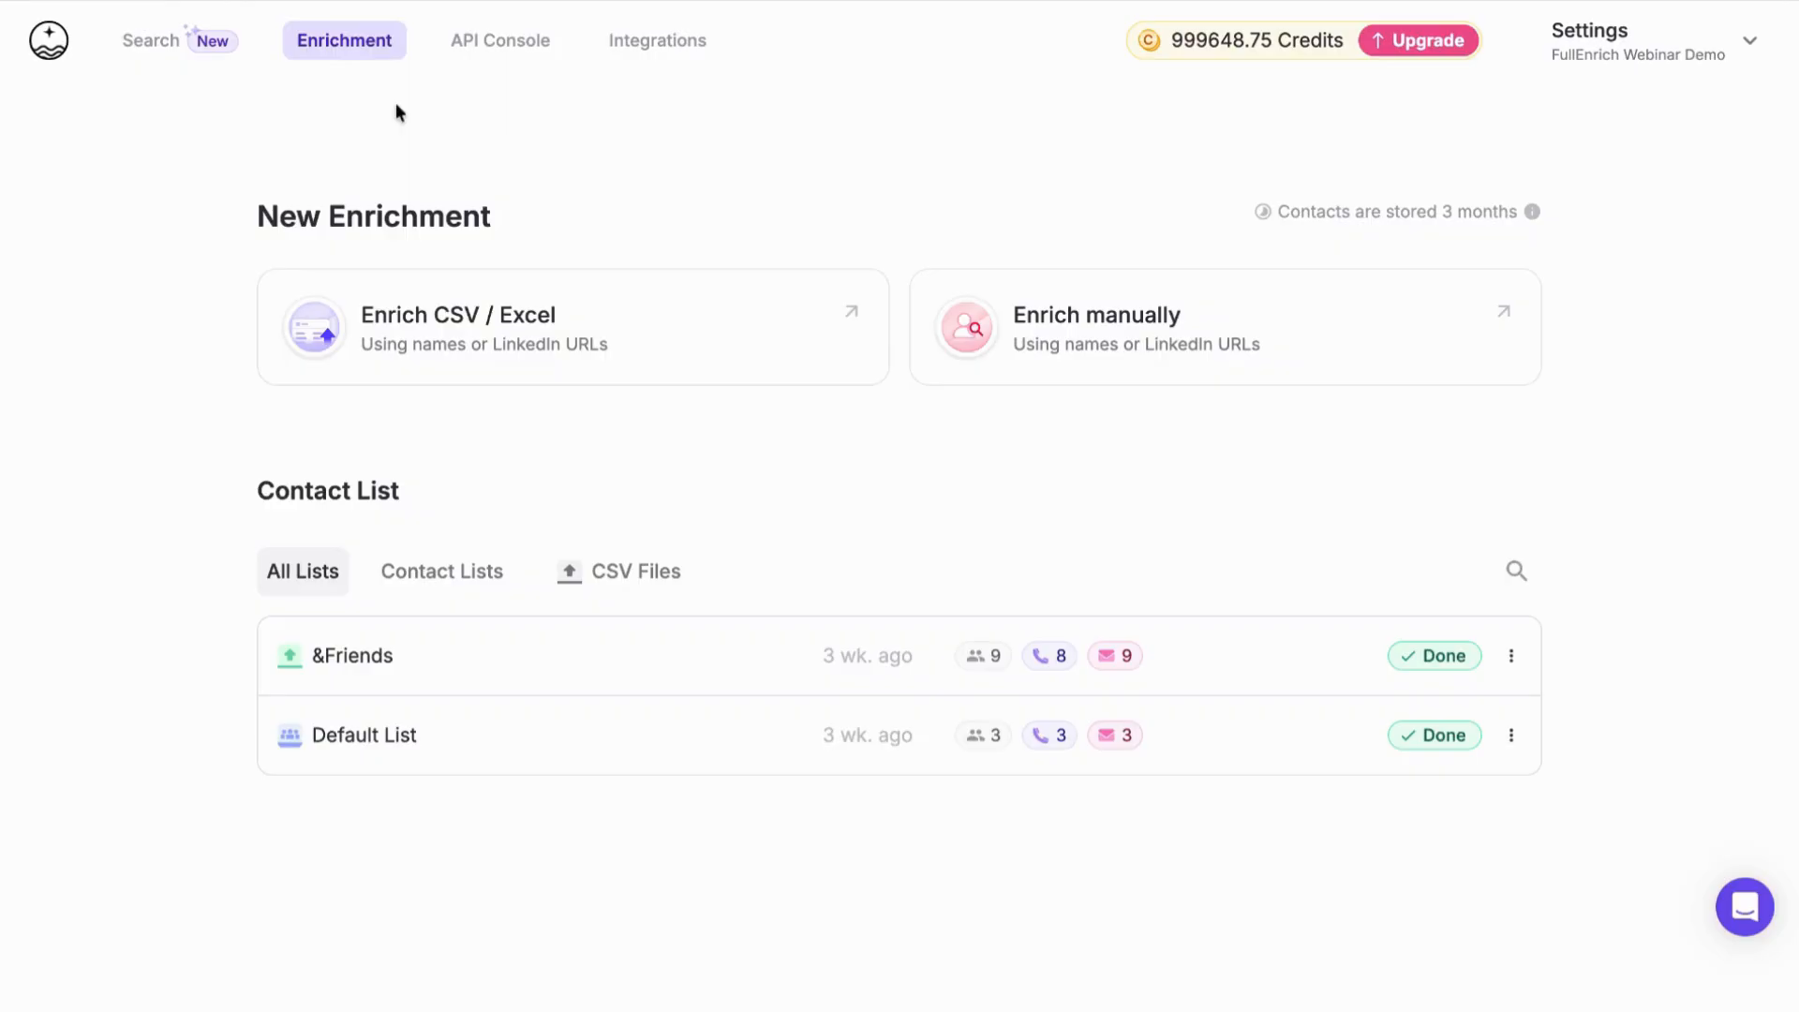
click(144, 56)
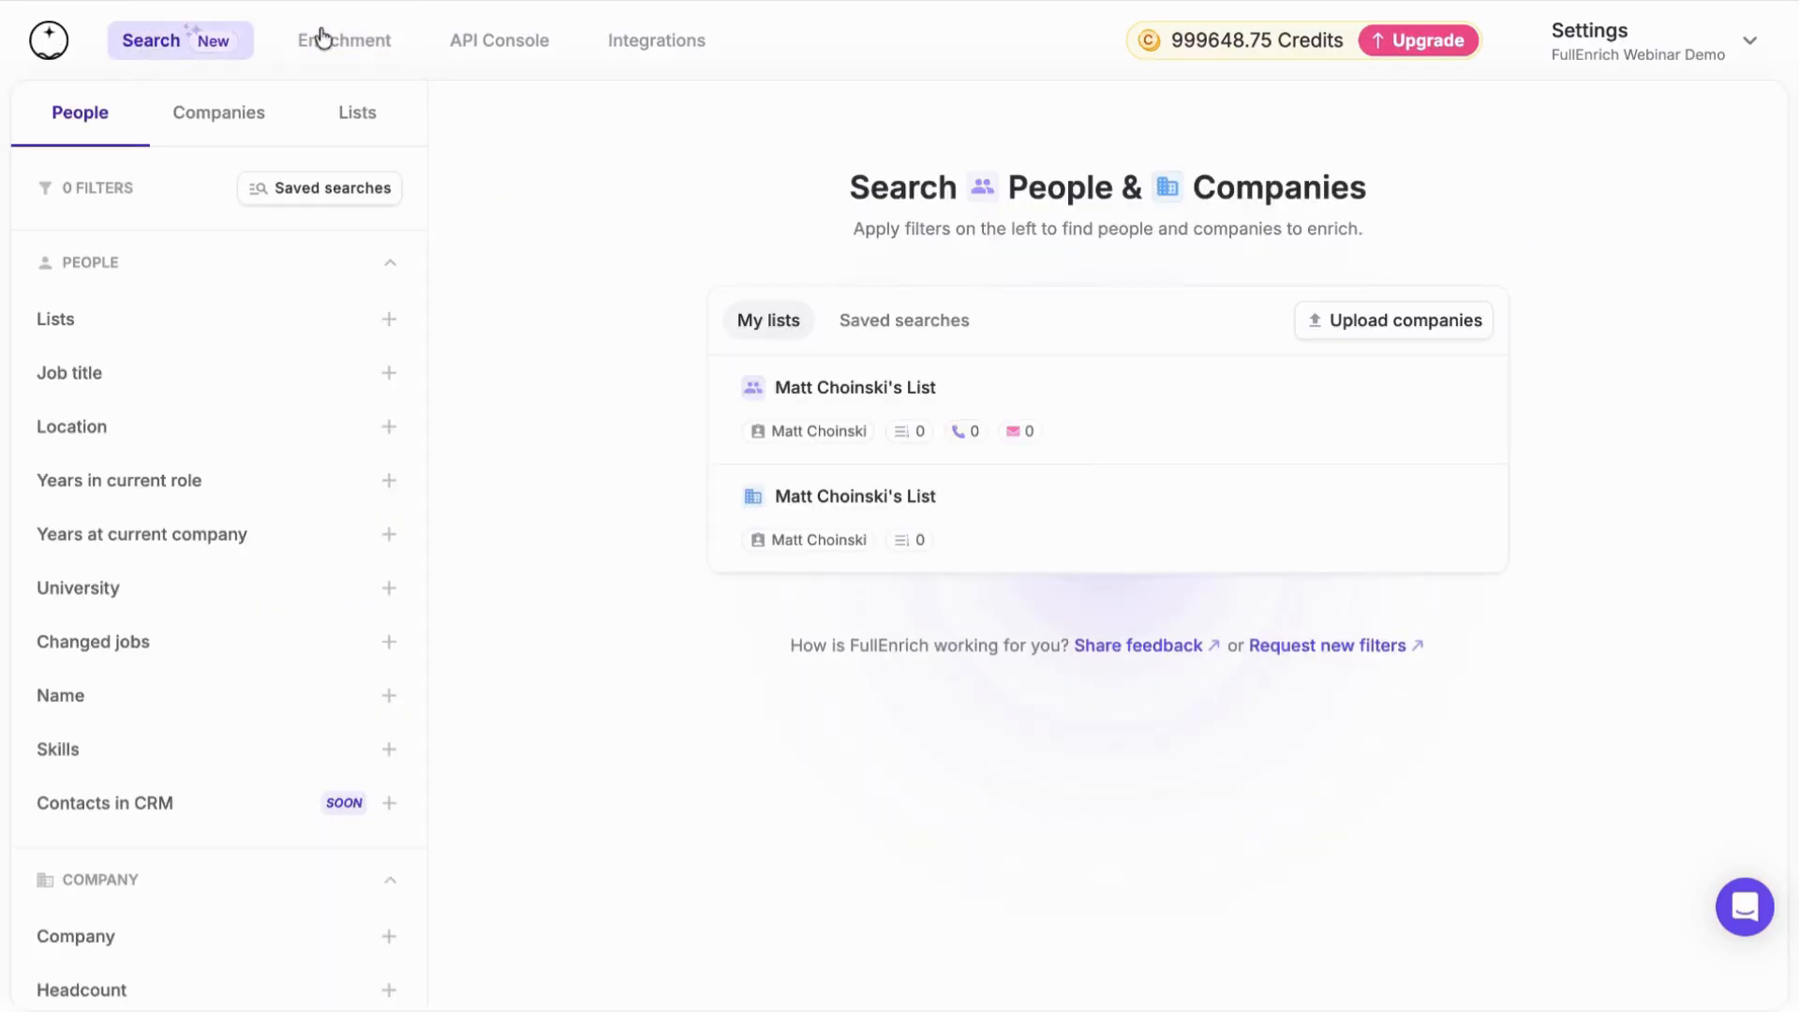
click(320, 40)
click(511, 45)
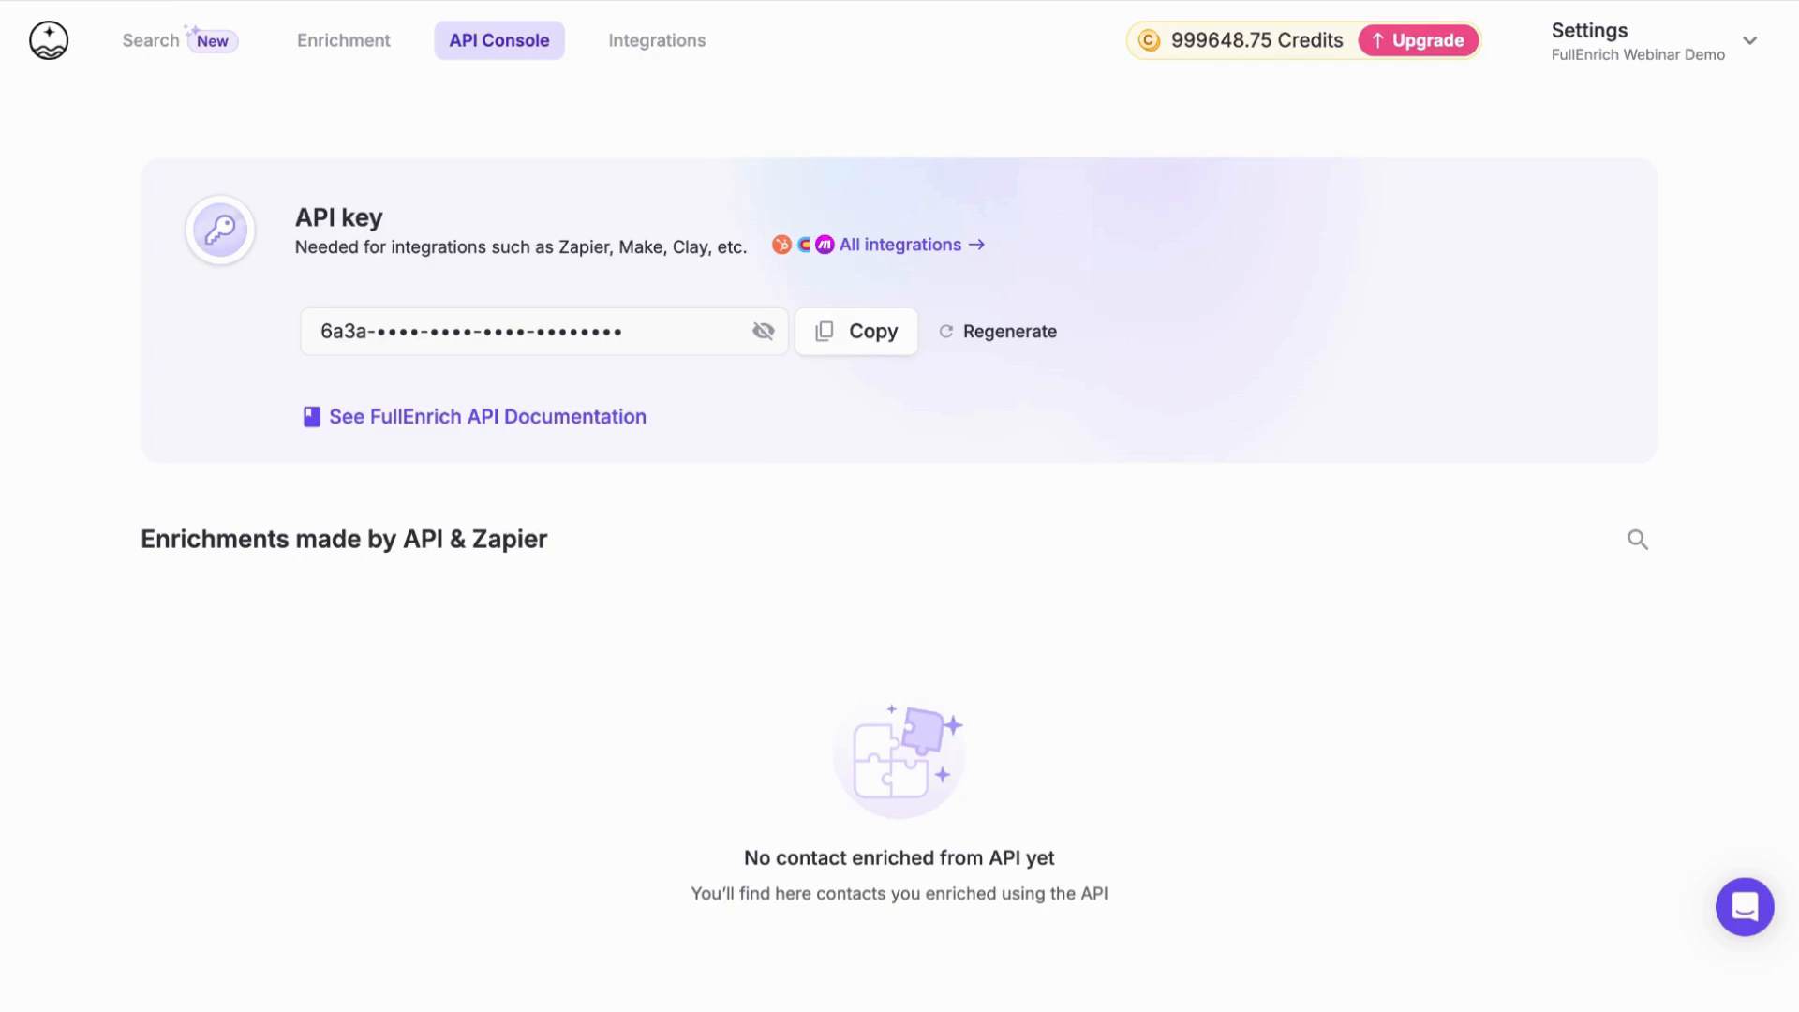
click(295, 45)
click(139, 43)
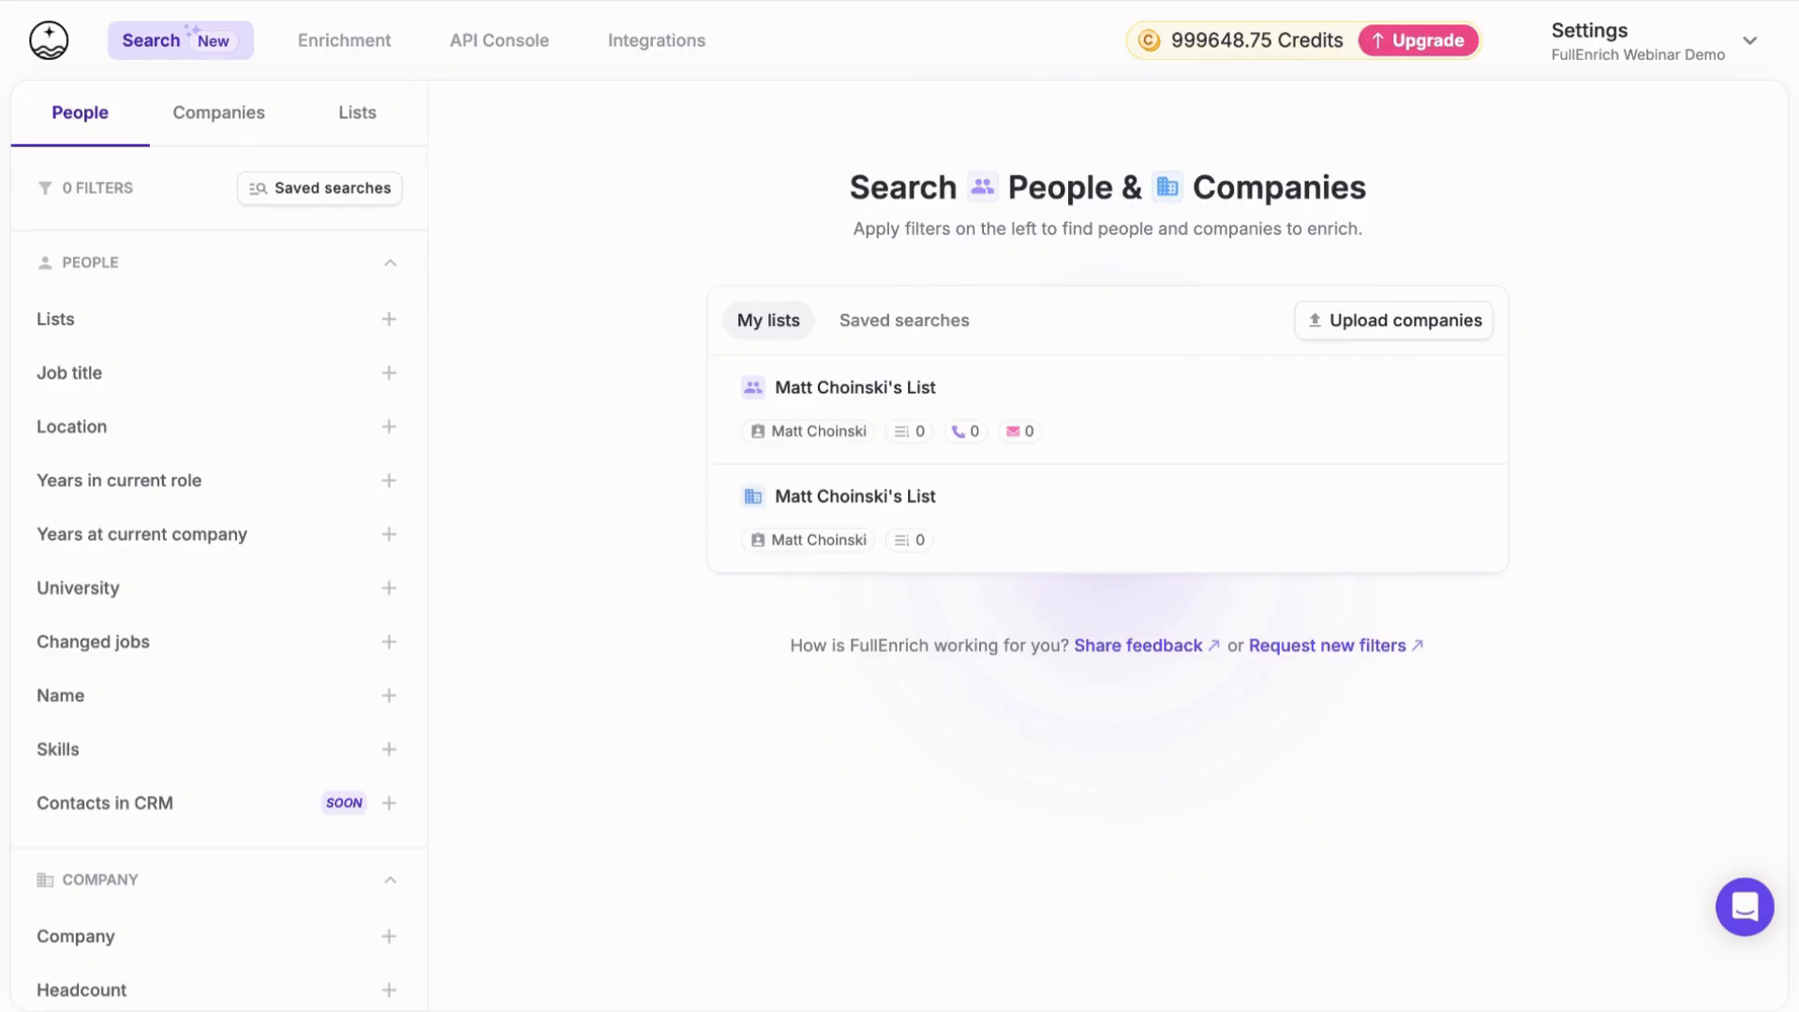
Review the workspace's Credit Usage & Limits settings, including the monthly chart and teammate limits, and return to the search page via Enrichment
click(1710, 54)
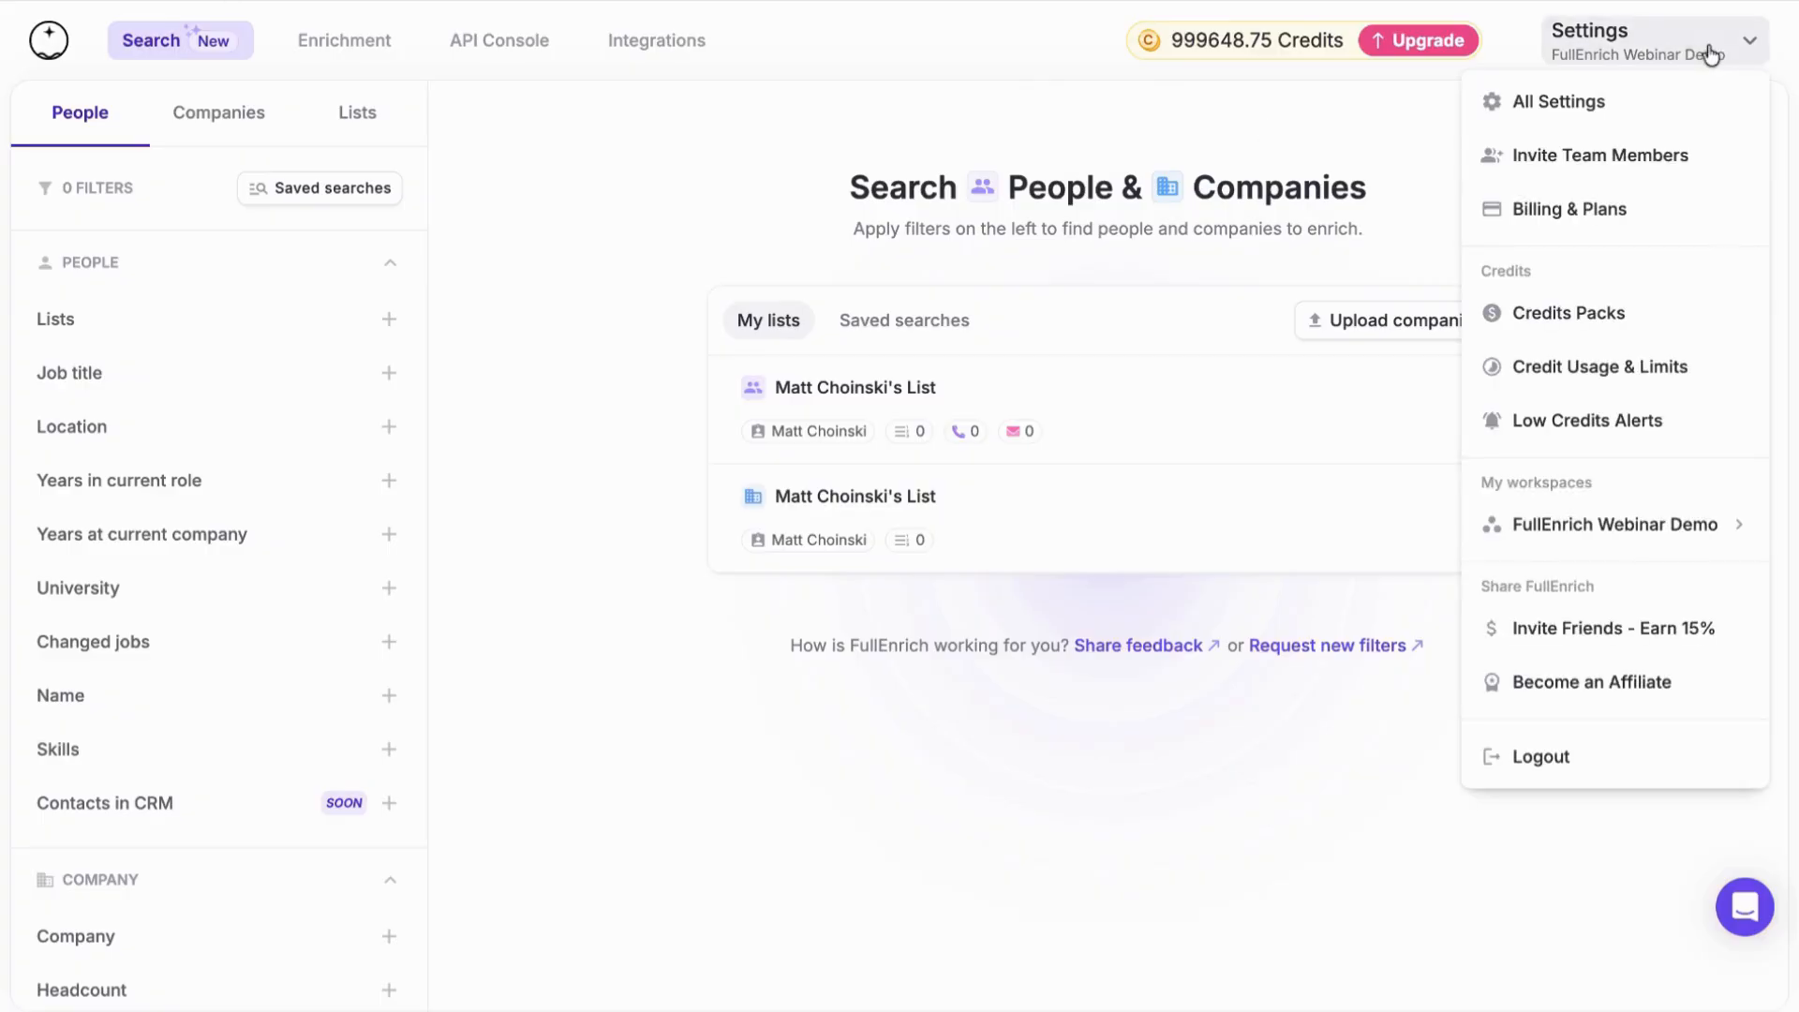
click(1631, 164)
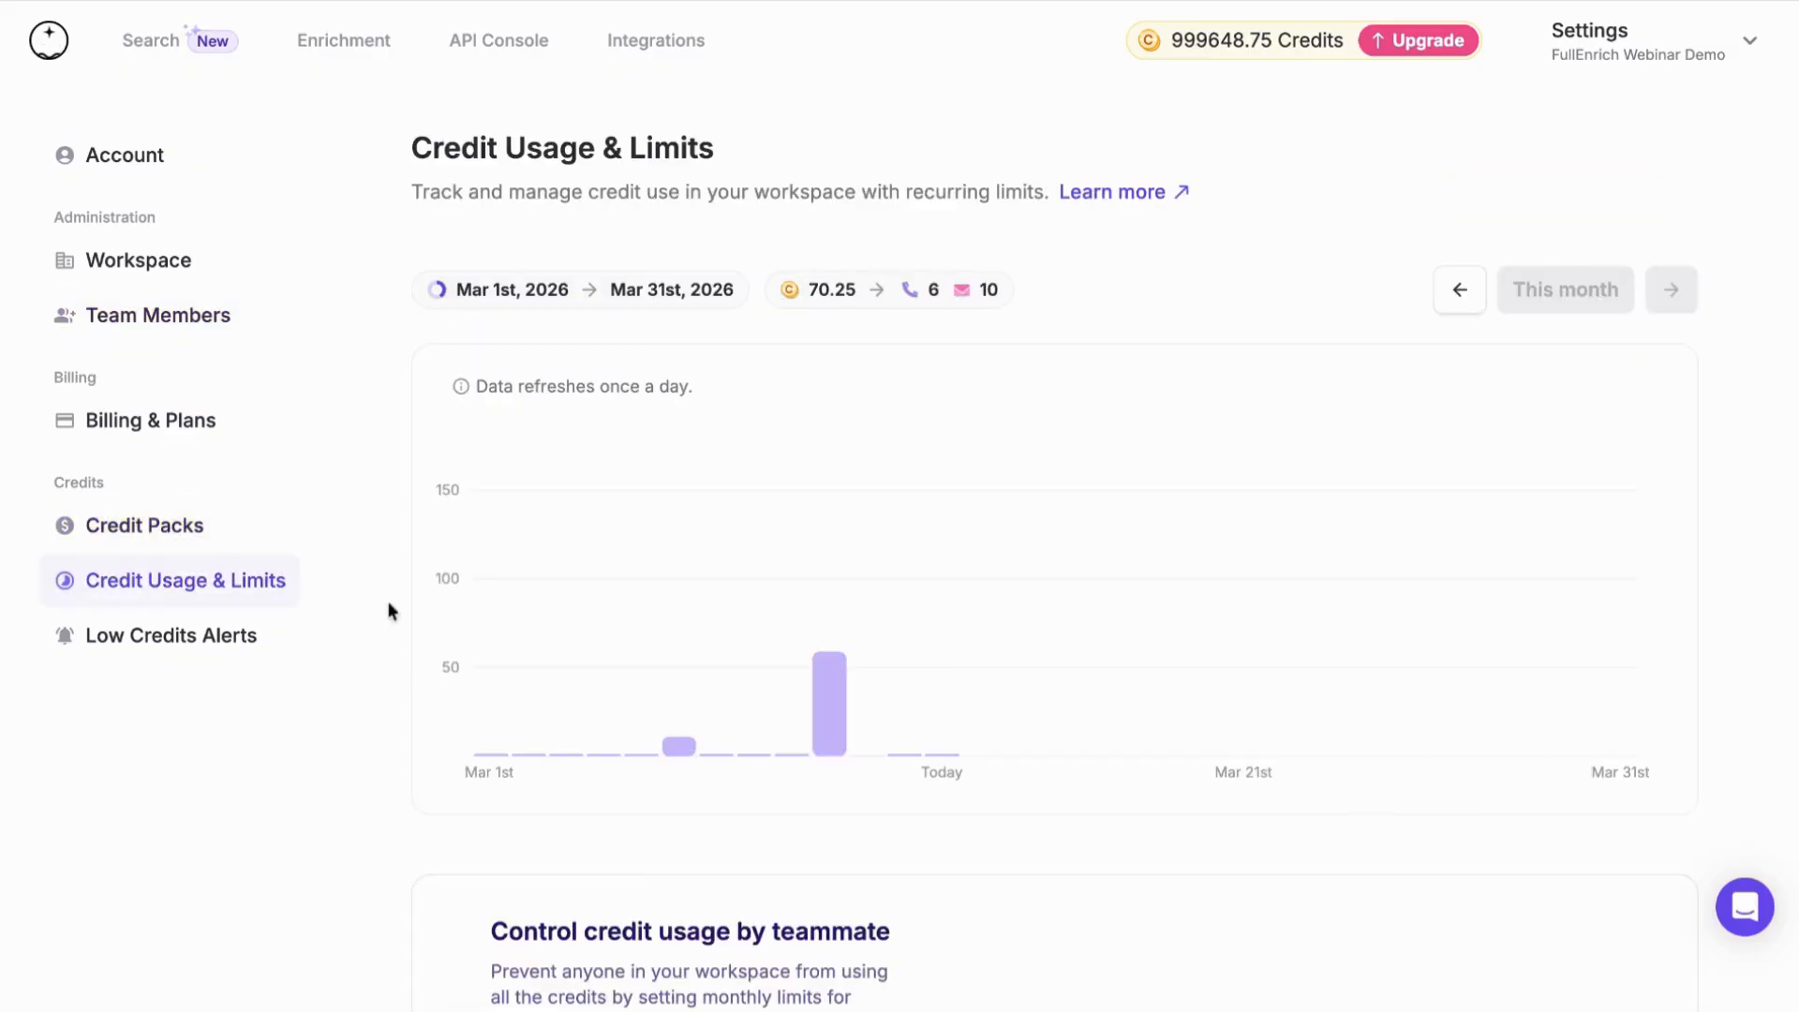
scroll(469, 637, down, 2)
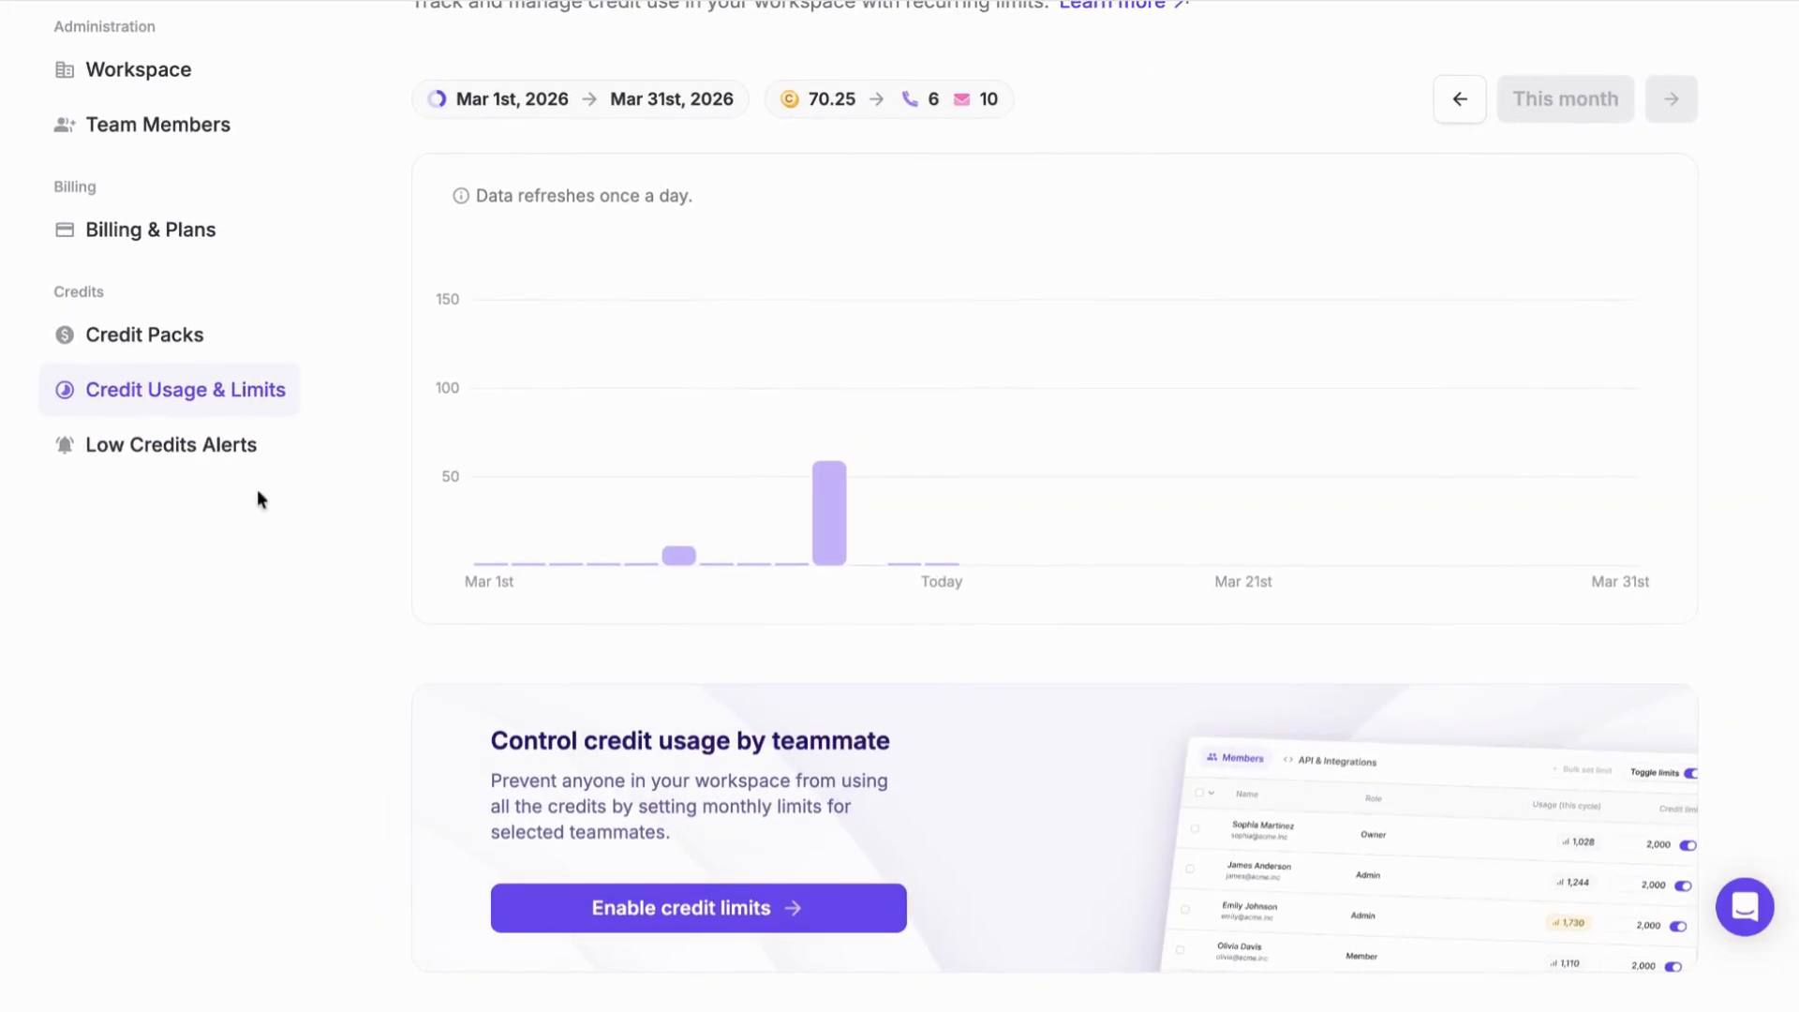
scroll(262, 506, up, 2)
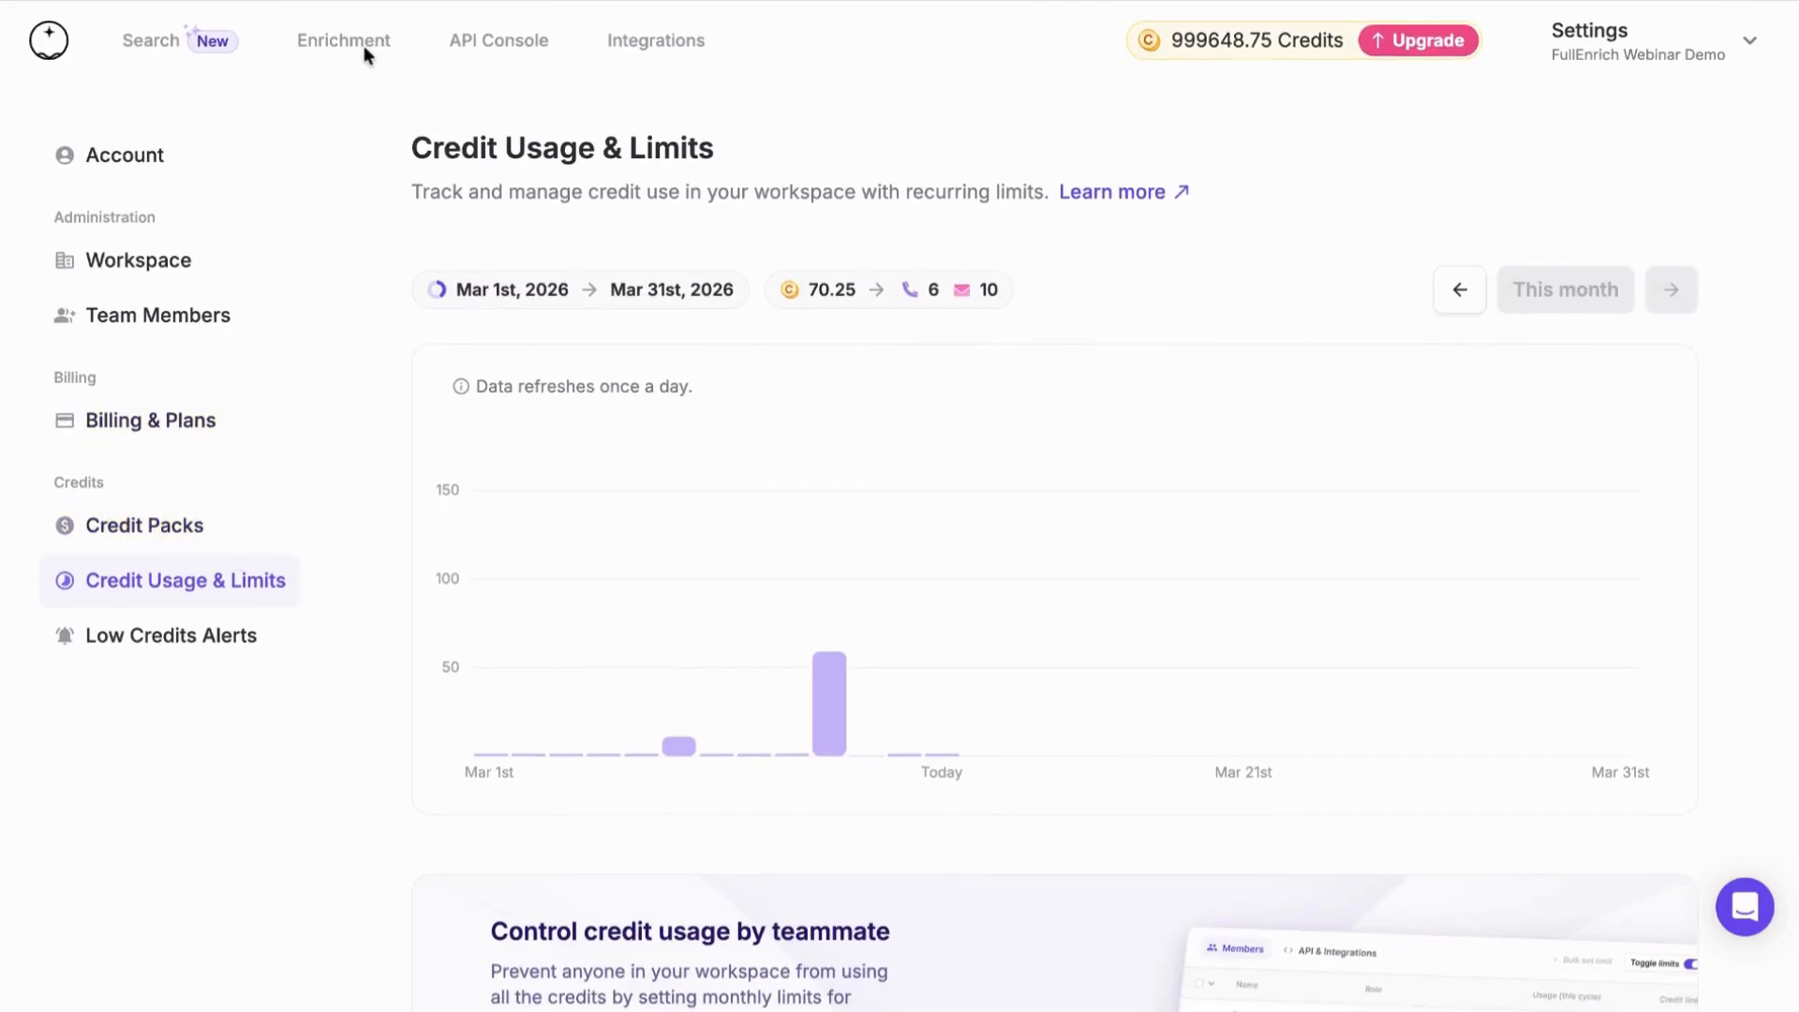
click(339, 52)
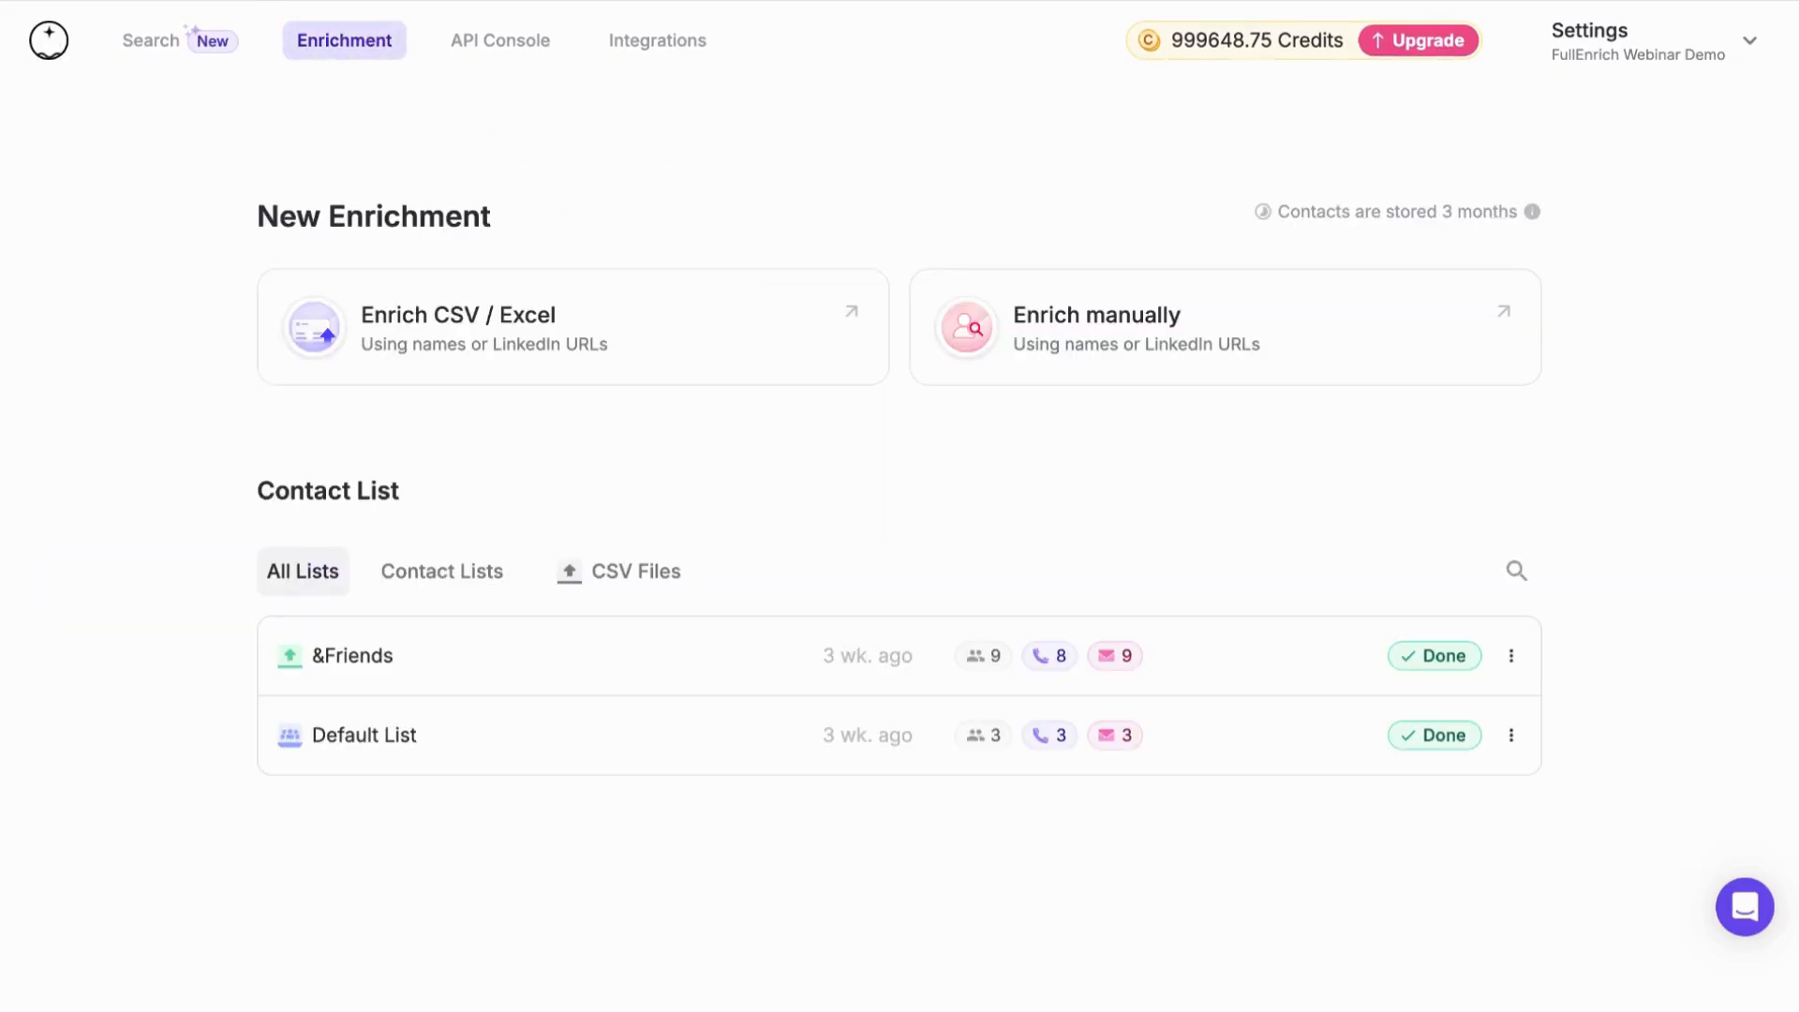
click(183, 54)
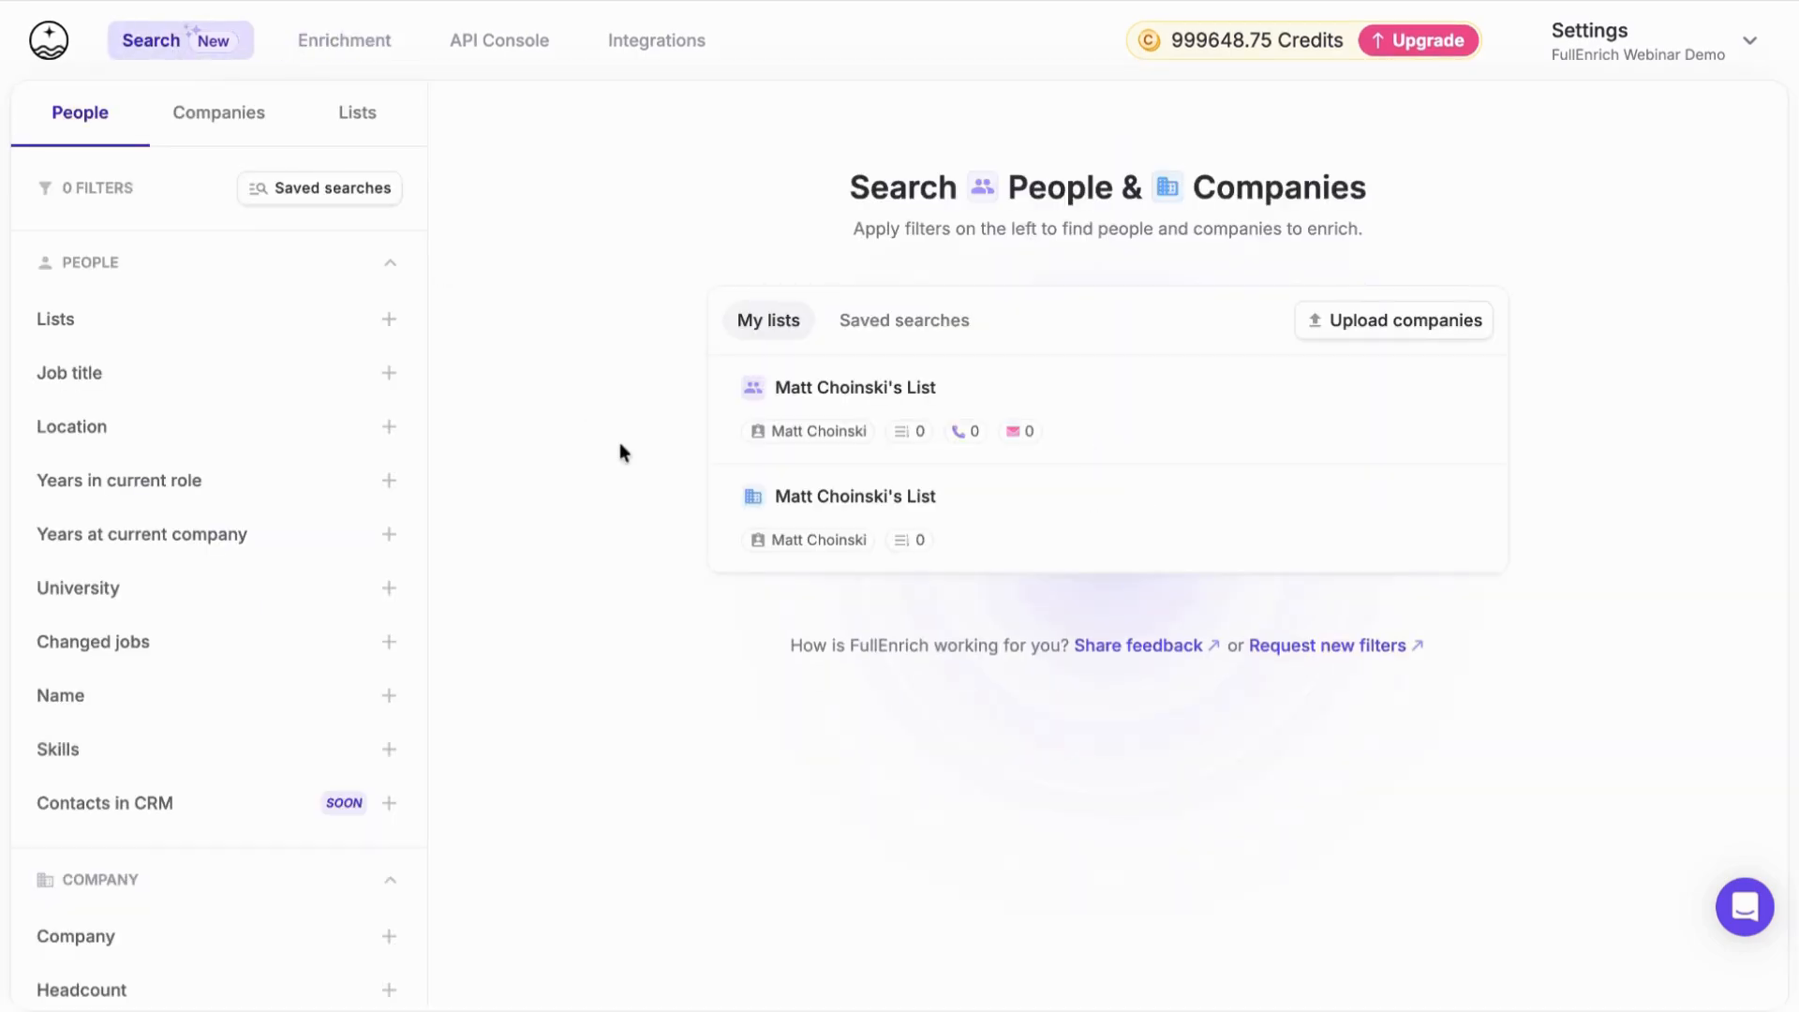